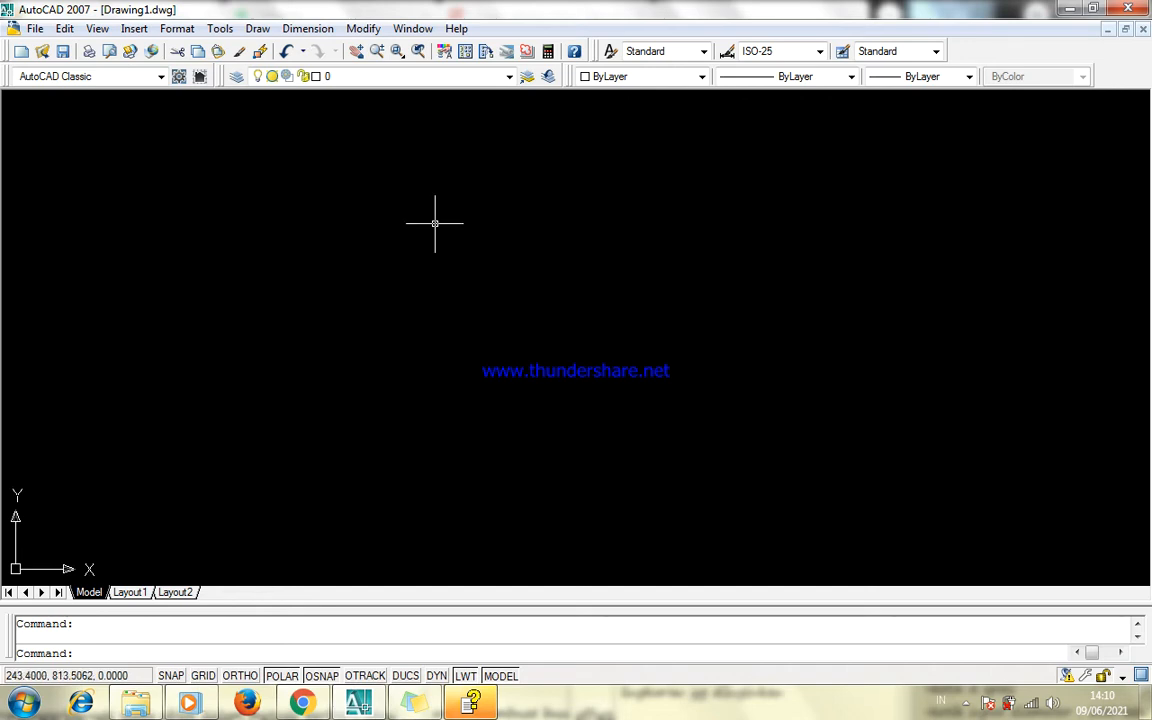
click(257, 28)
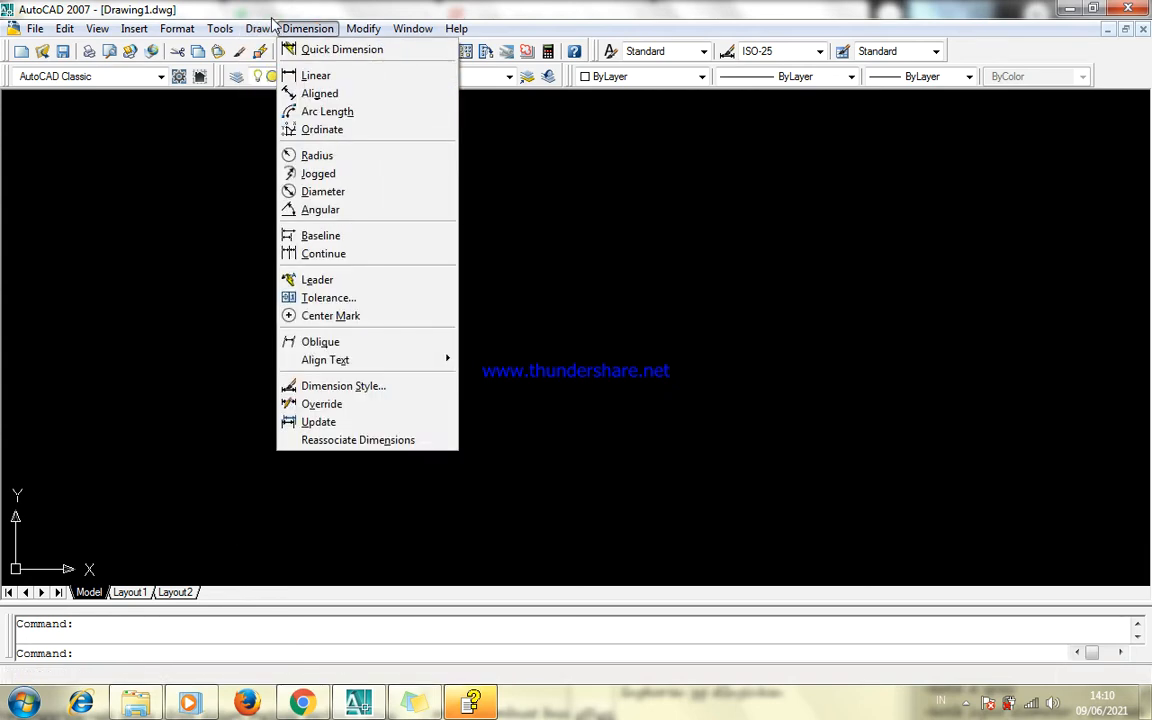
click(382, 9)
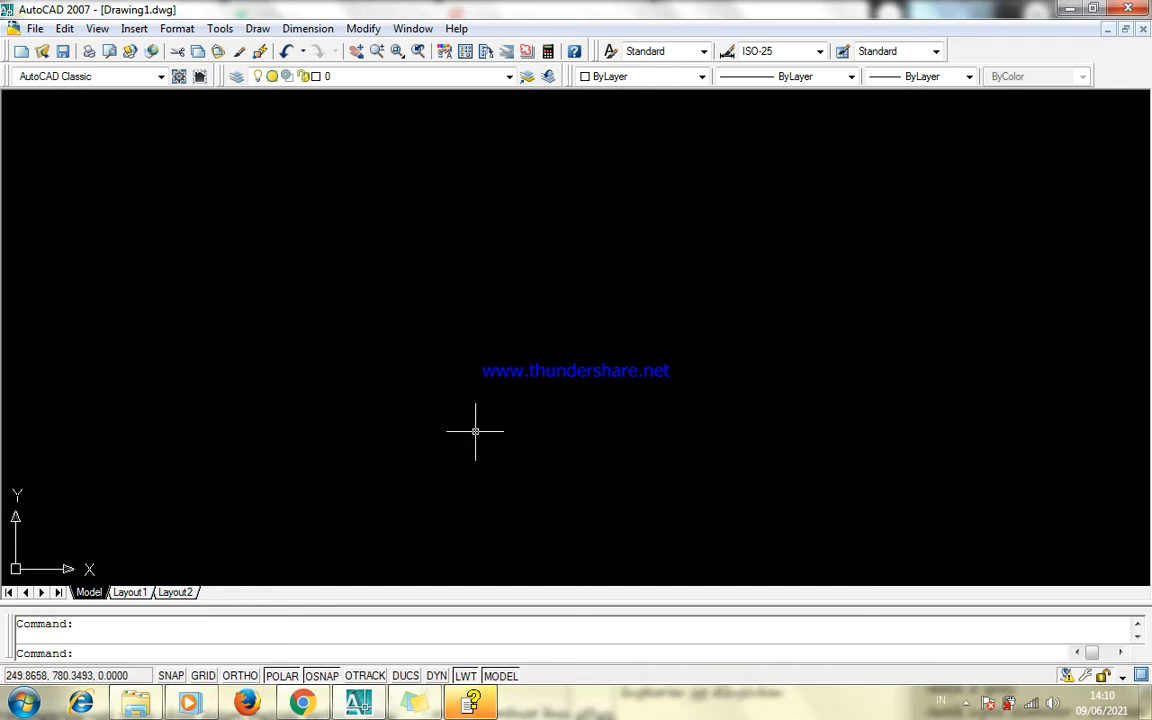
Switch to Sticky Notes, reposition the circle notes for reading, review the drawing methods, and return to AutoCAD.
click(412, 704)
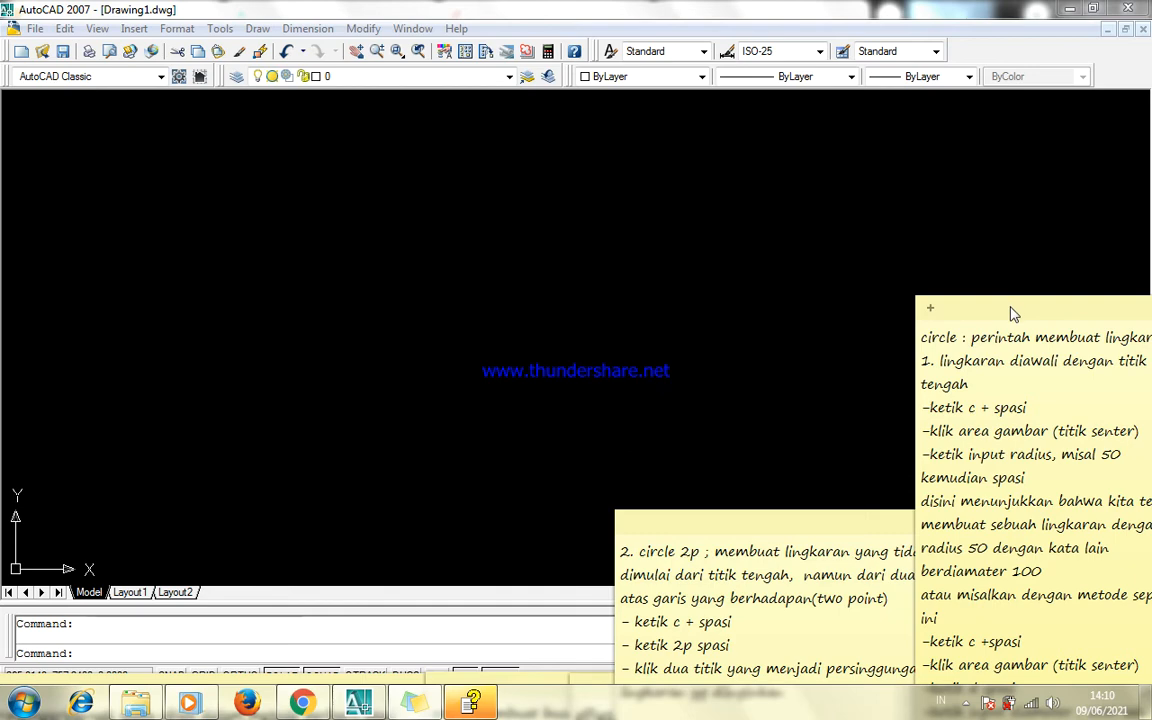
drag(1012, 310, 947, 160)
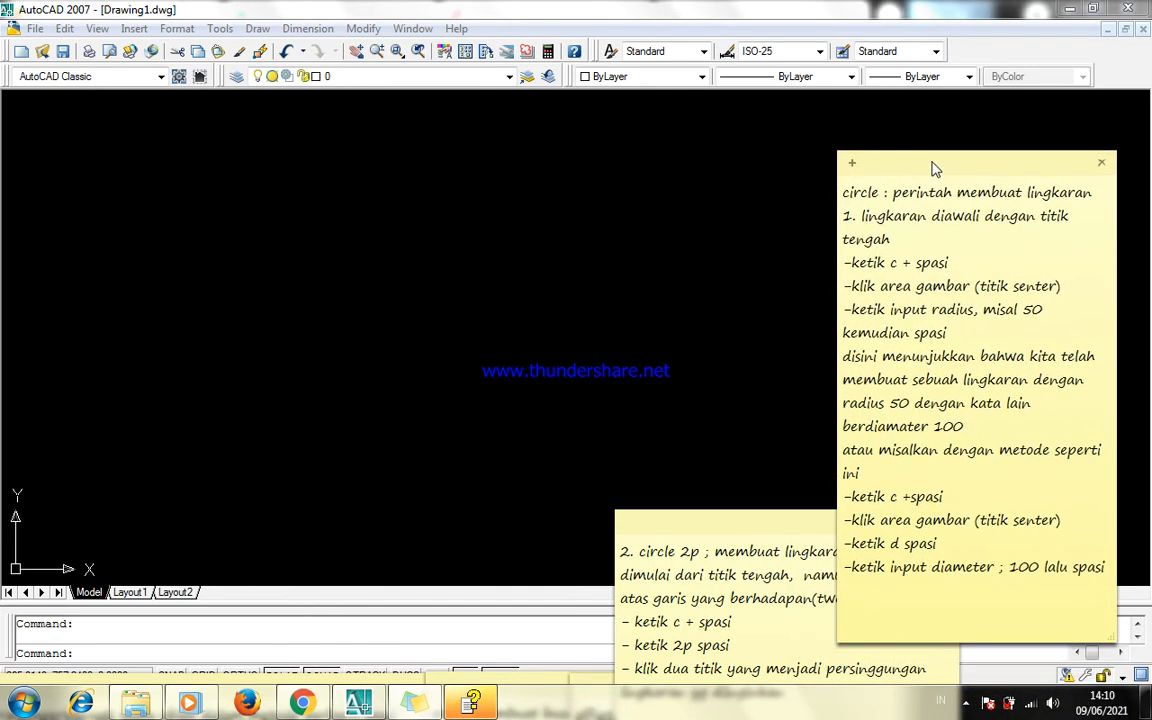
click(955, 245)
click(744, 530)
drag(744, 530, 781, 148)
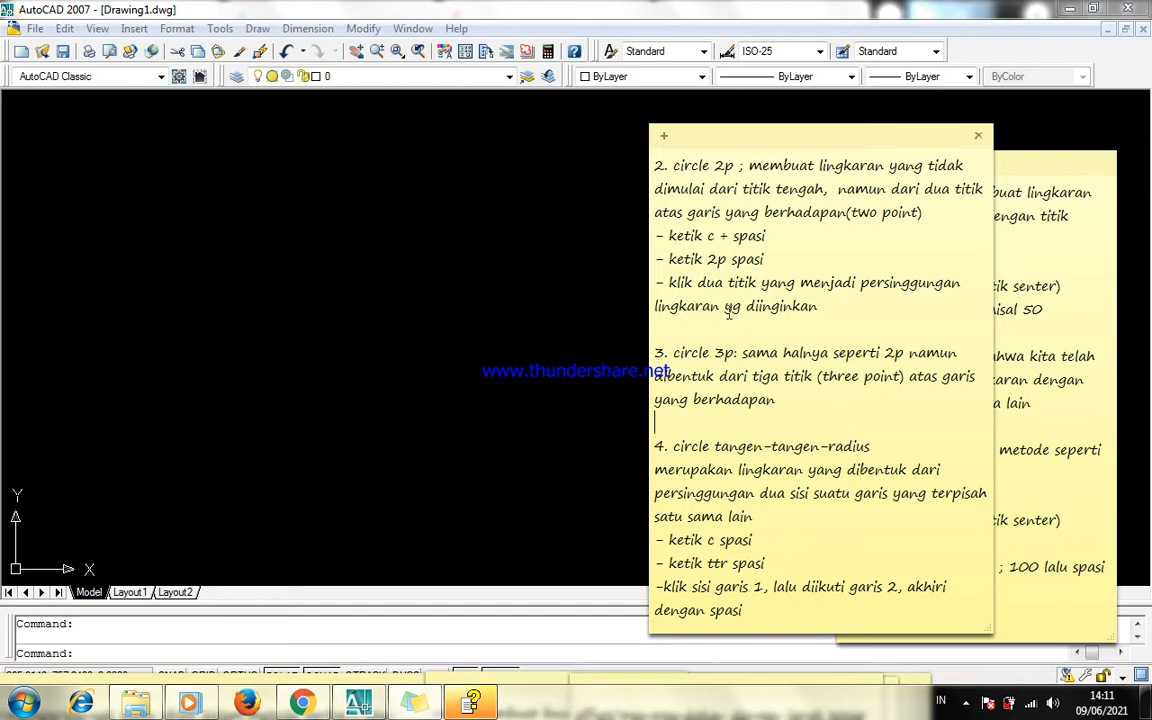
click(751, 423)
click(560, 240)
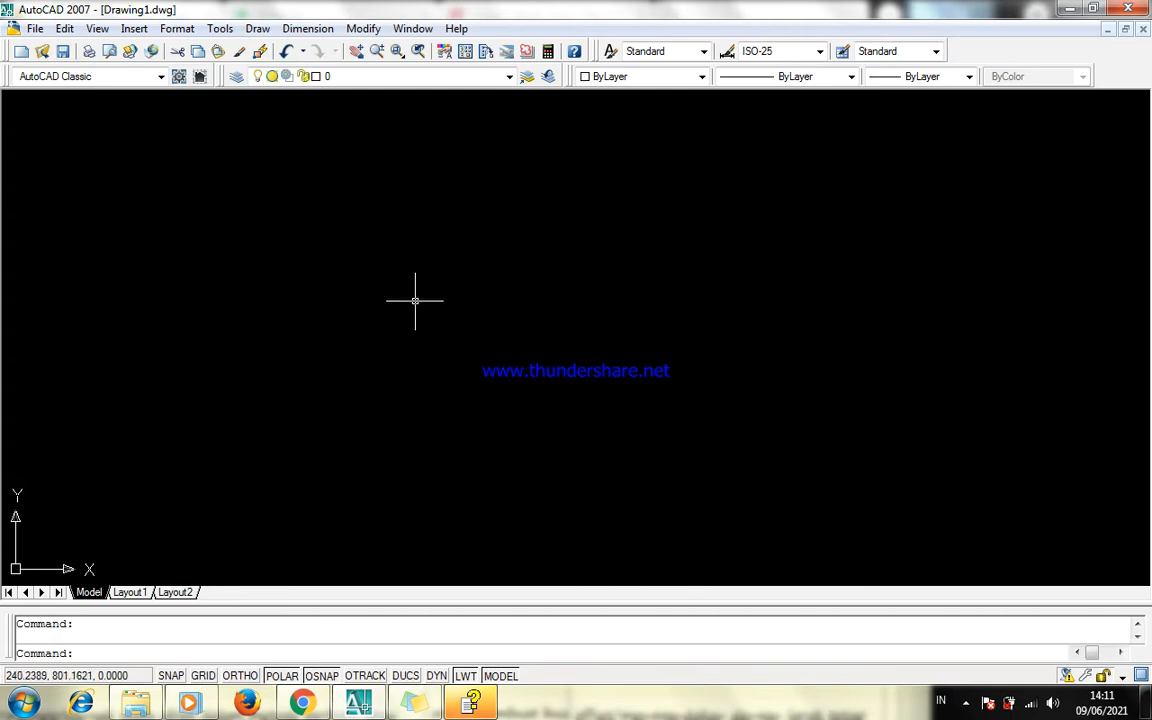
Following the note on centre-point circles, draw a freehand circle with a radius of about 20.48 in the empty drawing area.
key(Return)
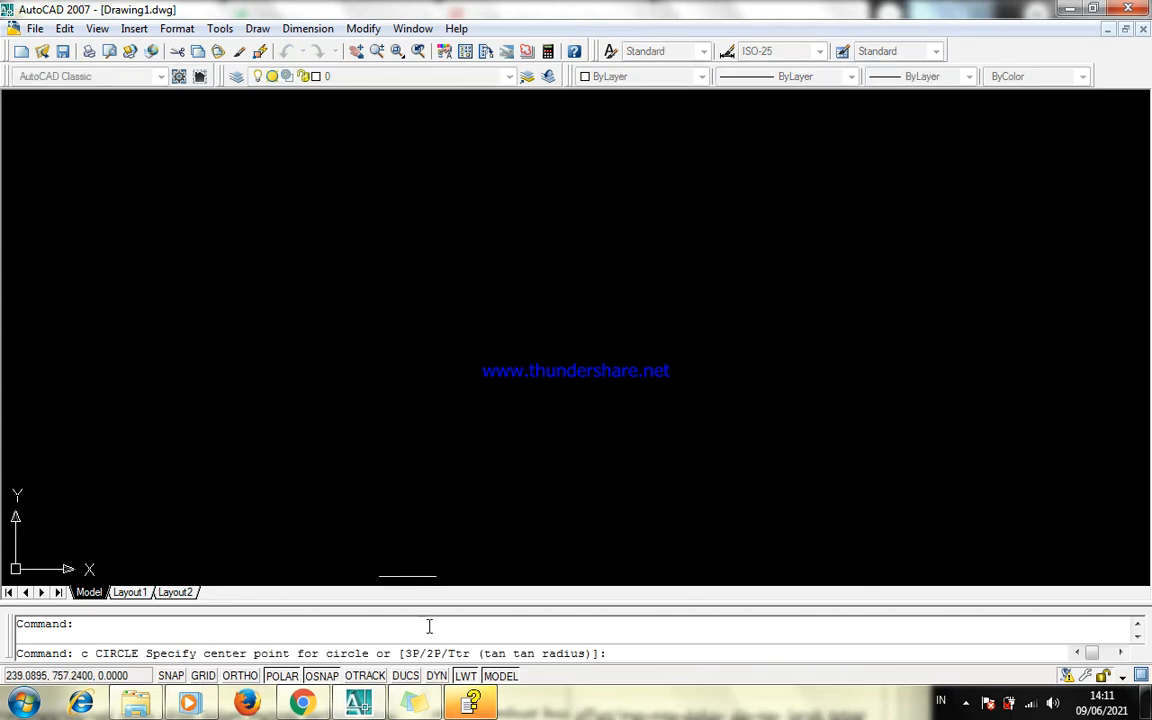
click(414, 703)
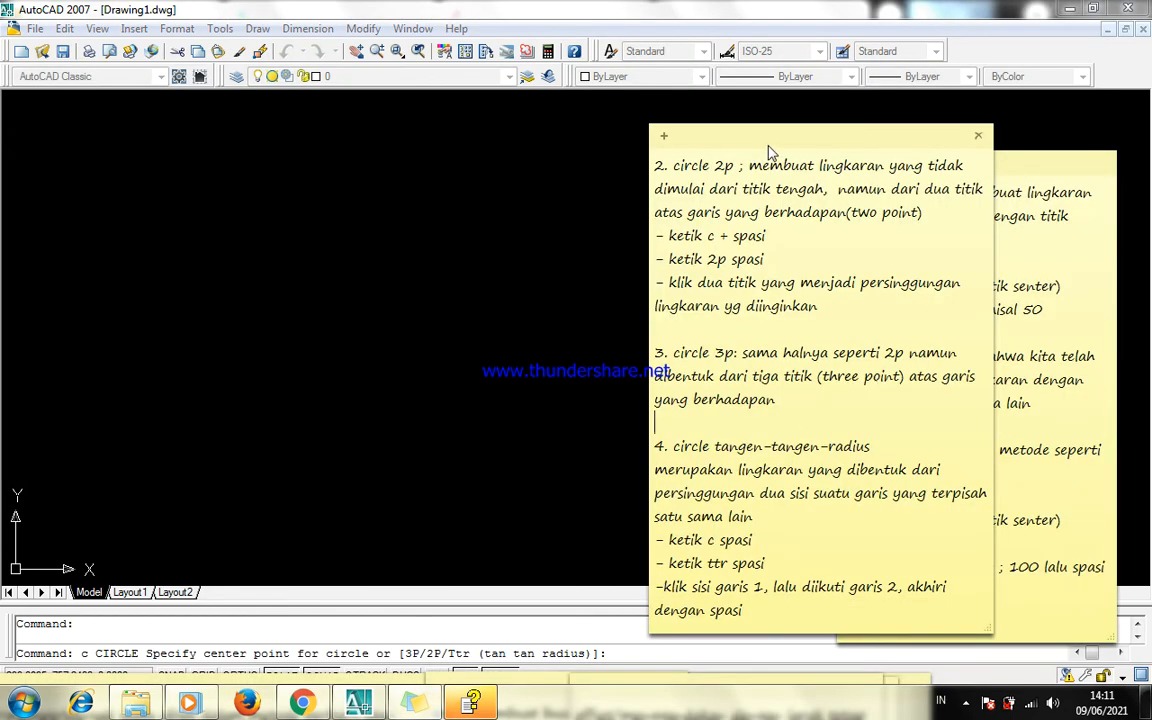
drag(771, 148, 880, 668)
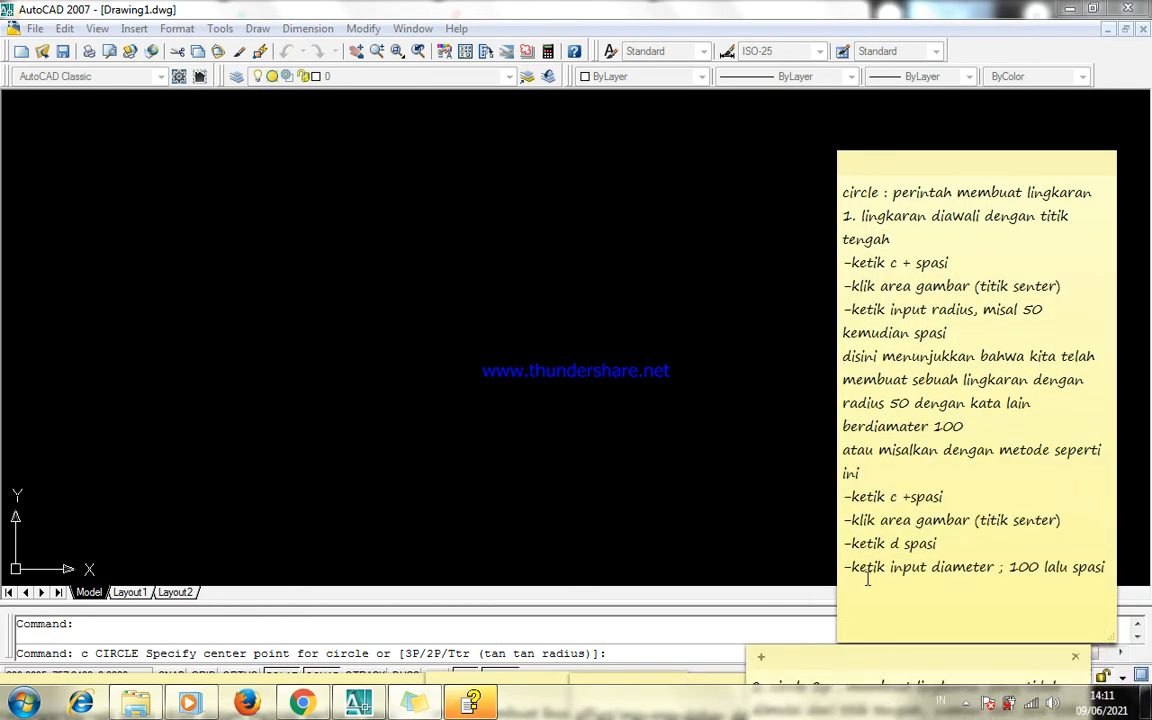
click(932, 250)
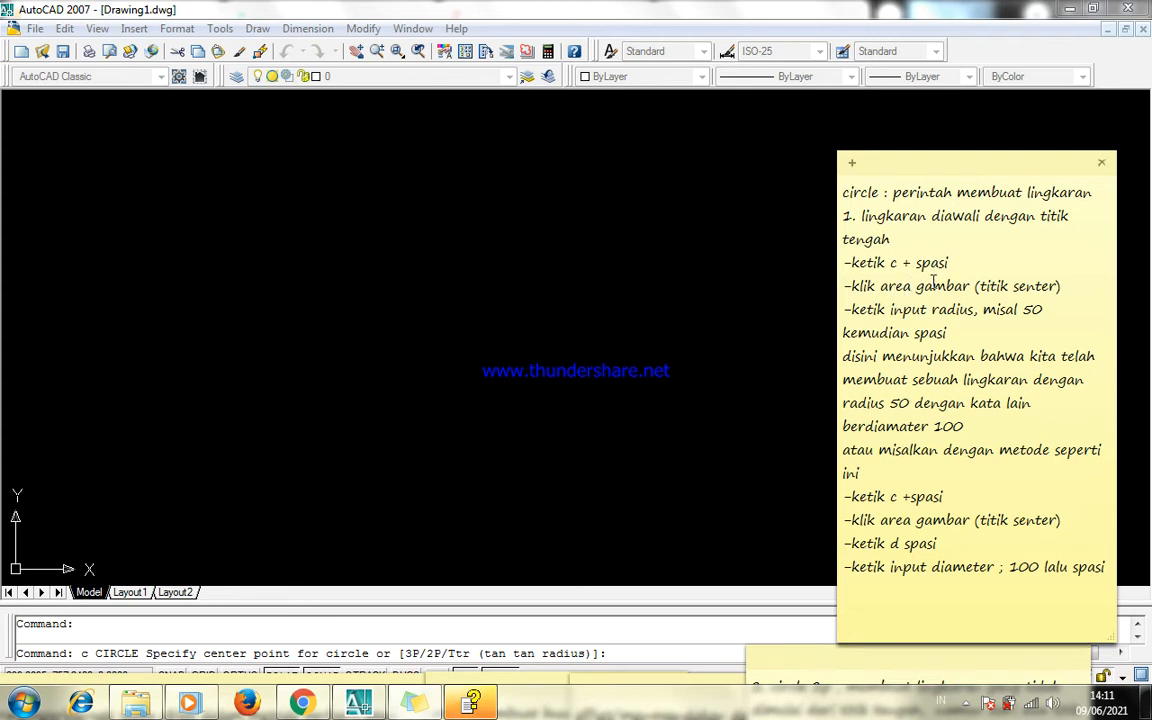
click(518, 322)
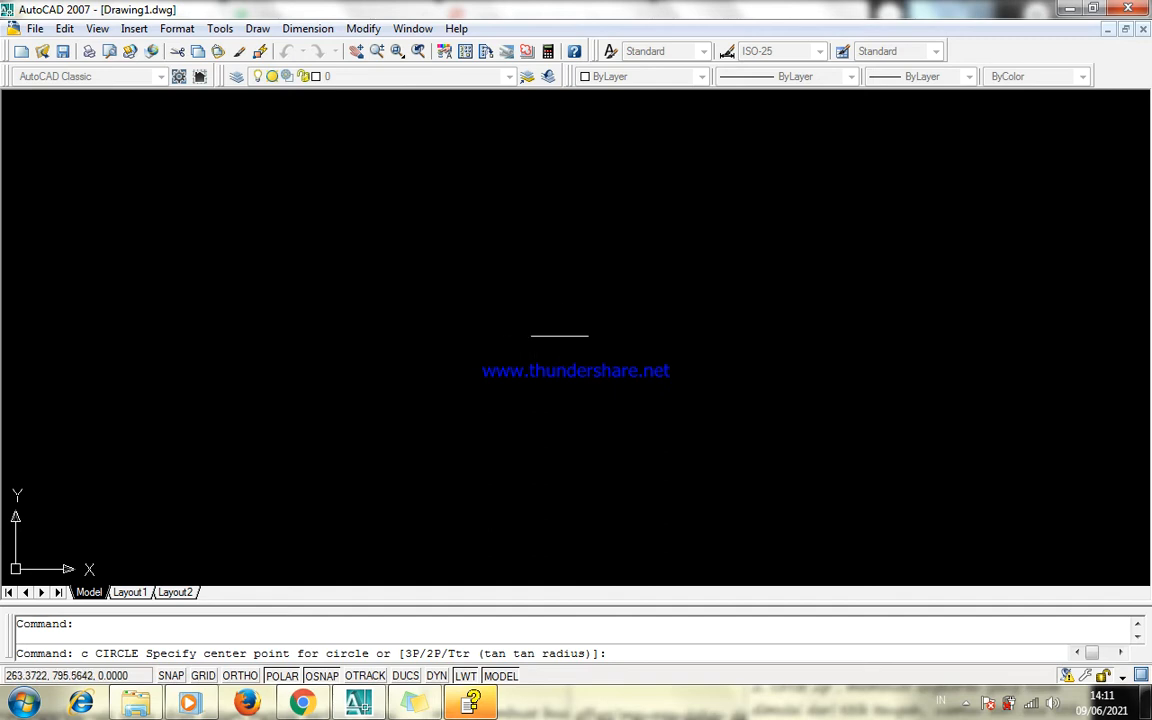
click(542, 344)
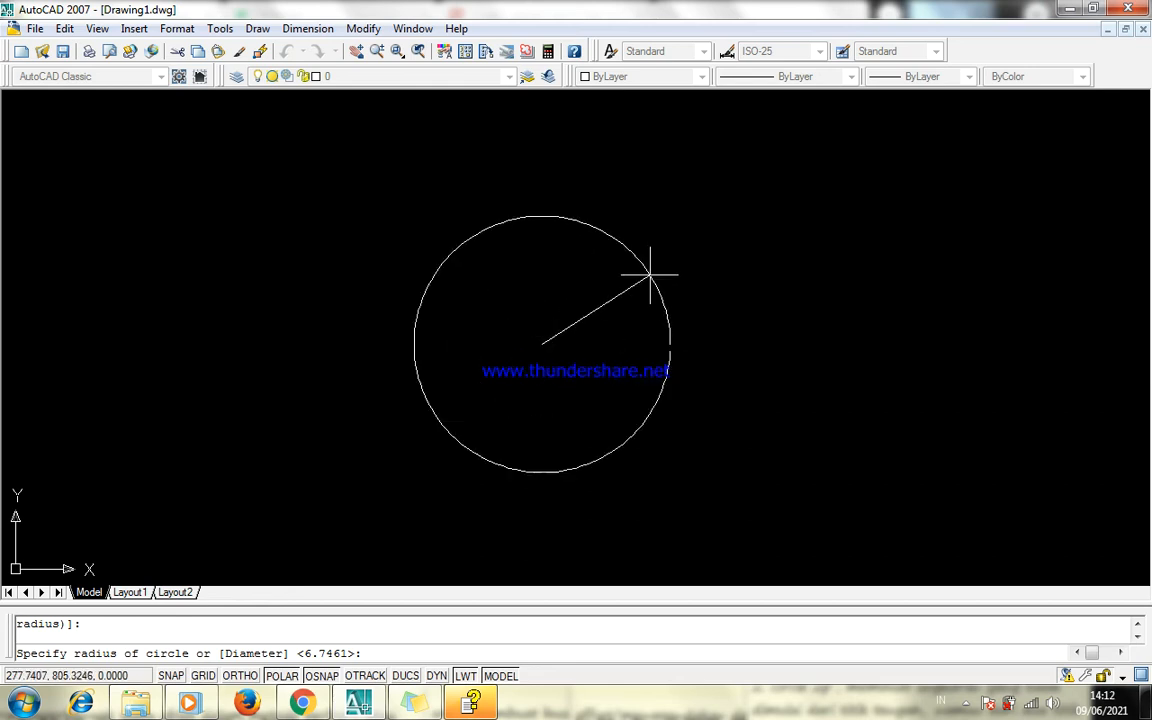
click(650, 274)
Erase the freehand circle from the drawing.
click(735, 412)
click(561, 329)
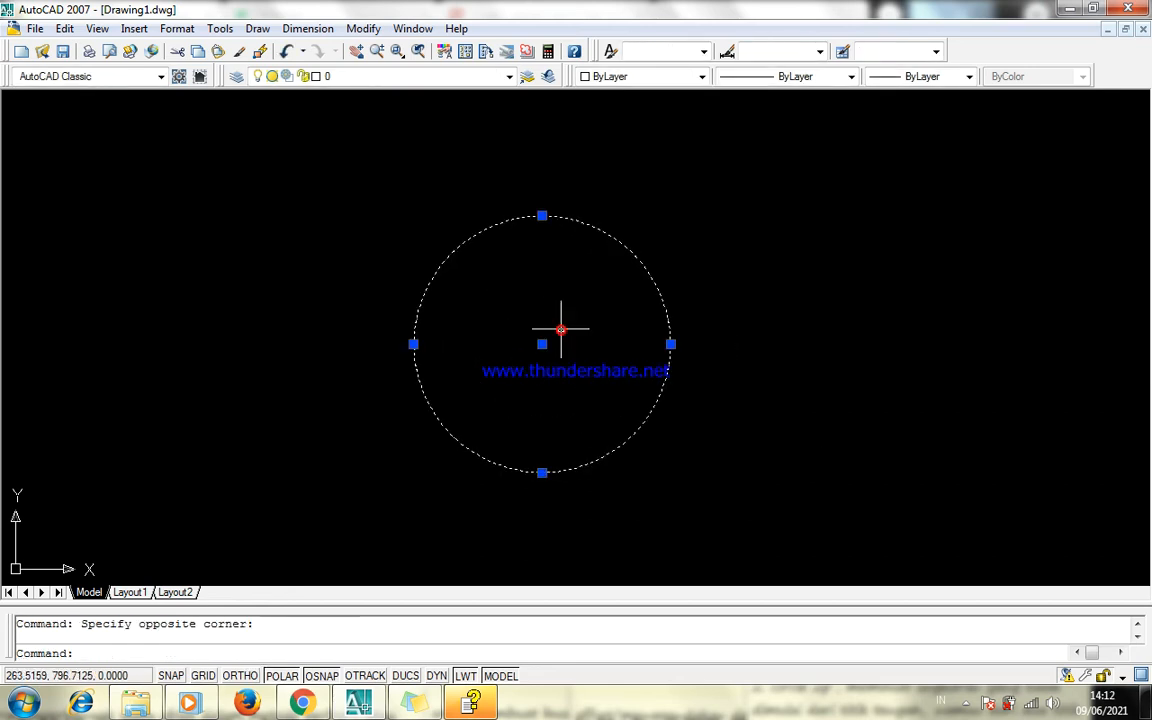
text(e)
key(Return)
Draw a circle by centre point with a radius of 50, checking the radius instruction in Sticky Notes.
text(c)
key(Return)
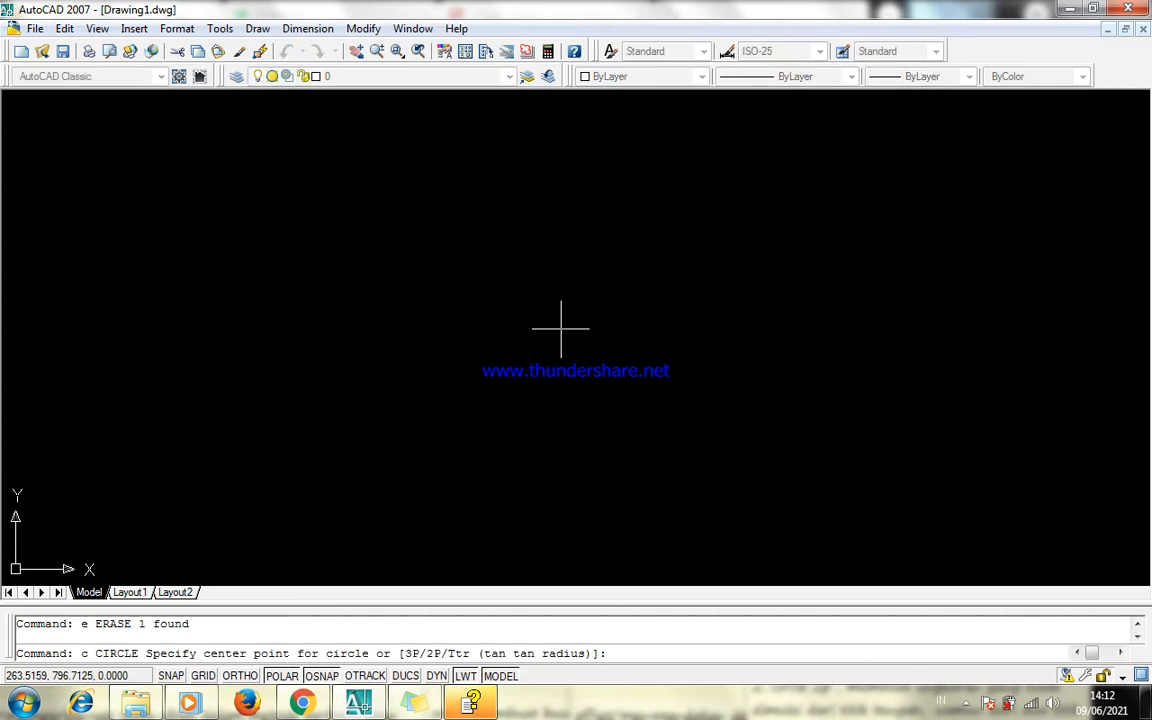
click(546, 320)
key(alt+Tab)
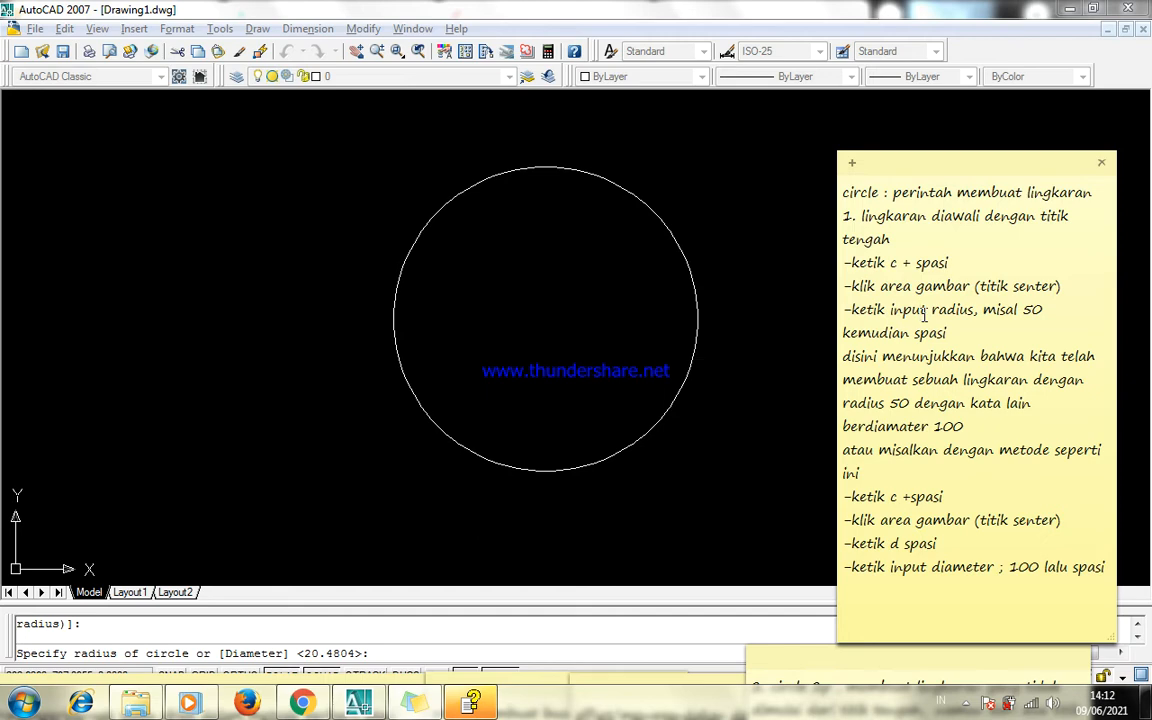
key(alt+Tab)
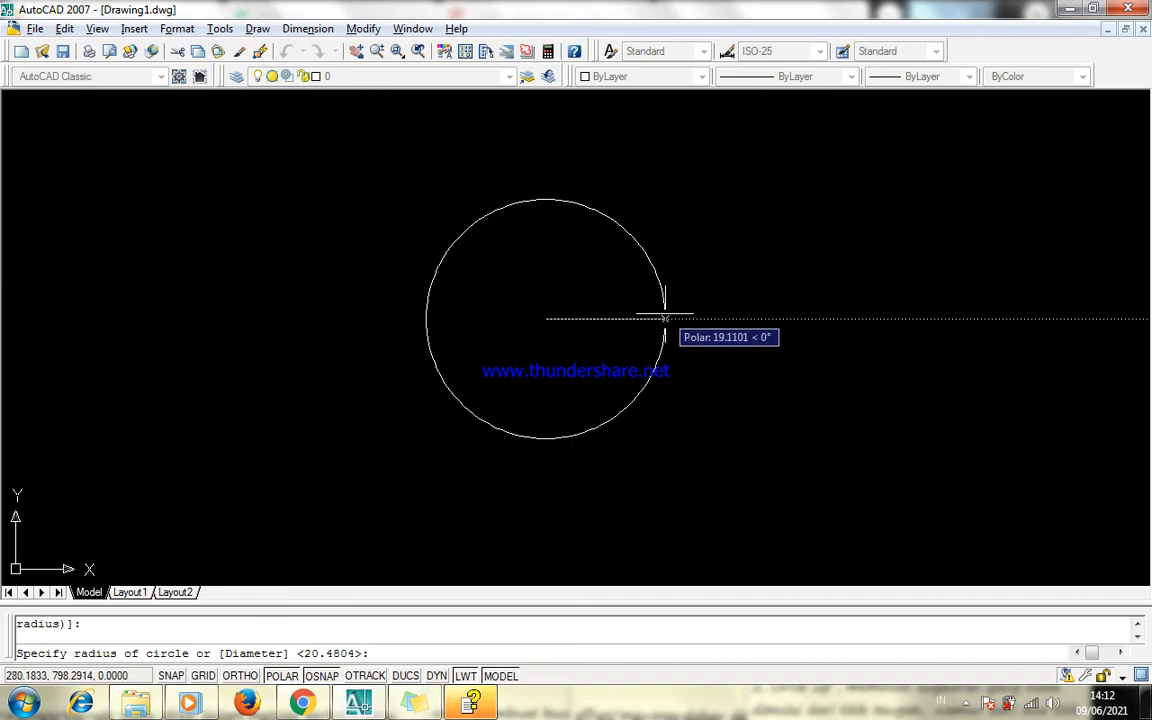
key(alt+Tab)
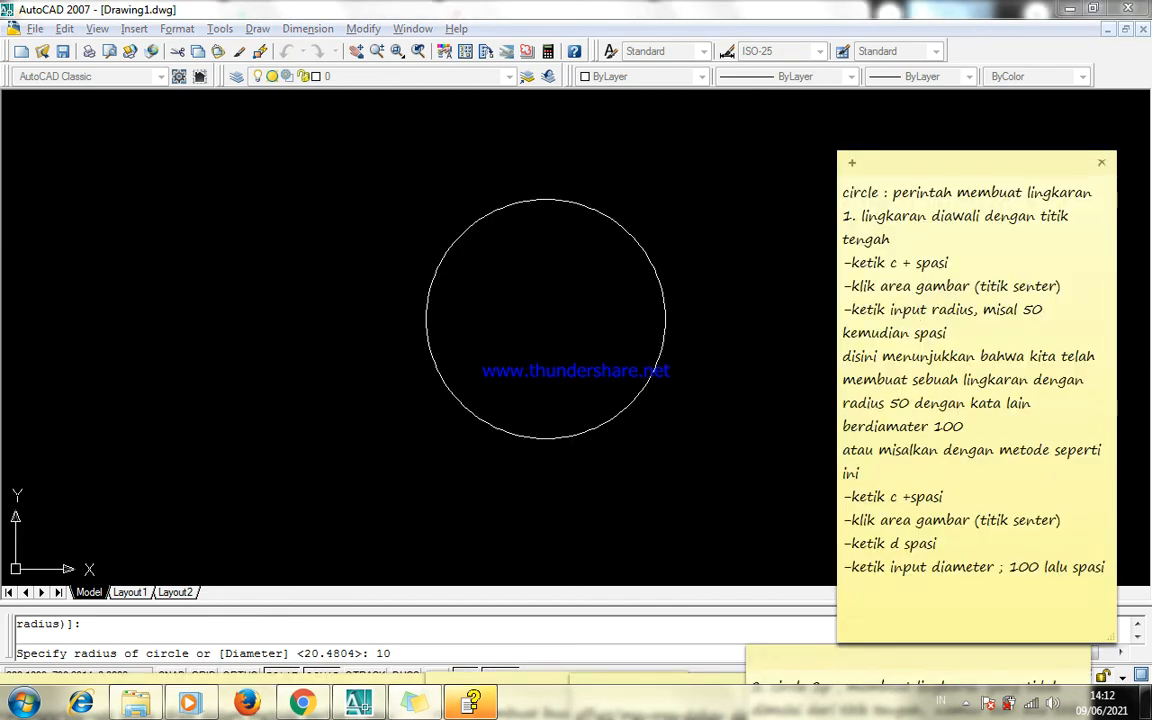
key(alt+Tab)
key(BackSpace)
key(BackSpace)
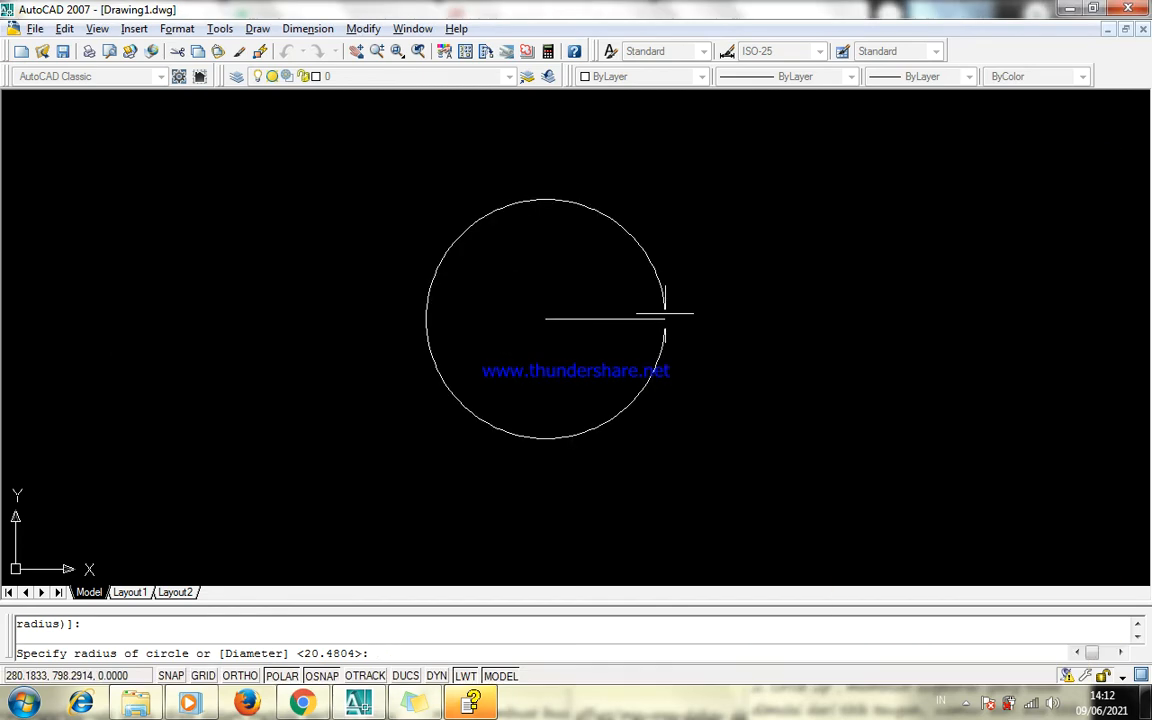
key(alt+Tab)
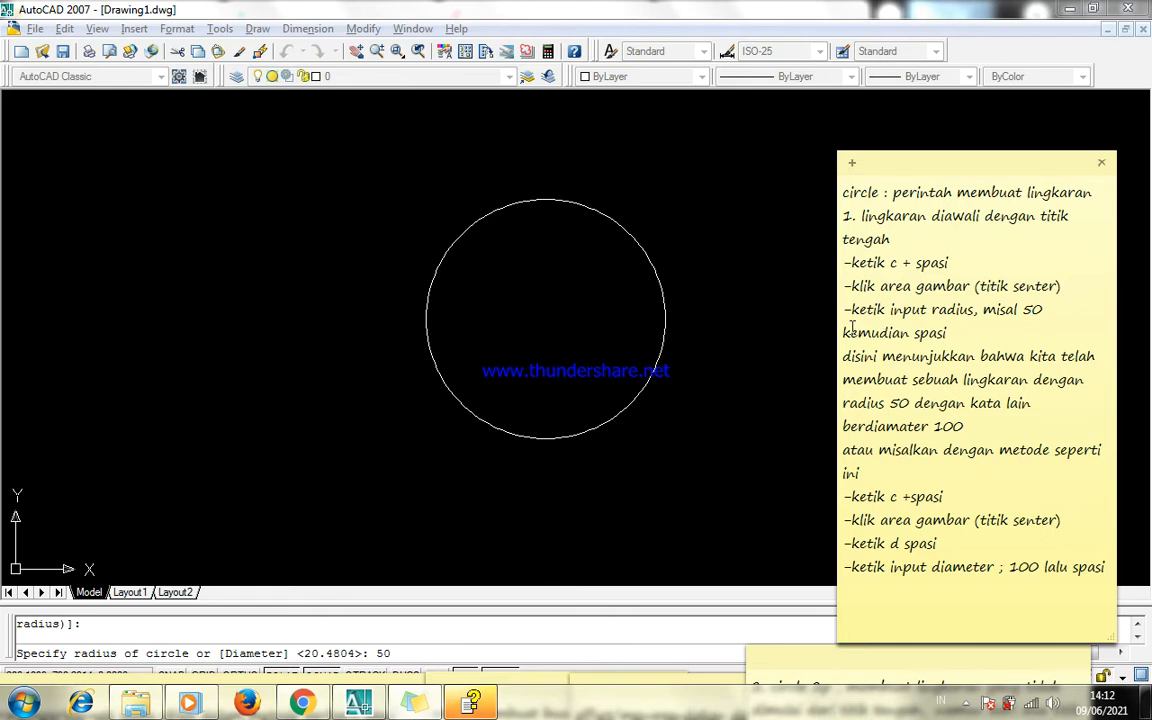
key(alt+Tab)
key(space)
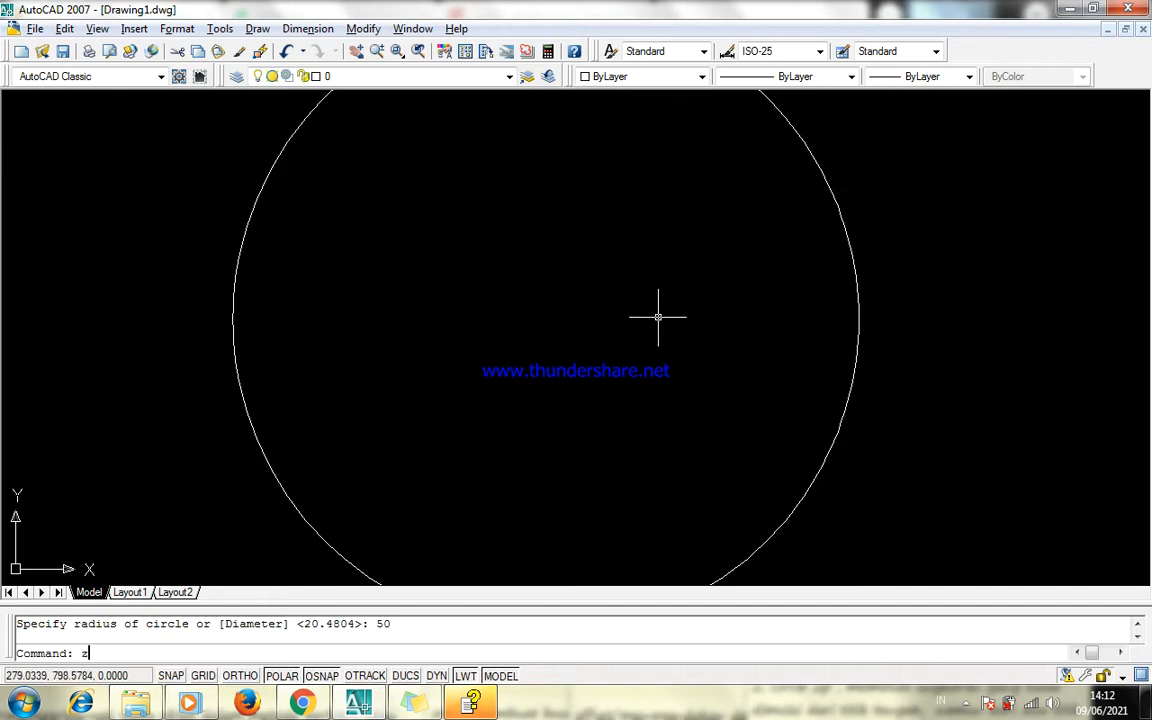
Zoom to the drawing extents and read the Sticky Notes instructions for drawing a circle by diameter.
key(Return)
text(e)
key(Return)
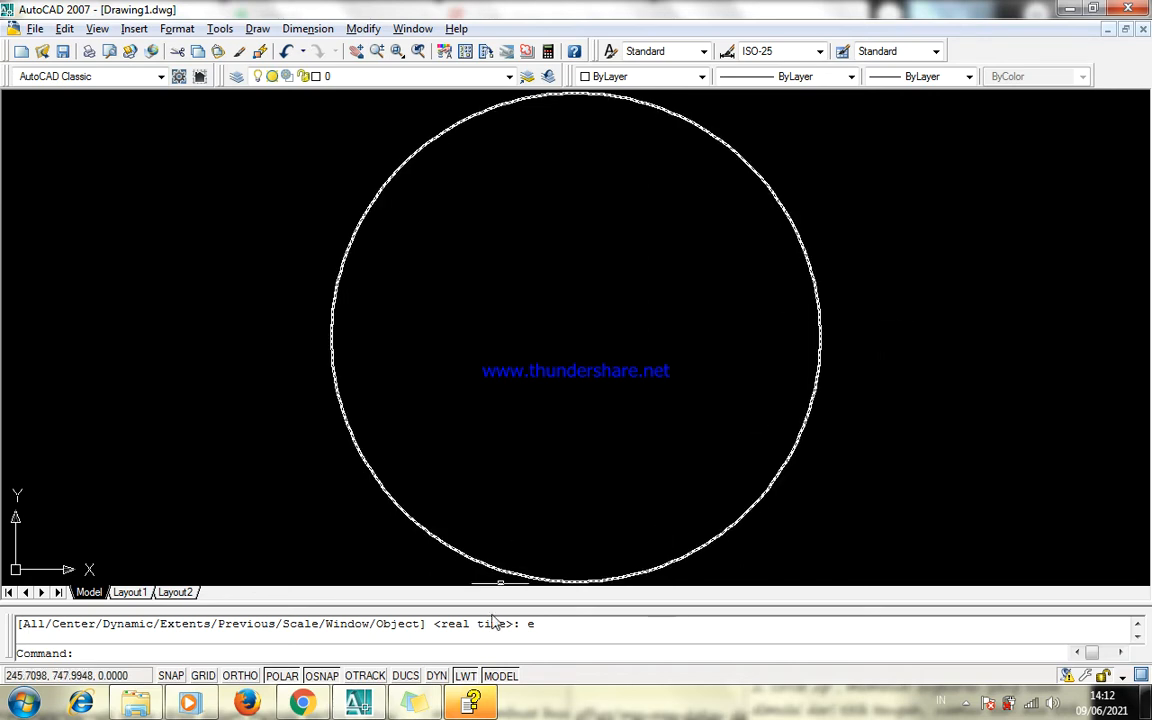
click(497, 706)
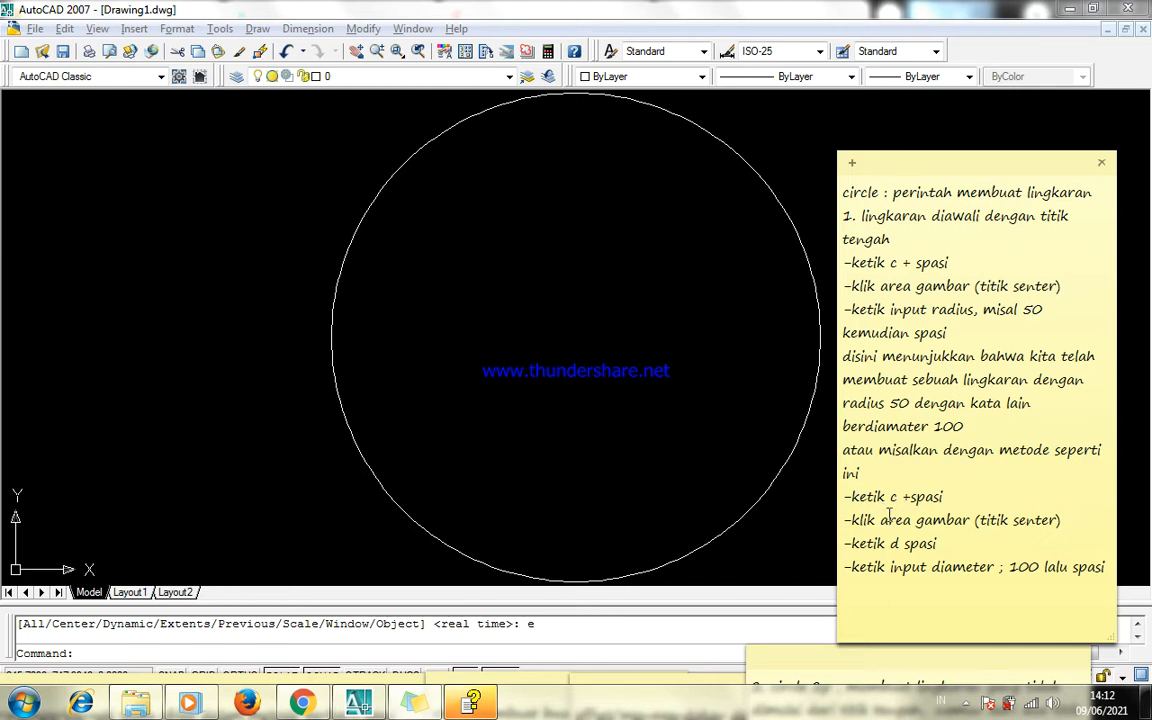
click(950, 545)
click(774, 525)
Select the radius 50 circle with a crossing window and erase it.
click(797, 513)
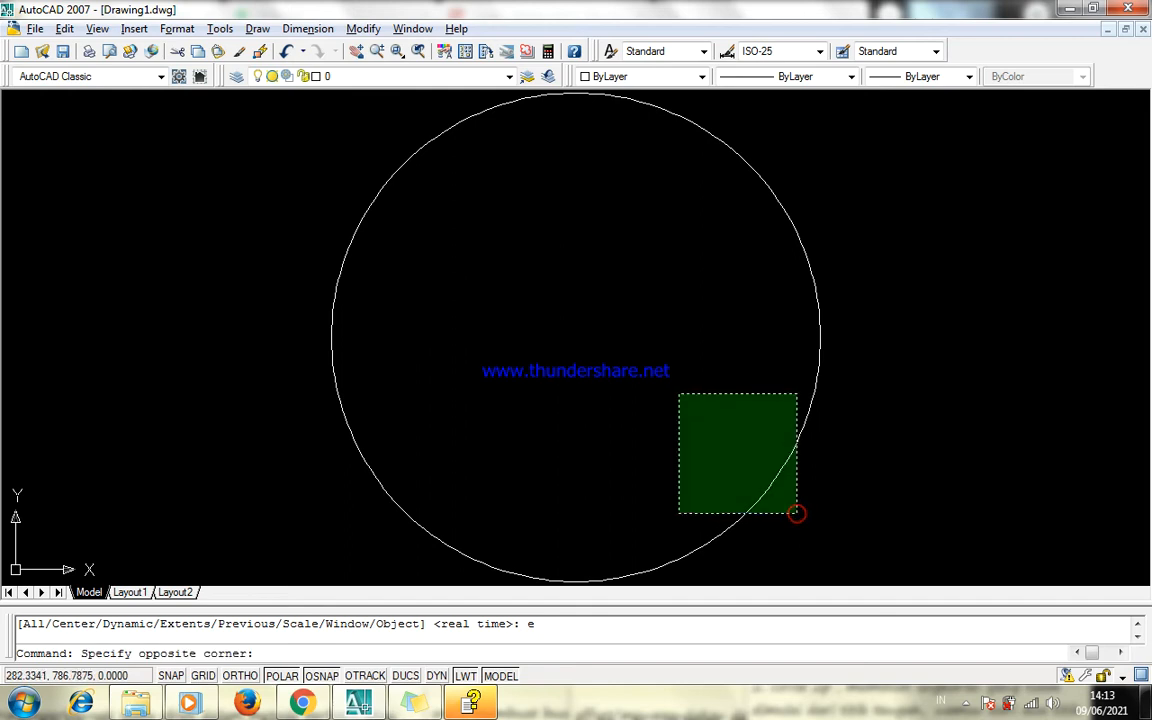
click(679, 394)
text(e)
key(Return)
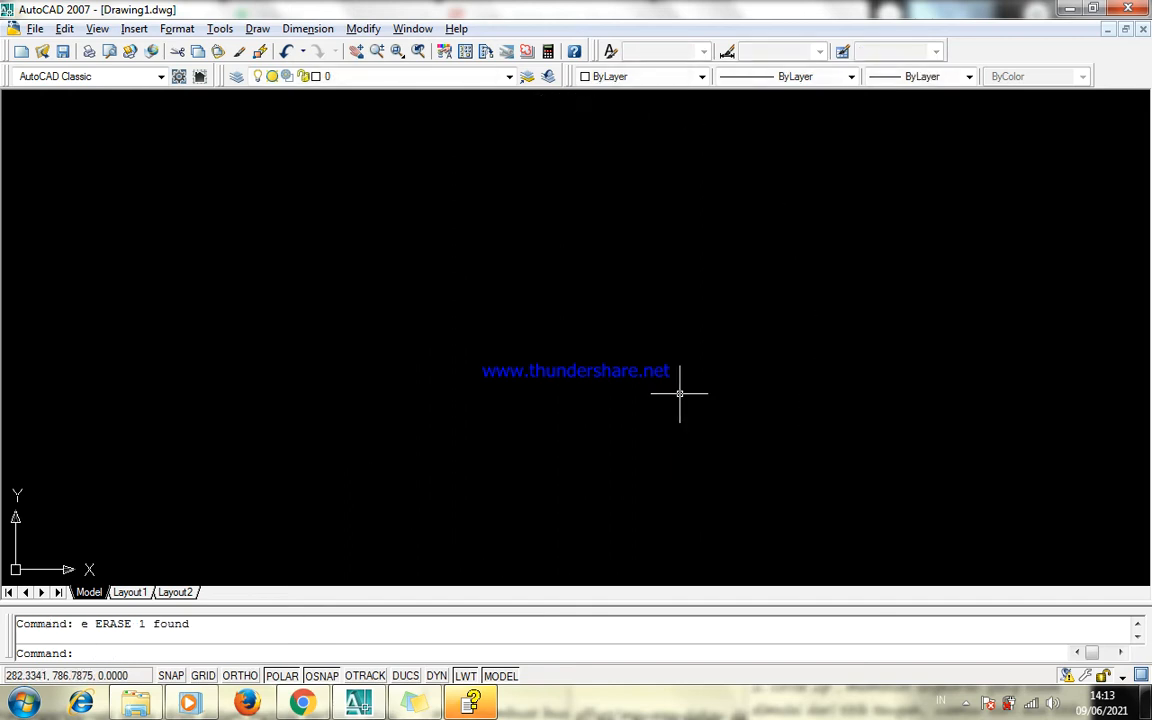
Draw a circle from a centre point near the middle of the drawing area, using the Diameter option with a value of 40.
text(c)
key(Return)
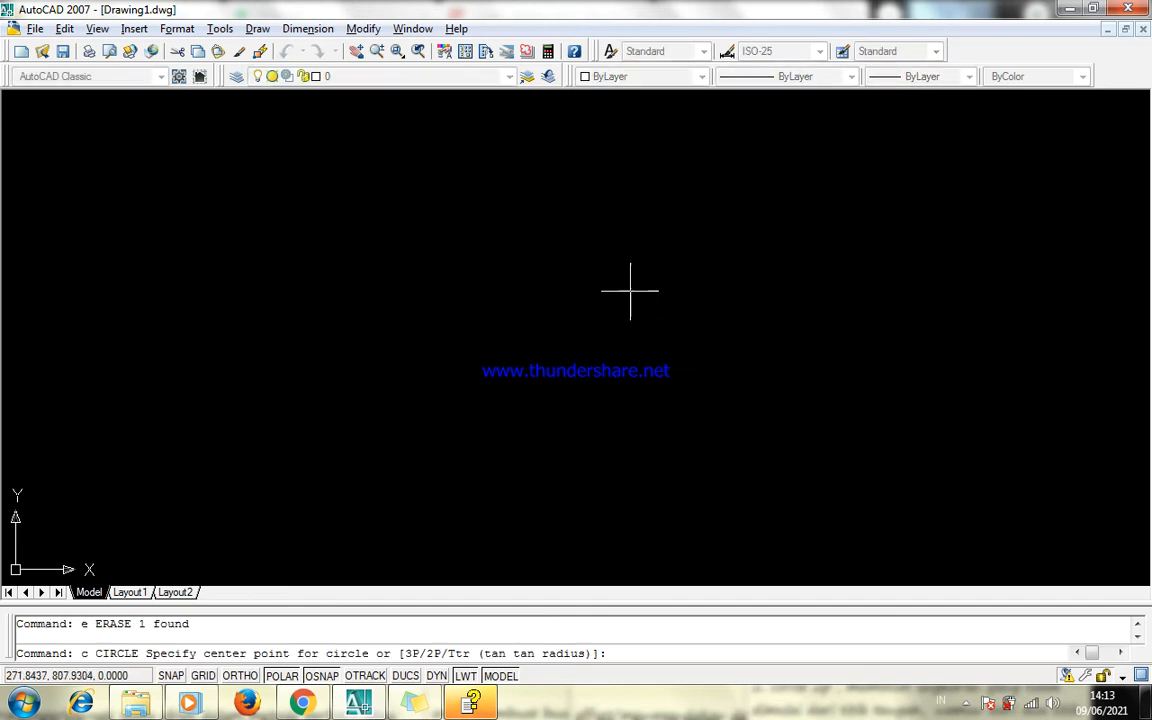
click(570, 312)
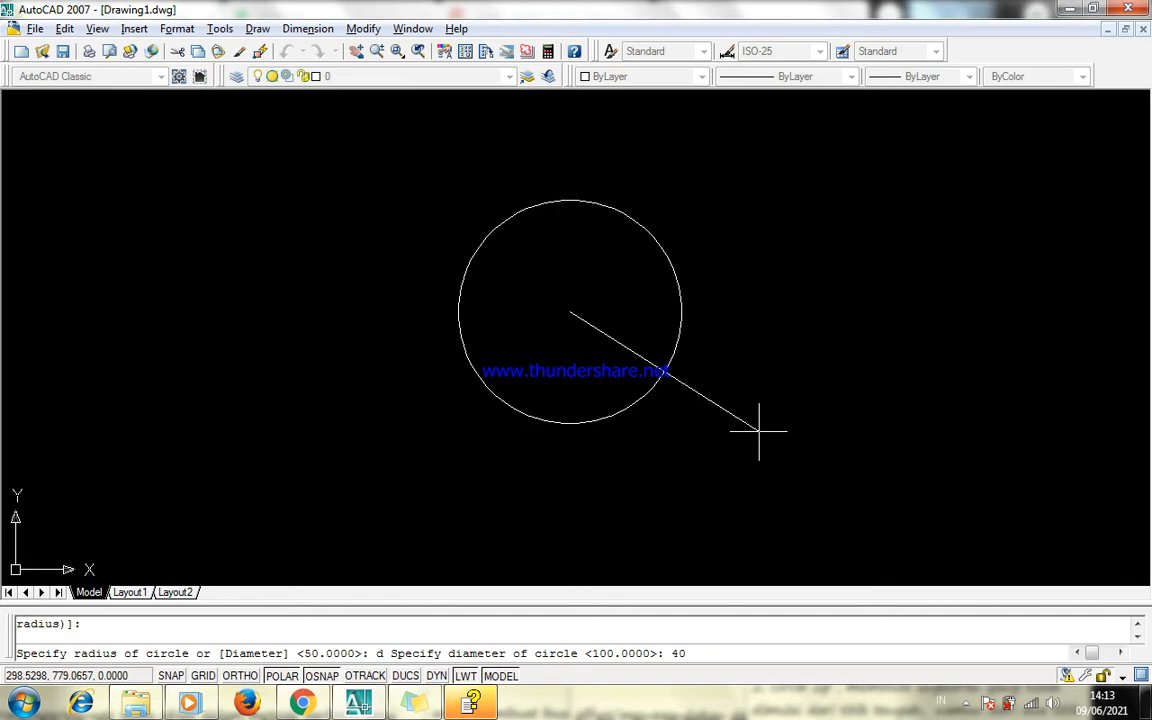
key(Return)
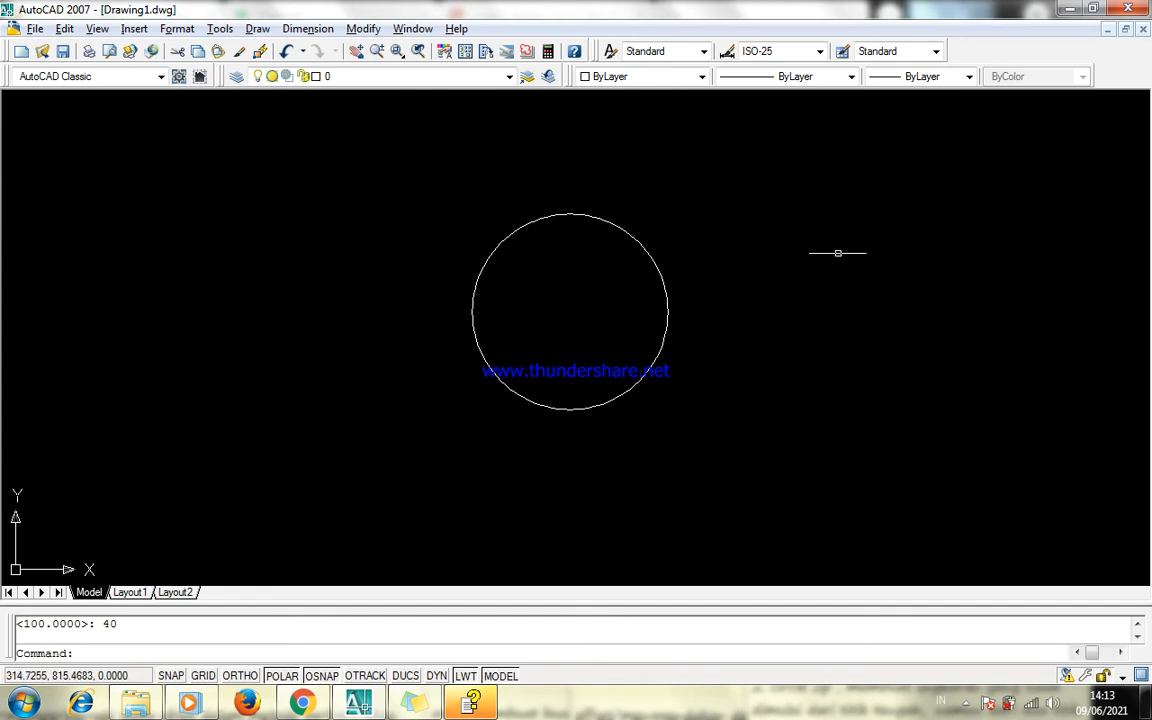
Draw a second circle with a radius of 40, centred to the right of the diameter 40 circle.
text(c)
key(Return)
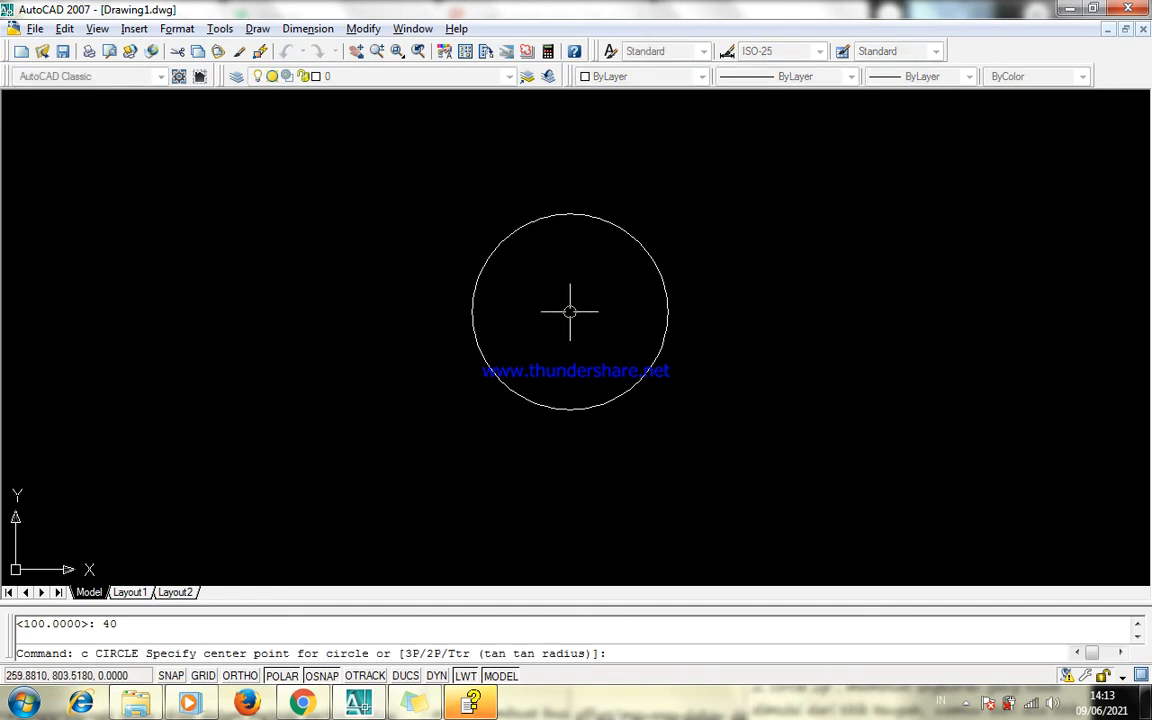
click(866, 309)
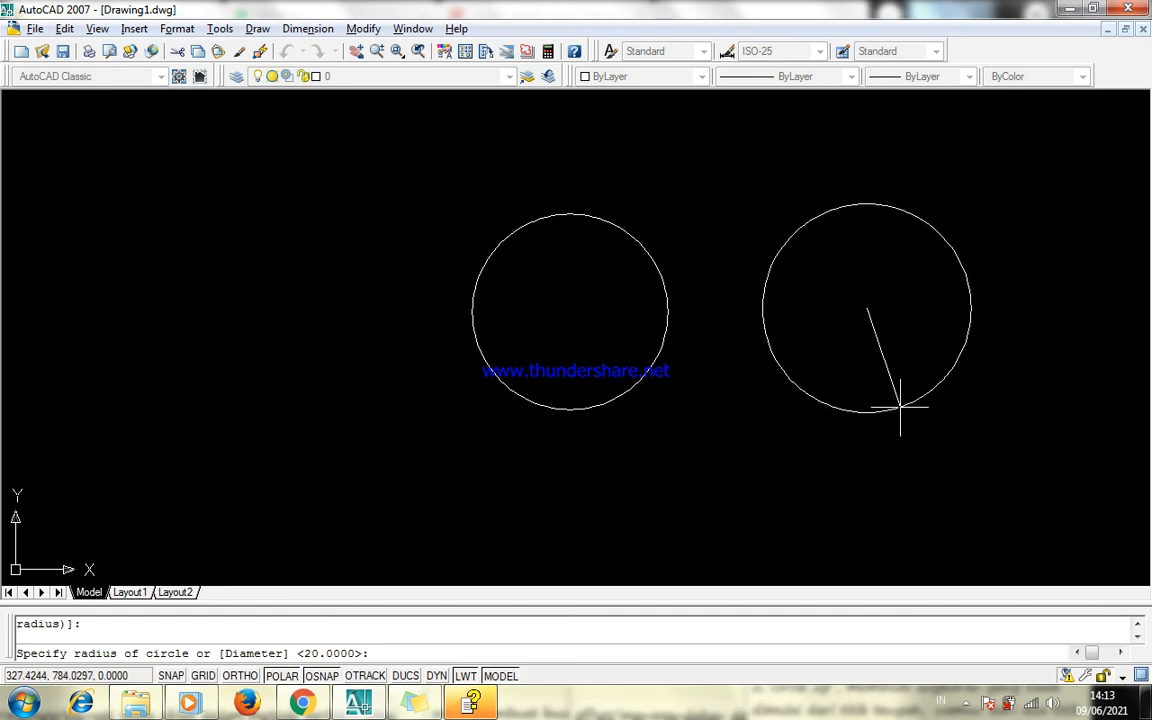
key(Return)
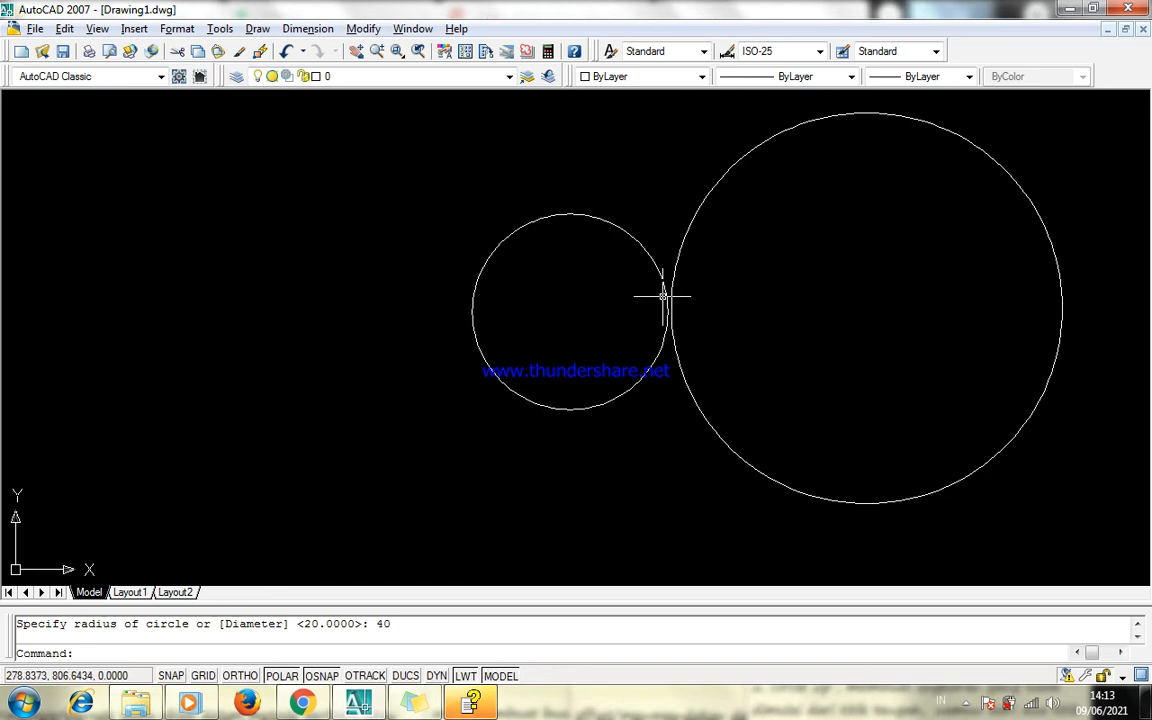
Select both the diameter 40 and radius 40 circles and erase them.
click(884, 115)
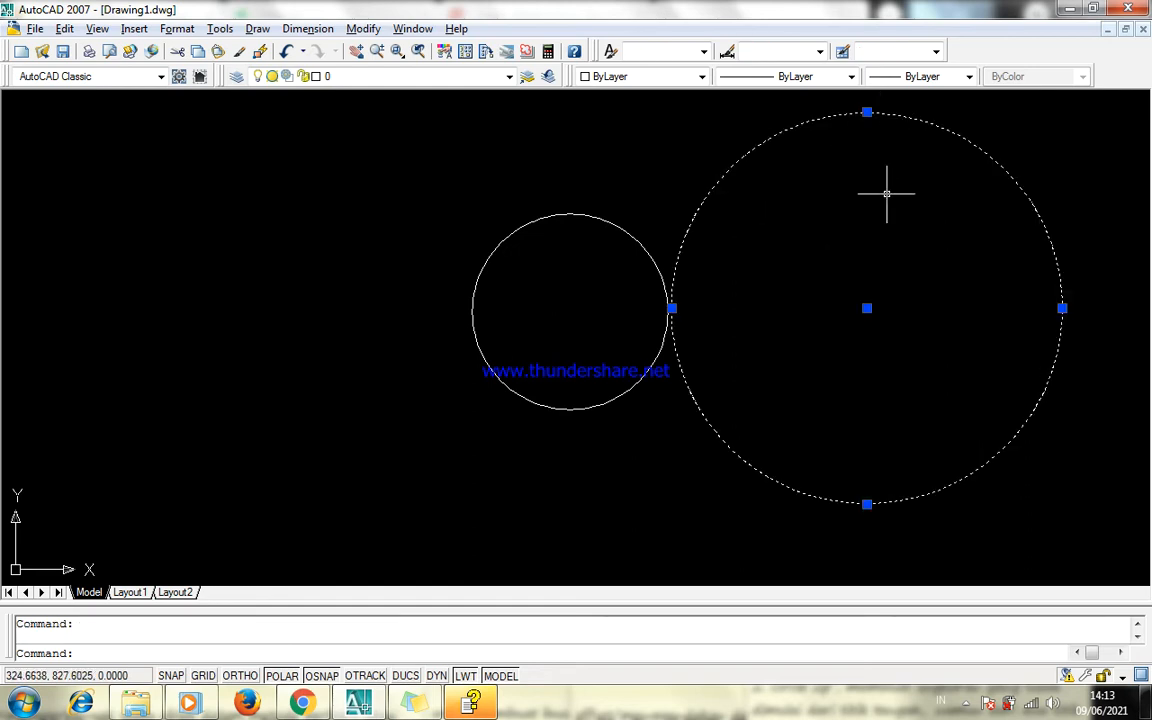
click(753, 380)
click(576, 252)
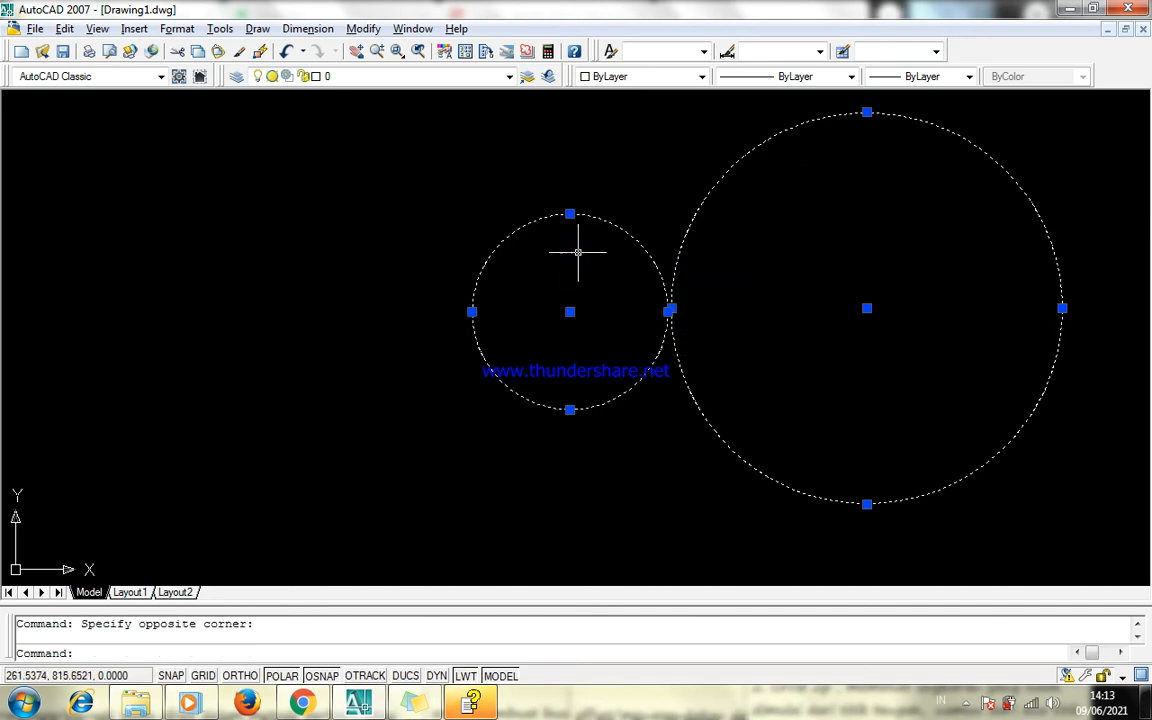
text(e)
key(Return)
Switch to Sticky Notes, bring the note on 2P, 3P and tangent-tangent-radius circles into view, and return to AutoCAD.
click(418, 704)
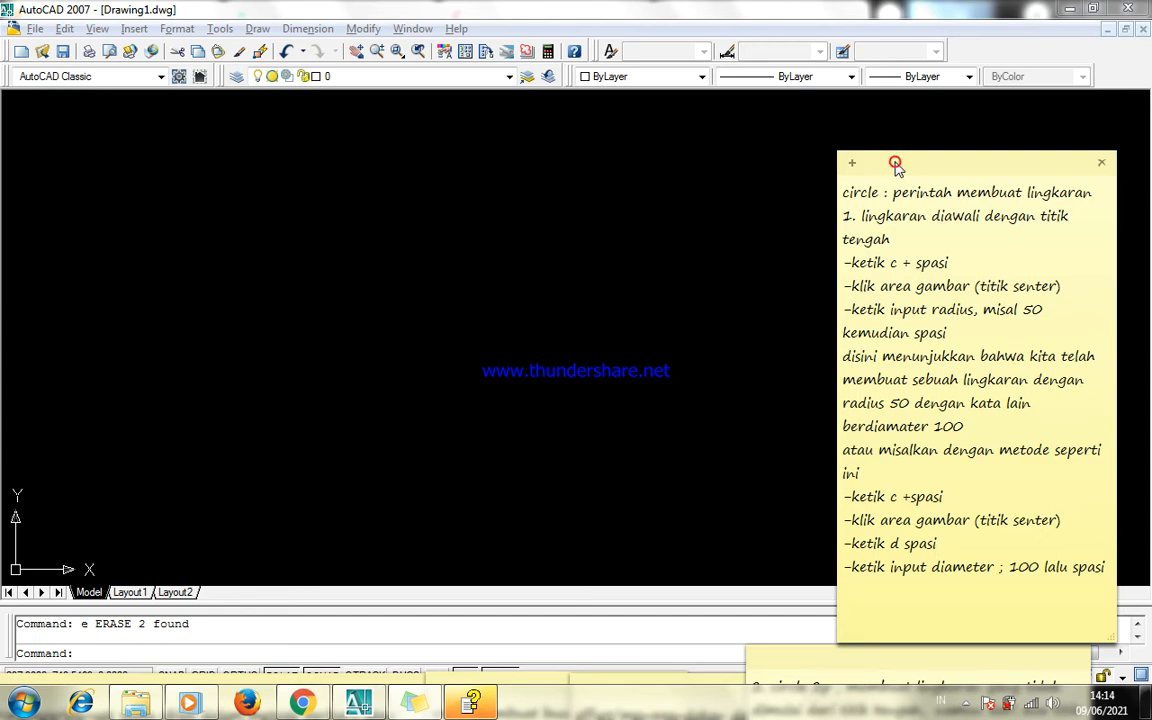
drag(895, 165, 851, 618)
drag(811, 665, 842, 140)
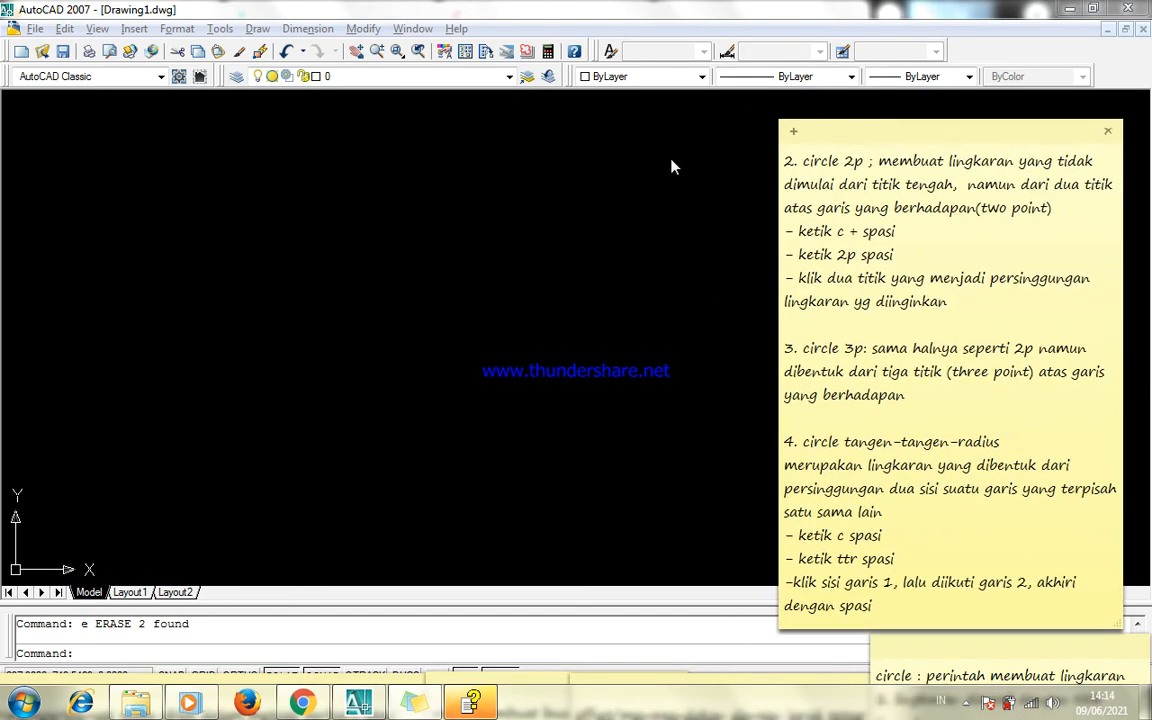
click(640, 225)
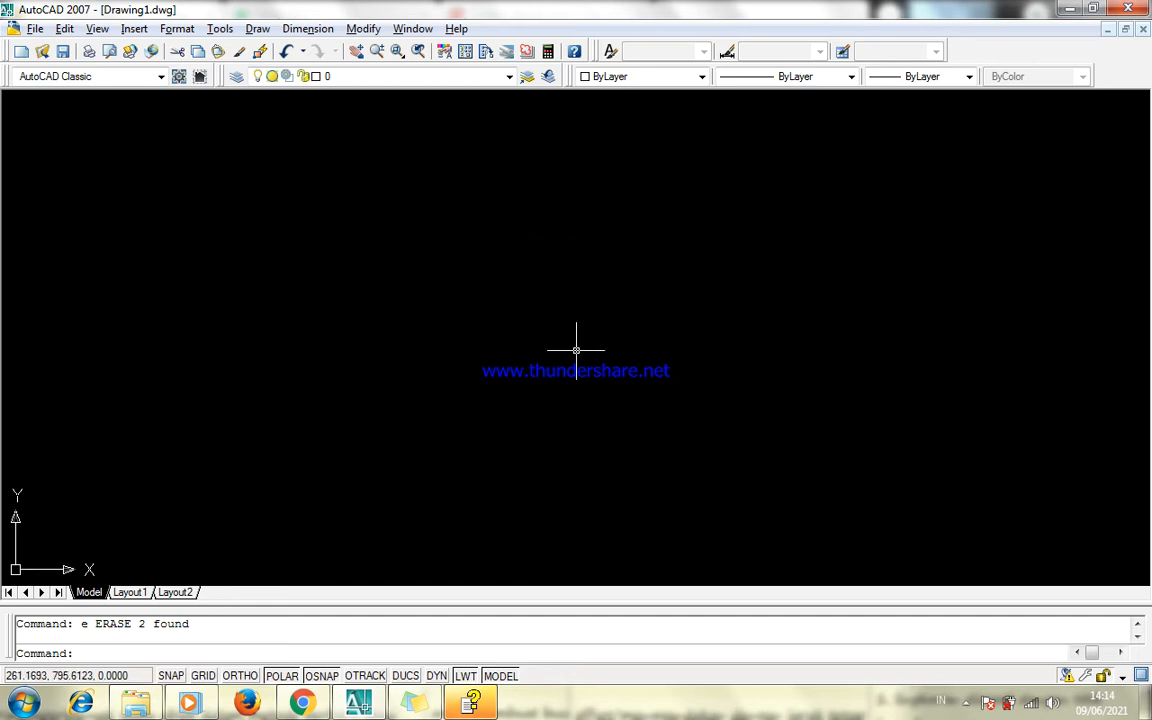
Draw two horizontal lines, one above the other, with the lower line starting slightly to the right and ending farther right.
text(l)
key(Return)
click(368, 283)
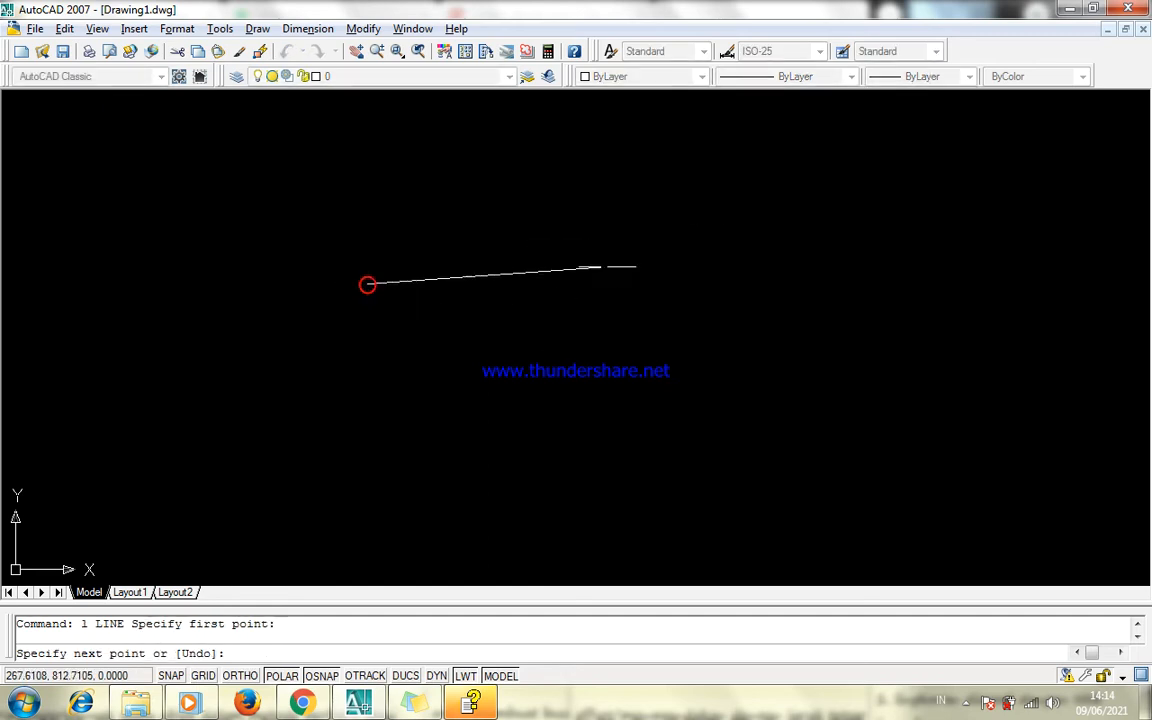
click(642, 283)
key(Escape)
key(Return)
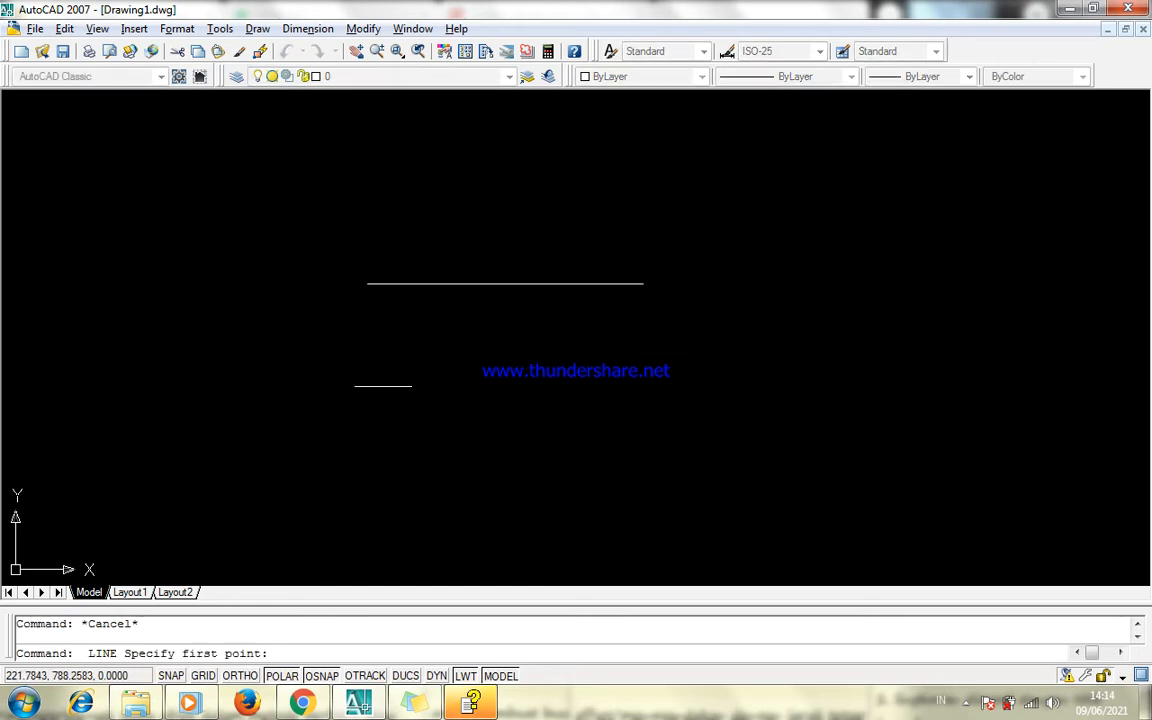
click(376, 400)
click(680, 399)
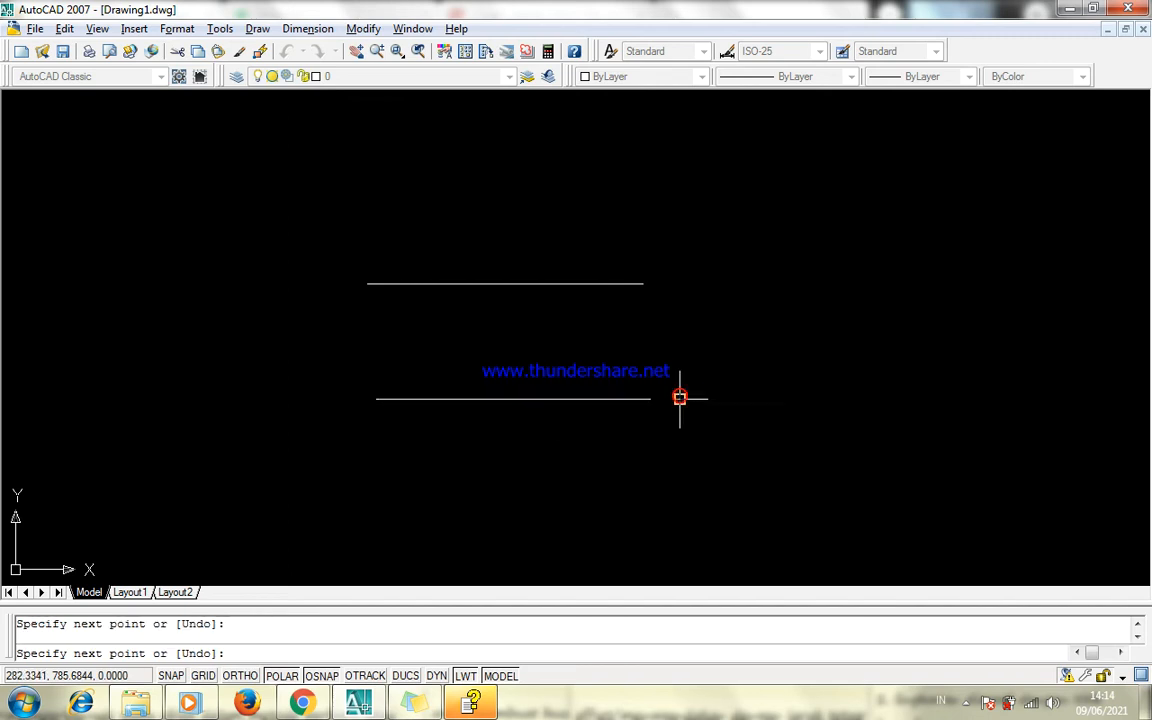
key(Escape)
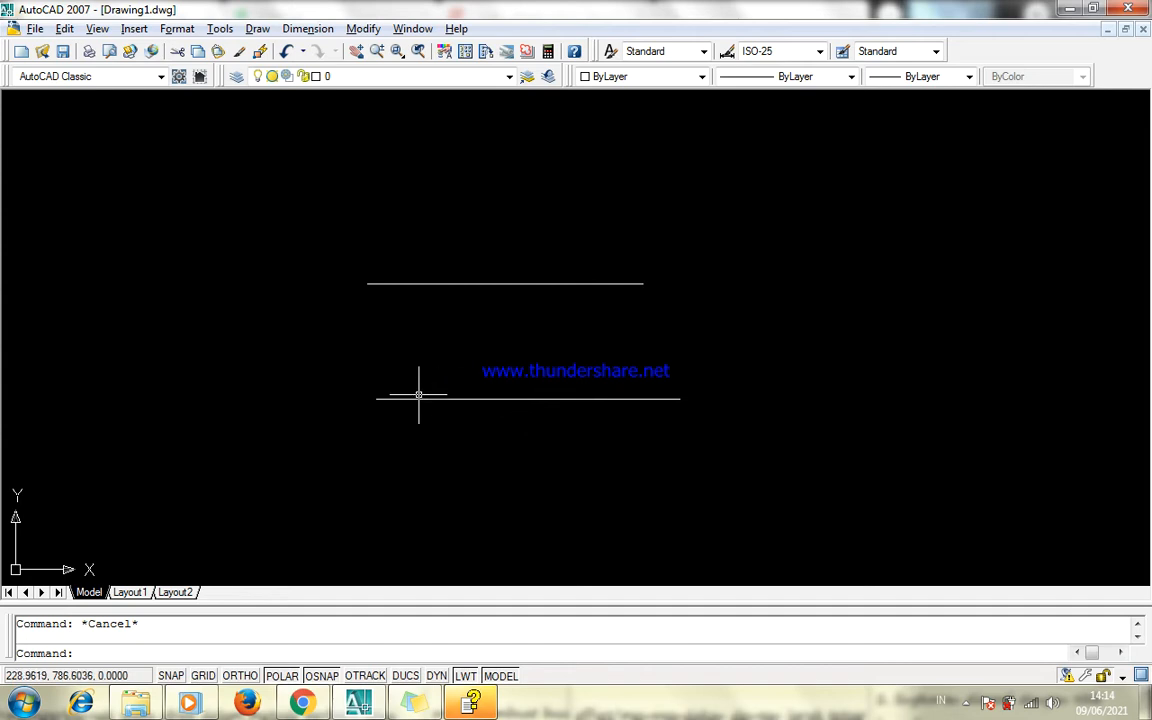
Select both horizontal lines and erase them.
click(584, 445)
click(453, 170)
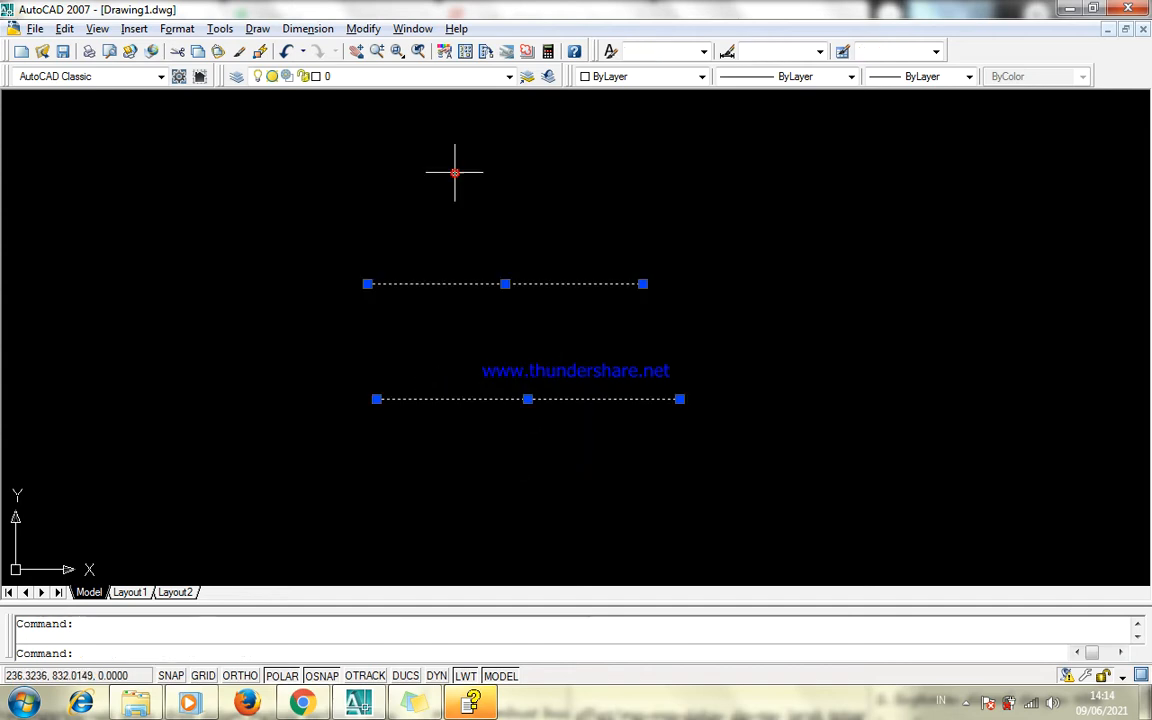
text(e)
key(Return)
Draw a horizontal line about 57 units long in the upper middle of the drawing area.
text(l)
key(Return)
click(440, 243)
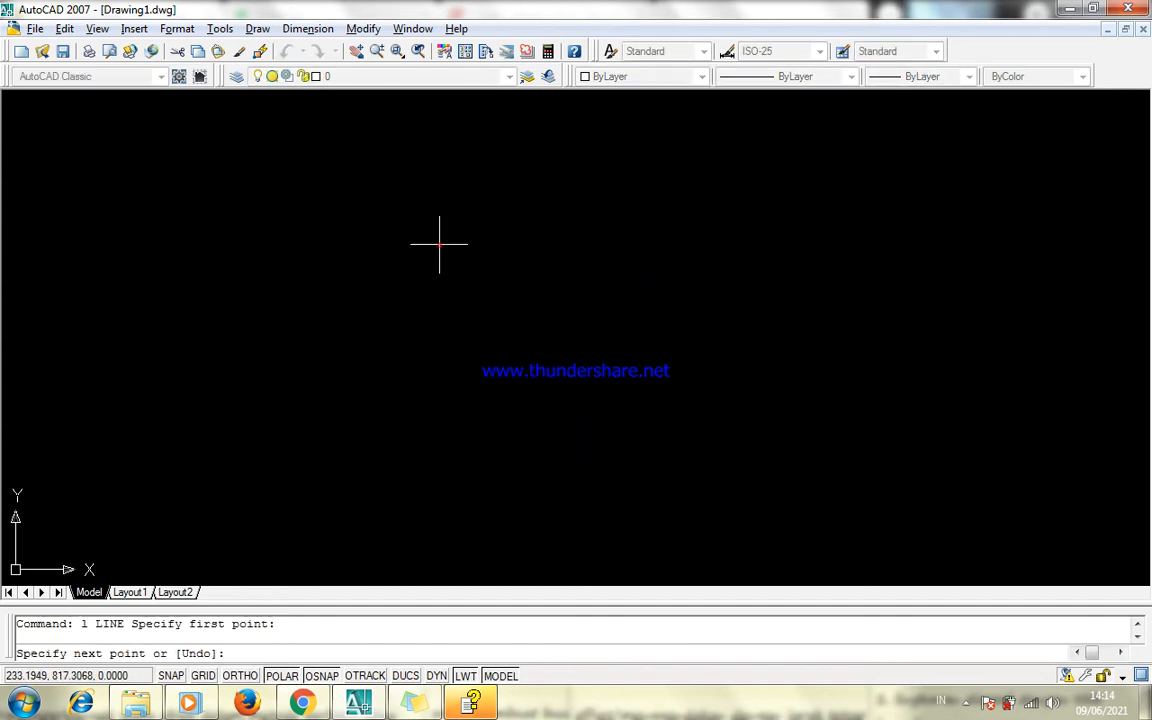
click(719, 243)
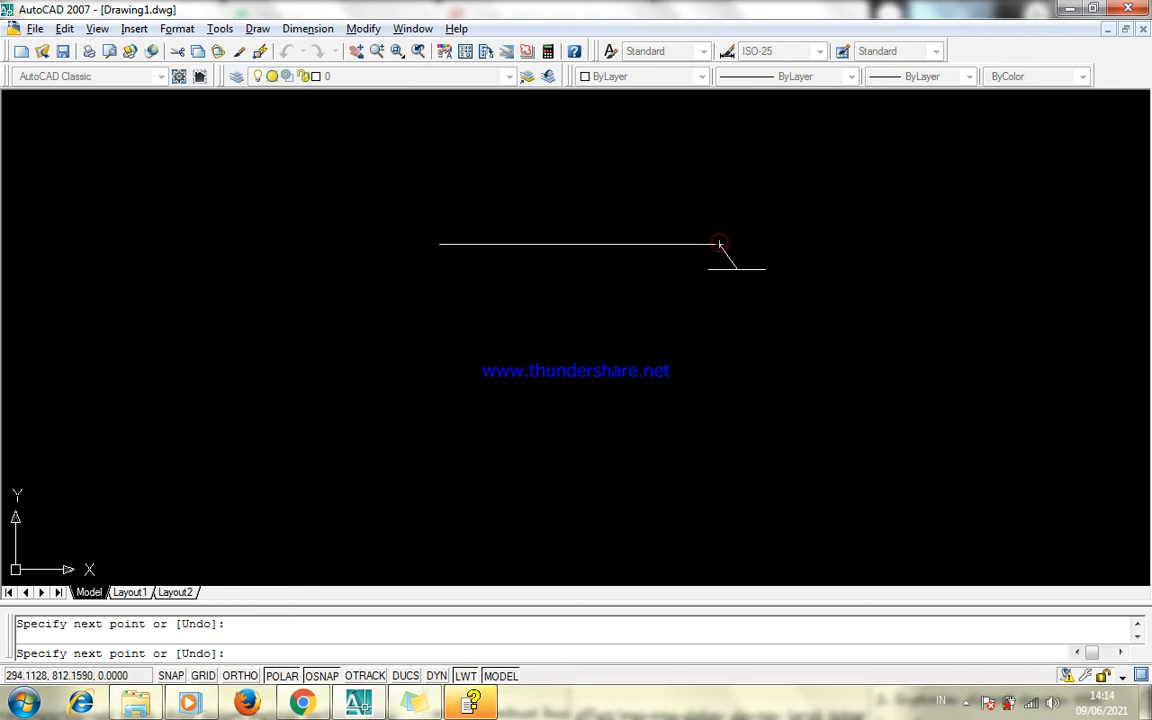
key(Escape)
Turn on object snap tracking and draw a parallel line below the first, aligned with both of its endpoints.
key(Return)
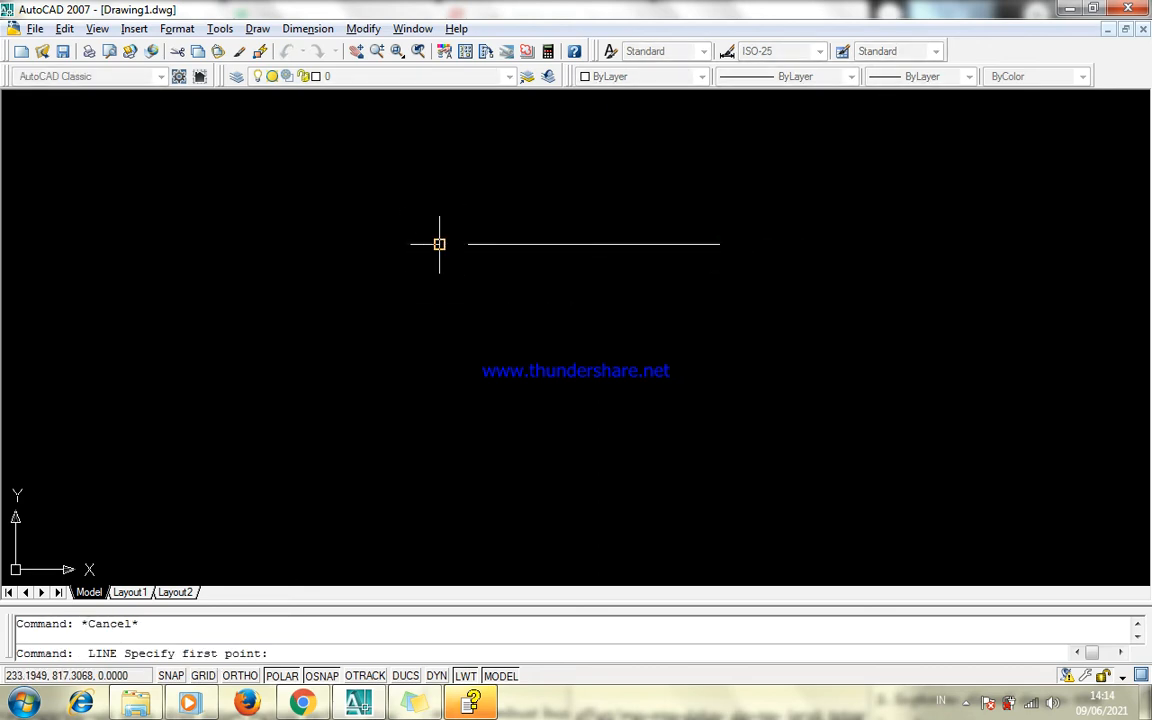
click(366, 676)
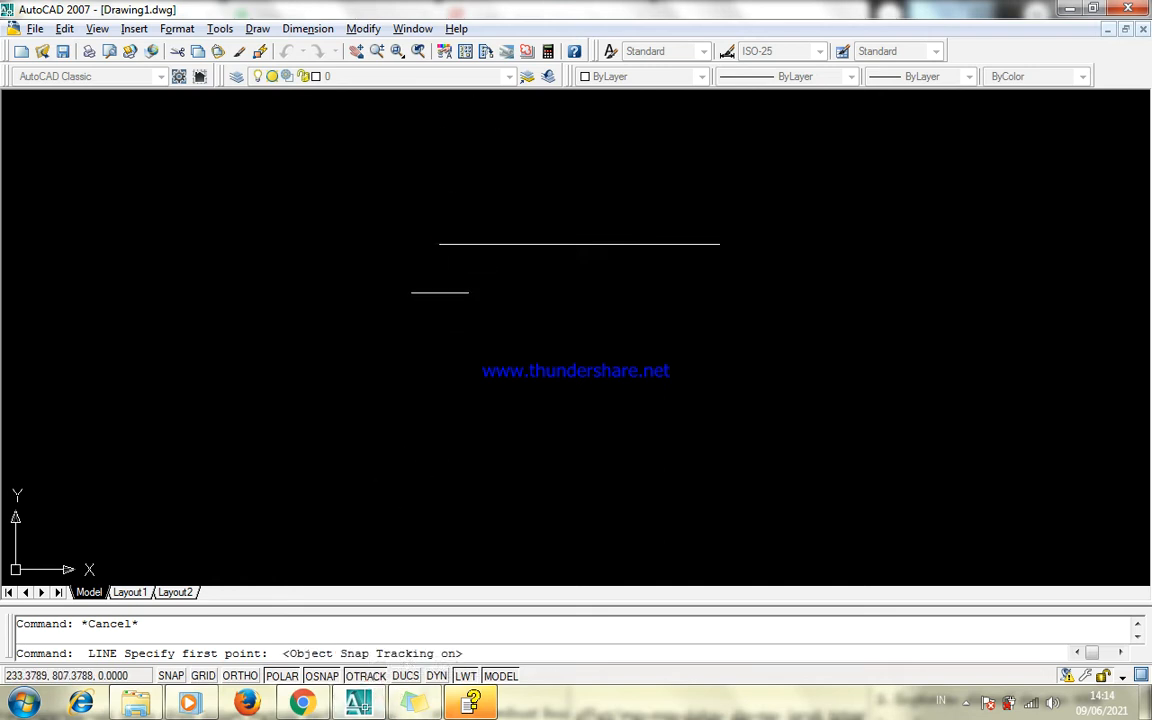
click(437, 375)
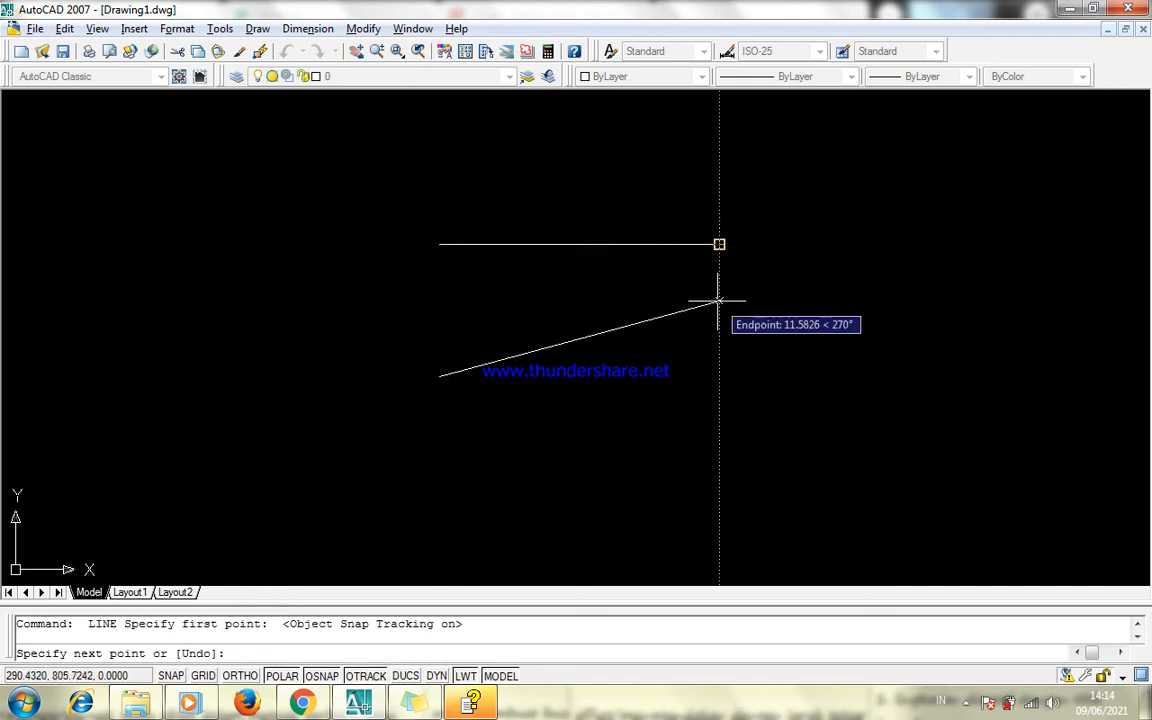
click(719, 376)
key(Escape)
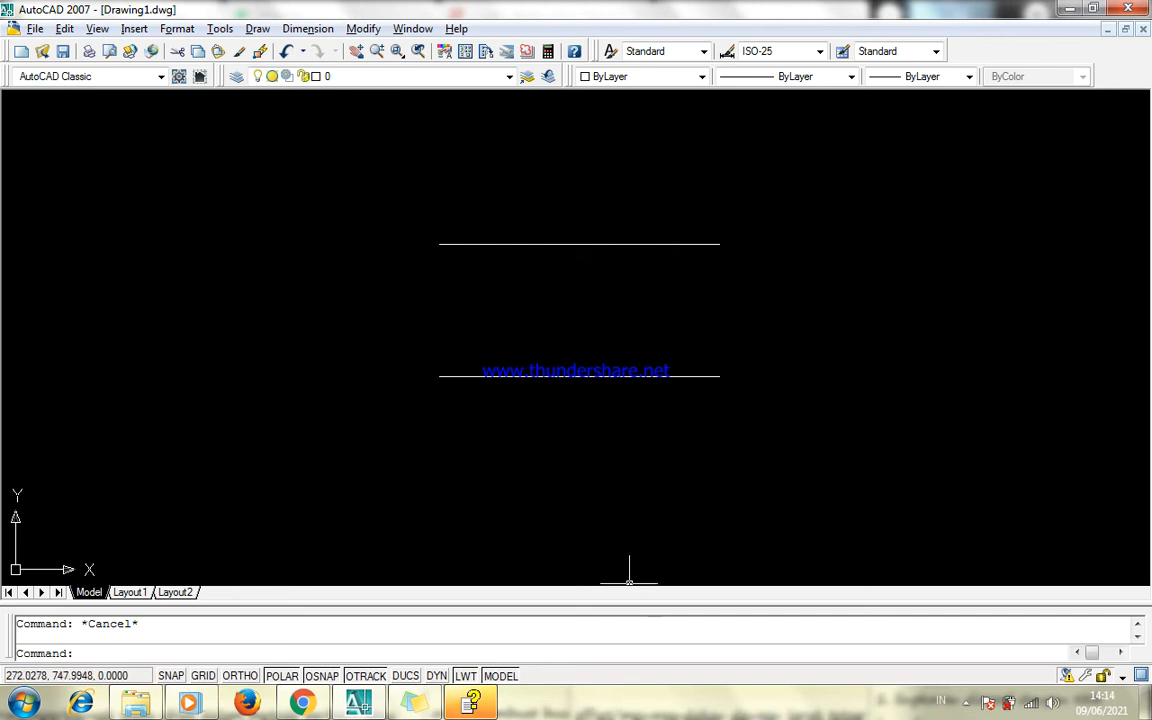
click(422, 698)
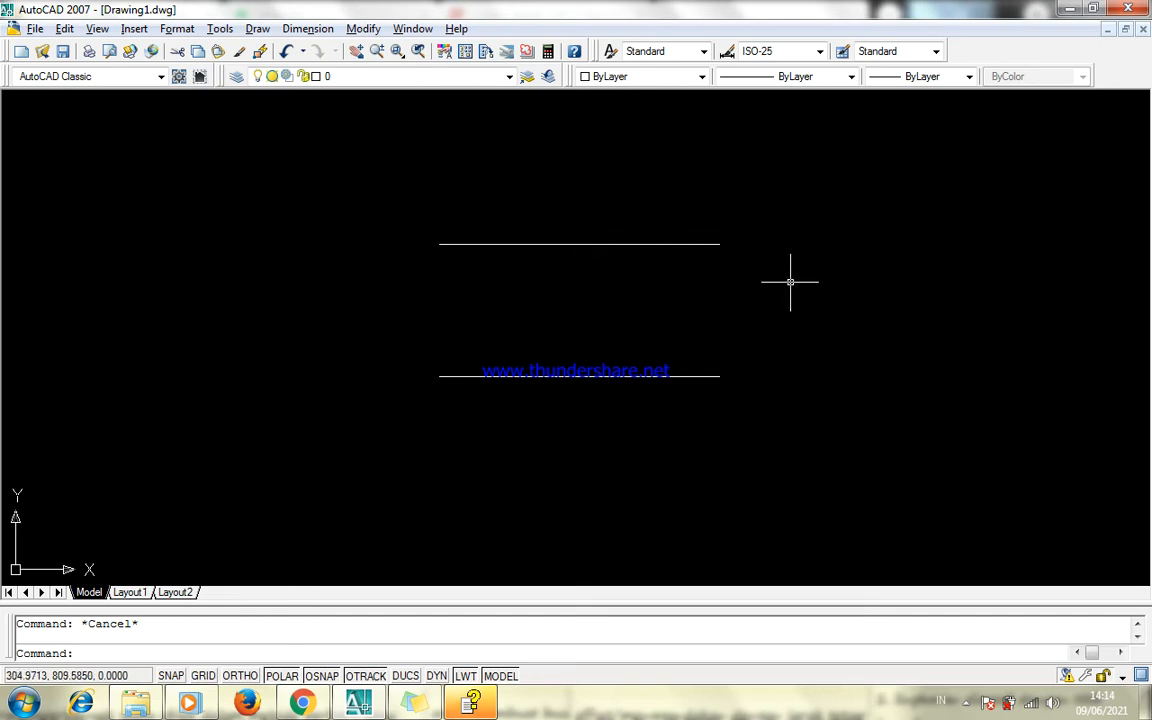
key(Return)
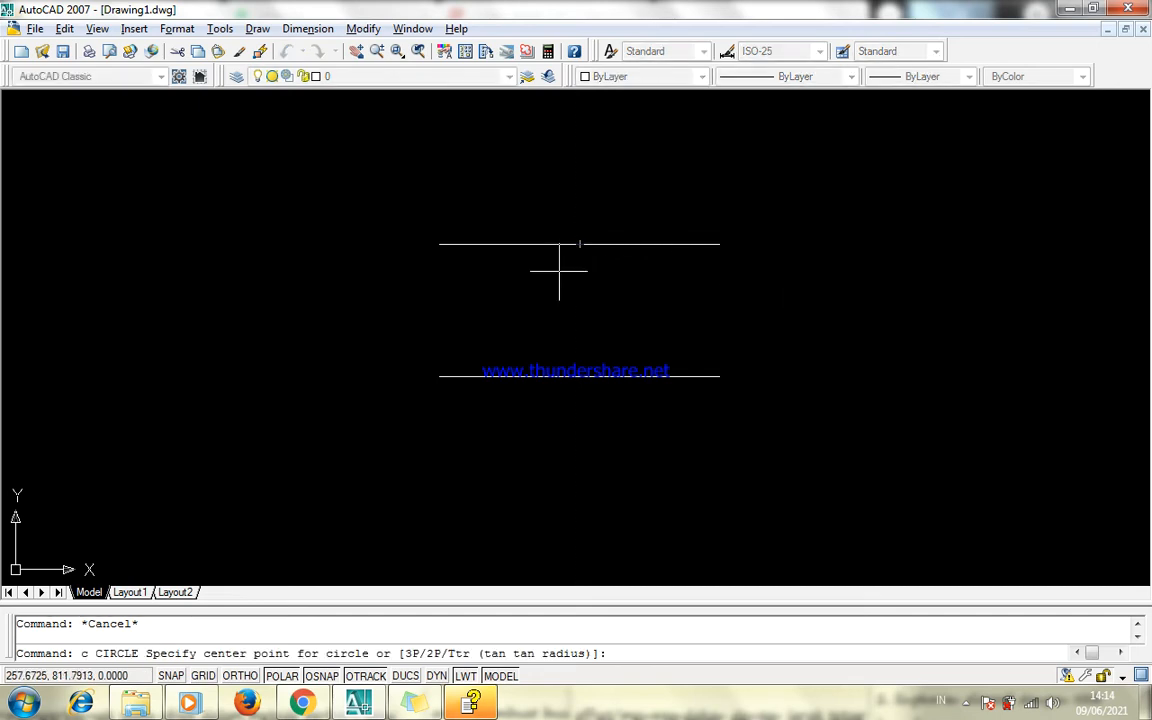
click(579, 244)
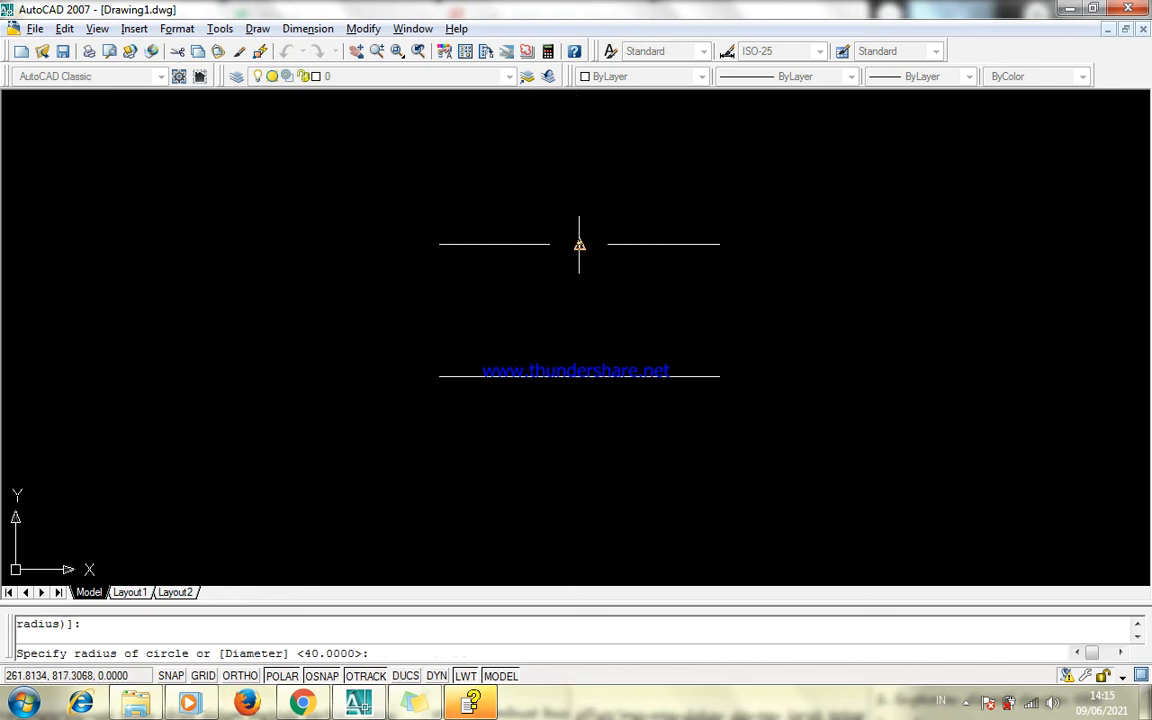
key(Escape)
key(Escape)
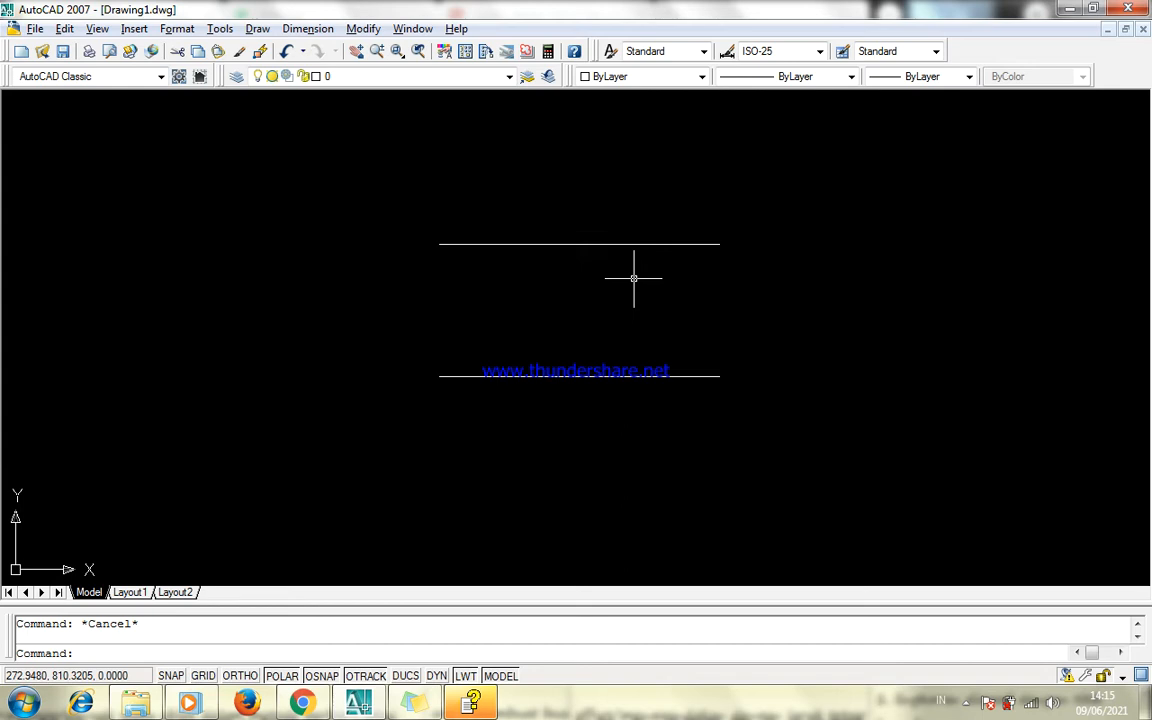
Draw a 2P circle between the two parallel lines, from the upper line's midpoint to the lower line's midpoint.
text(c)
key(Return)
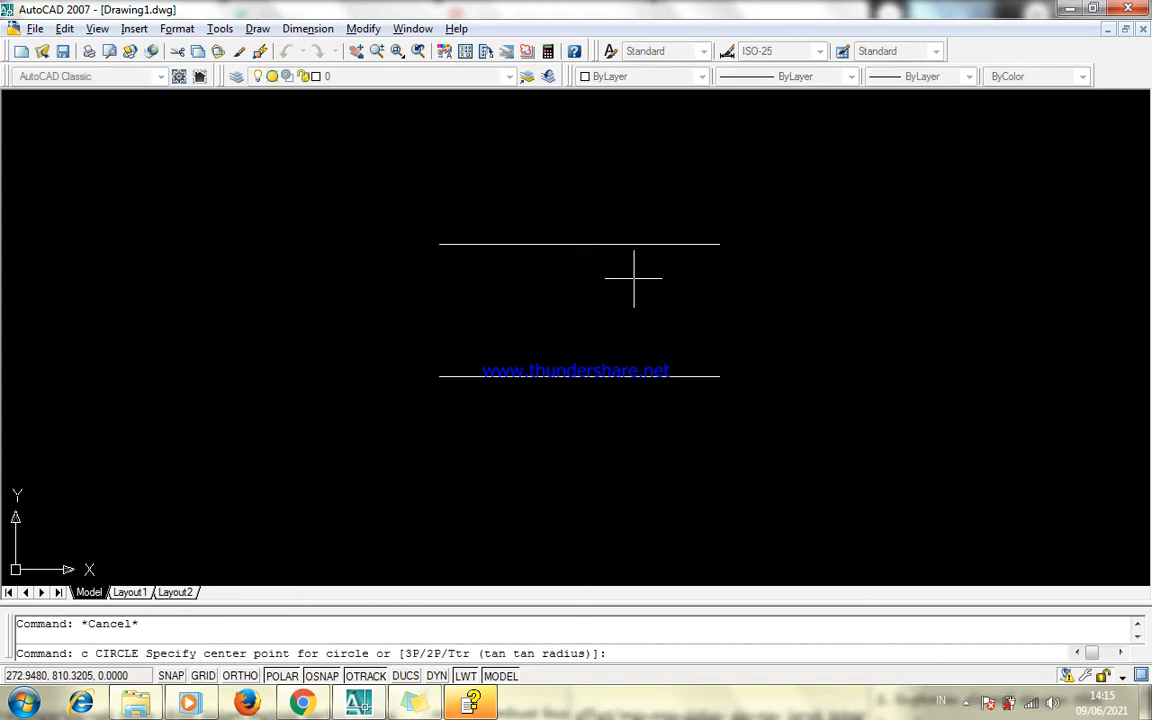
text(2p)
key(Return)
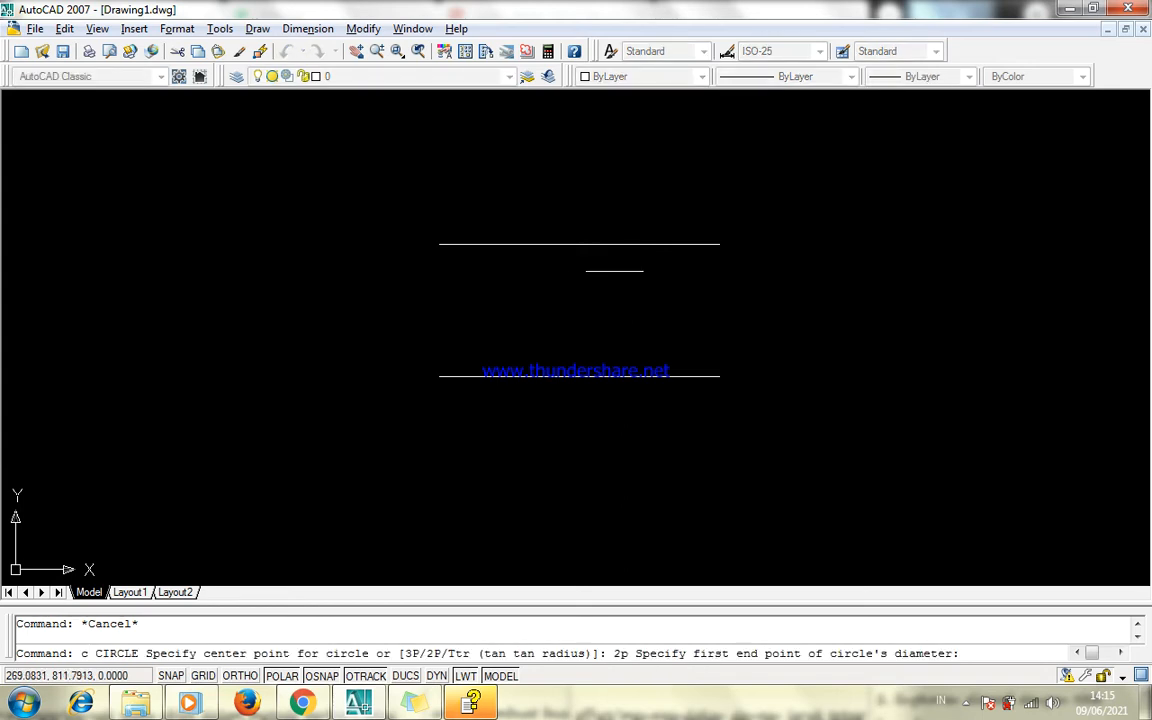
click(579, 244)
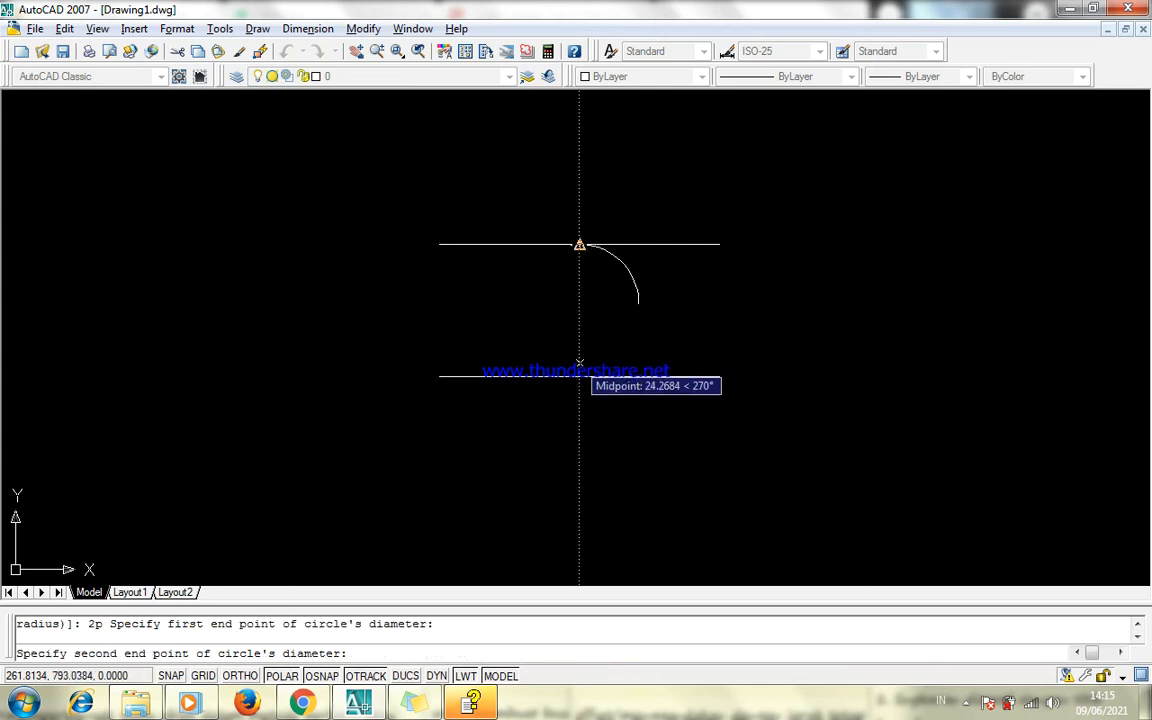
click(579, 377)
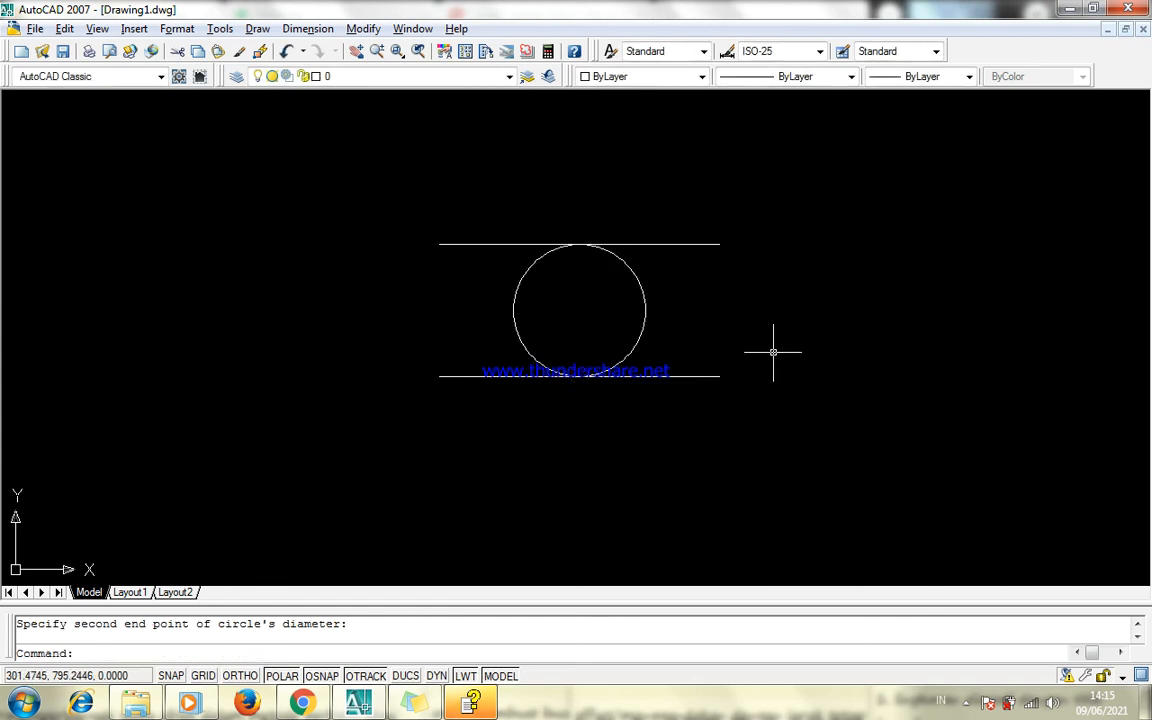
Select the circle between the two parallel lines and erase it.
click(771, 342)
click(581, 309)
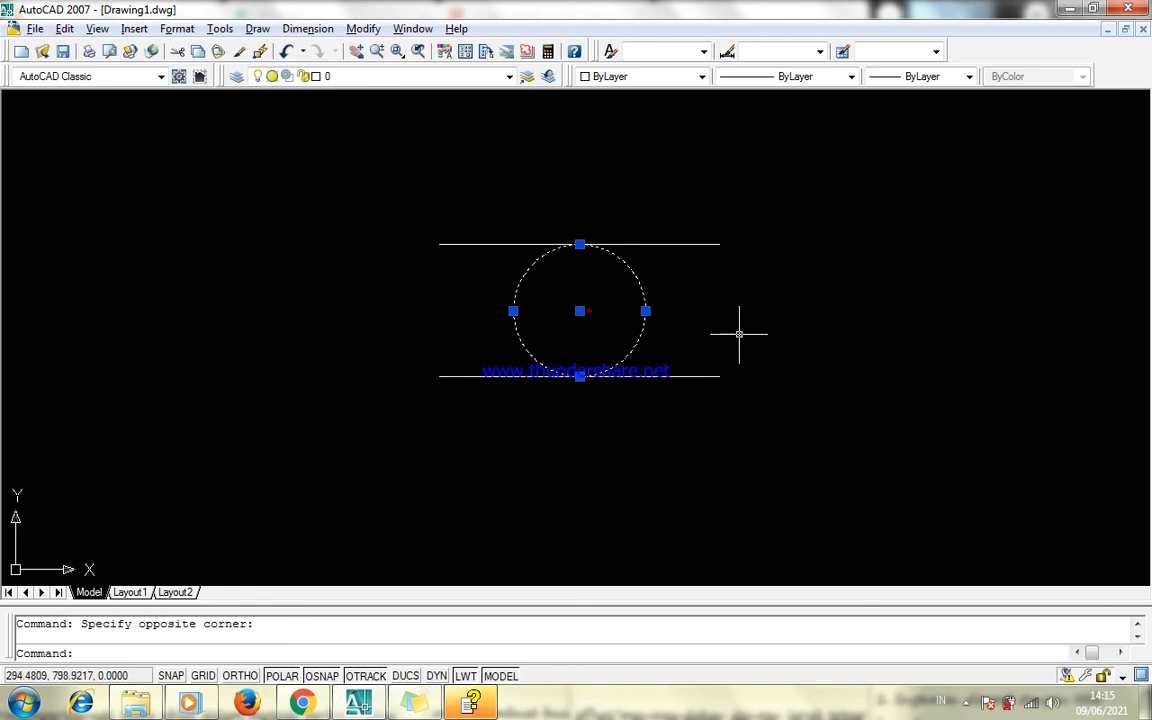
text(e)
key(Return)
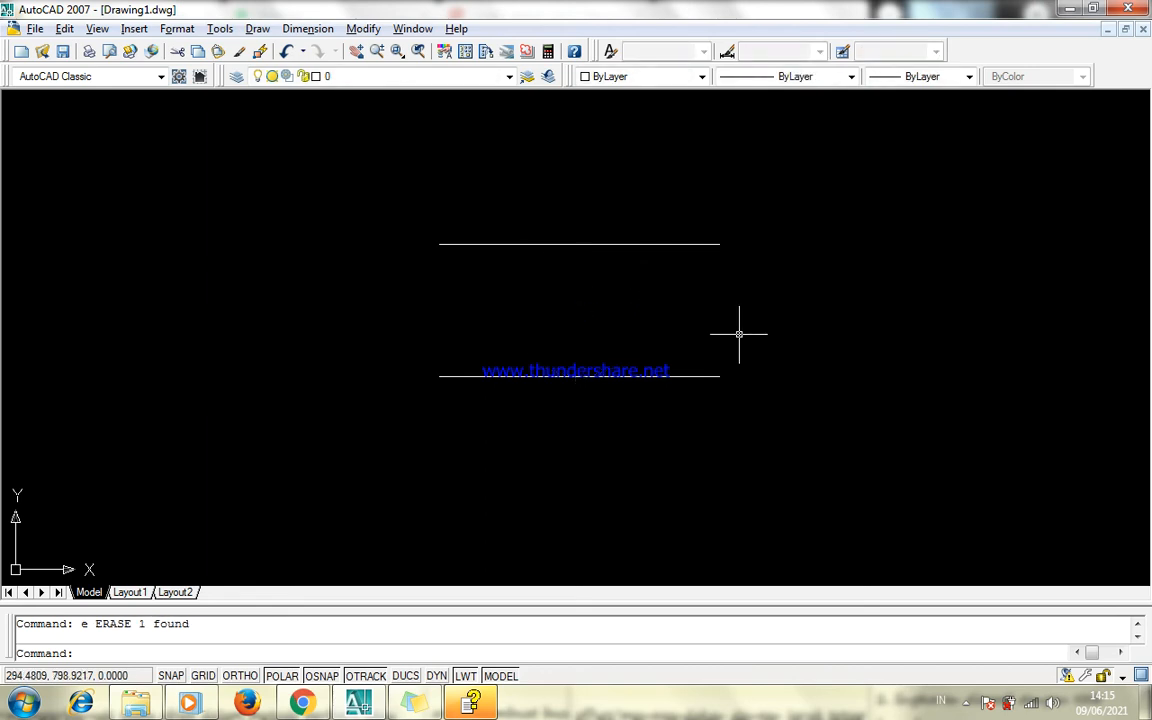
Redraw the circle with the 2P option, using the midpoints of the upper and lower lines as its diameter endpoints.
text(c)
key(Return)
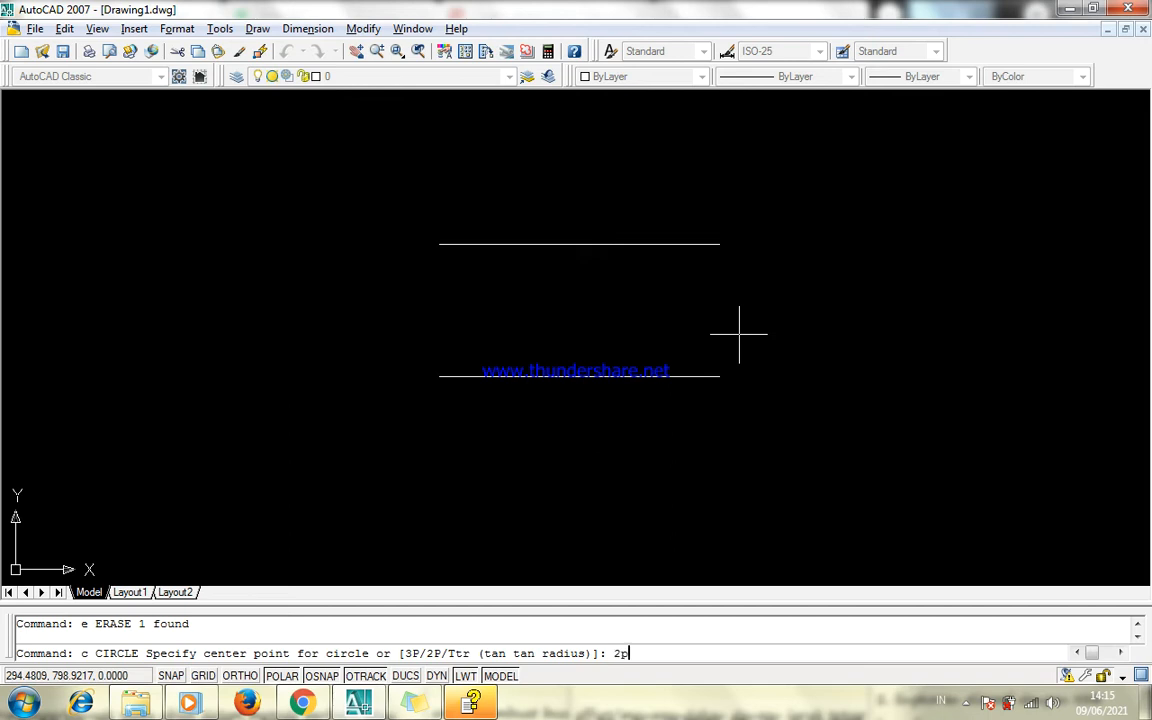
text(2p)
key(Return)
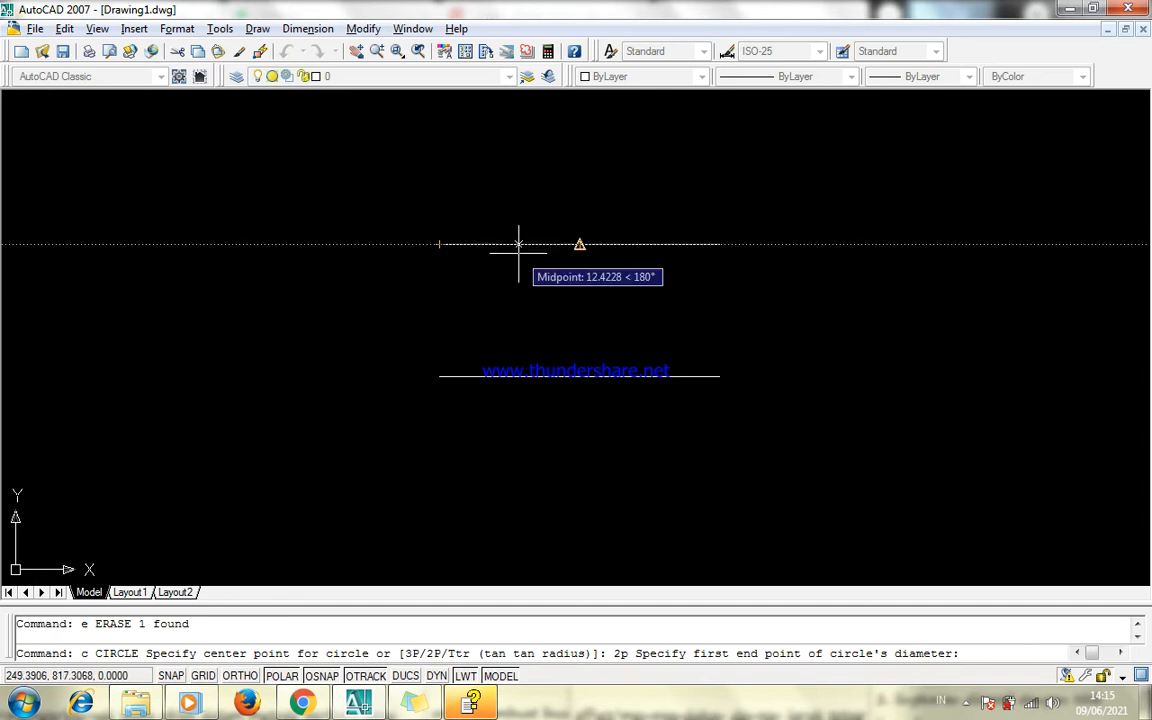
click(579, 244)
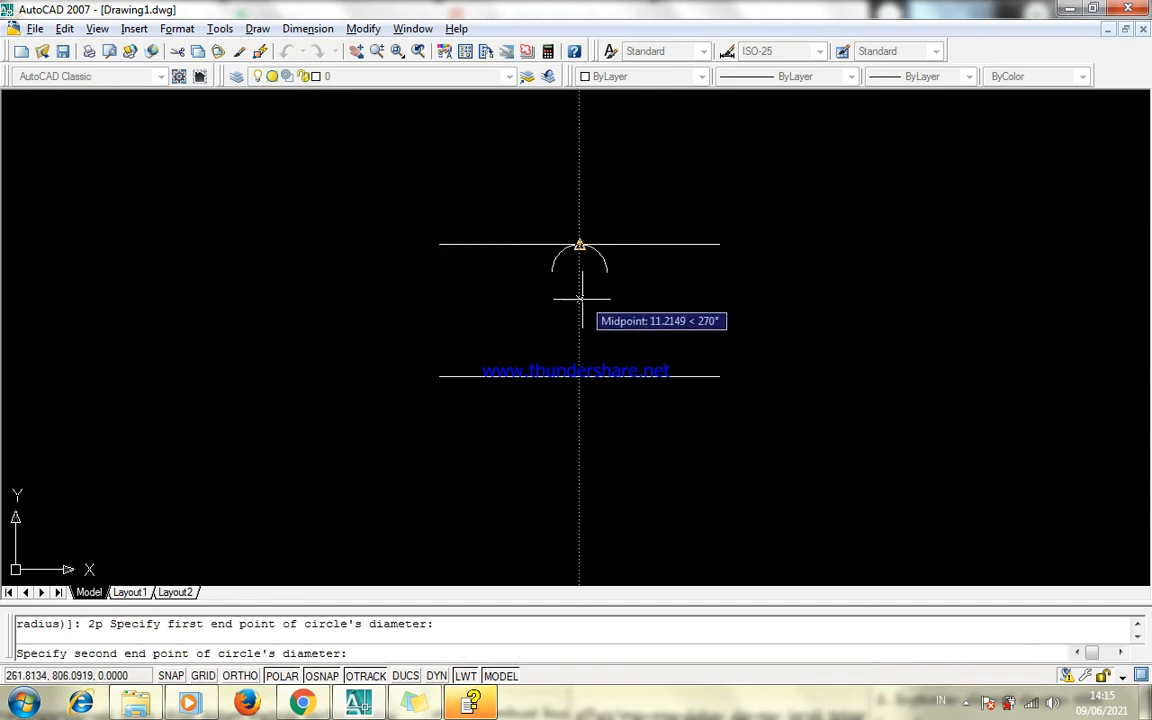
click(579, 376)
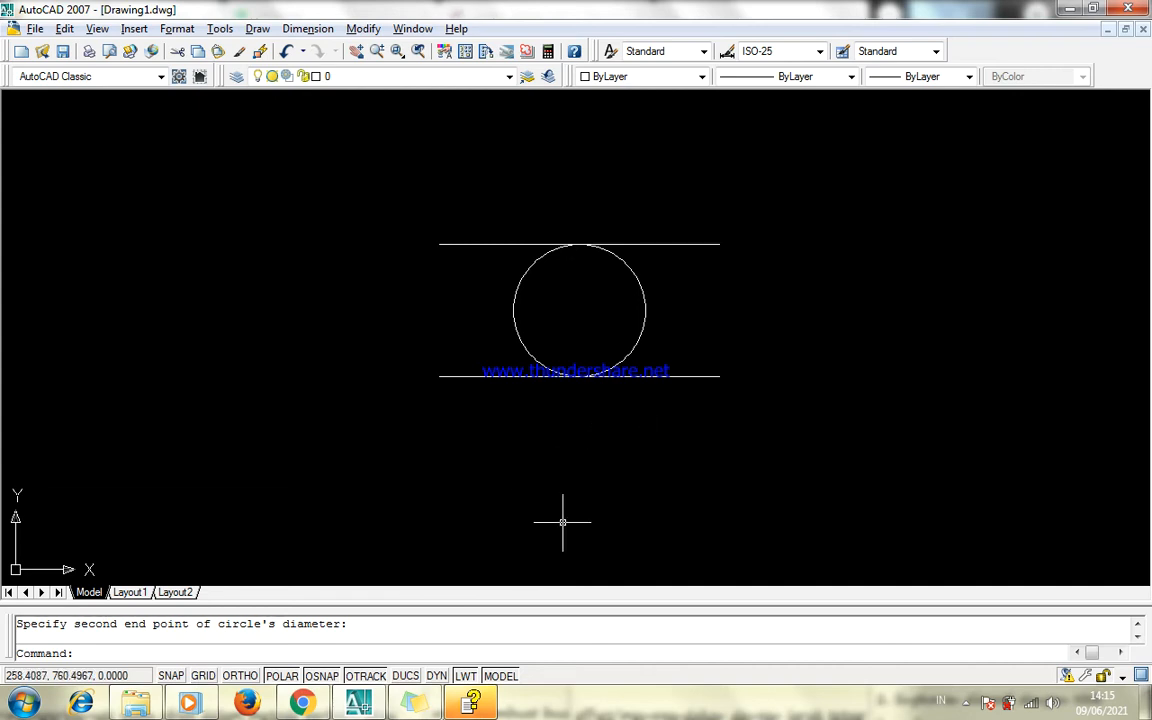
Switch to Sticky Notes to review the circle 3P instructions, and return to AutoCAD.
click(416, 705)
click(848, 427)
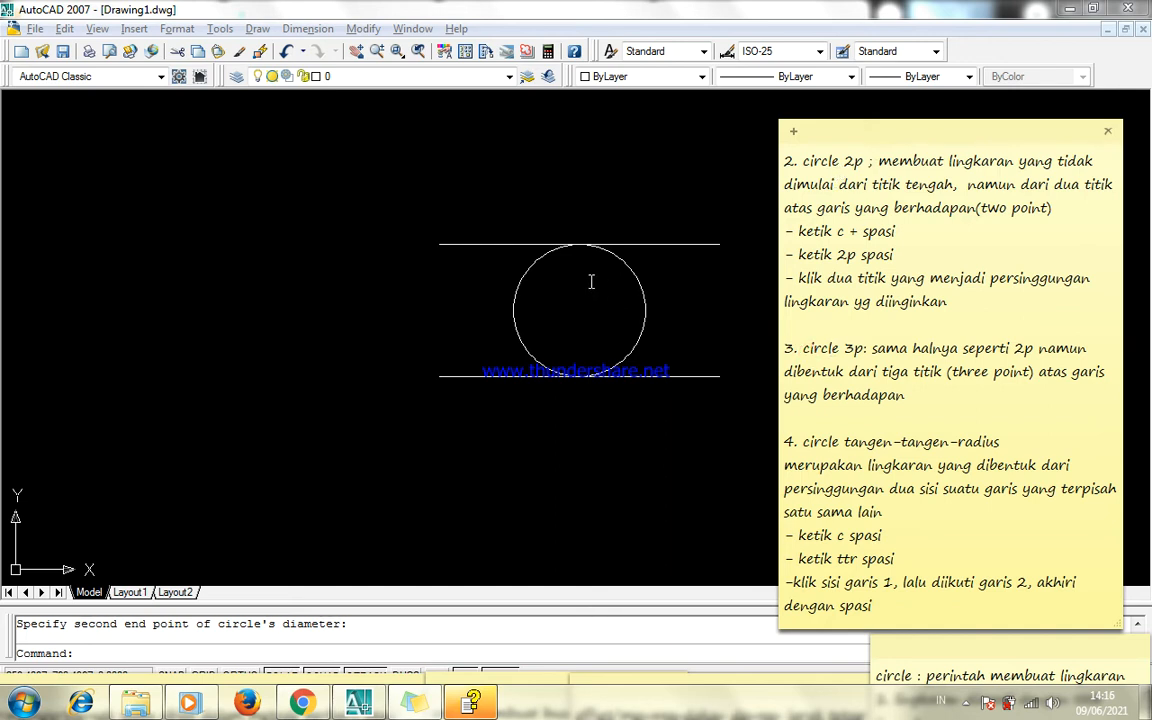
click(670, 335)
Select the circle together with both parallel lines and erase them all.
click(700, 399)
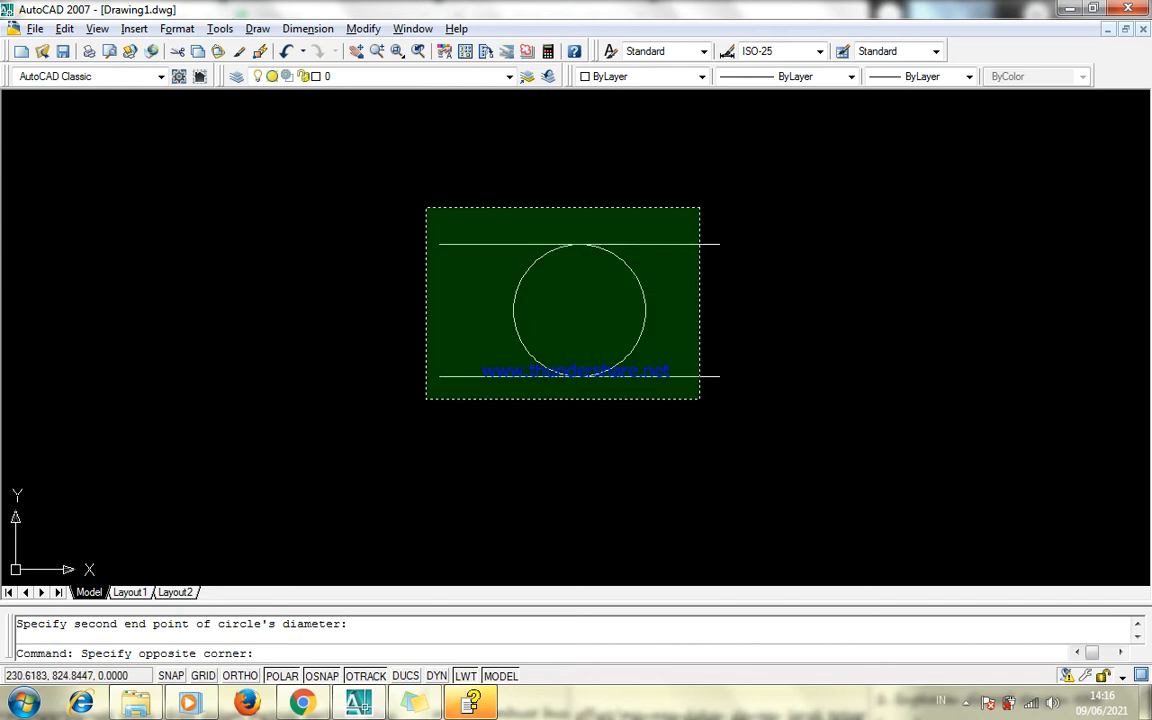
click(427, 207)
text(e)
key(Return)
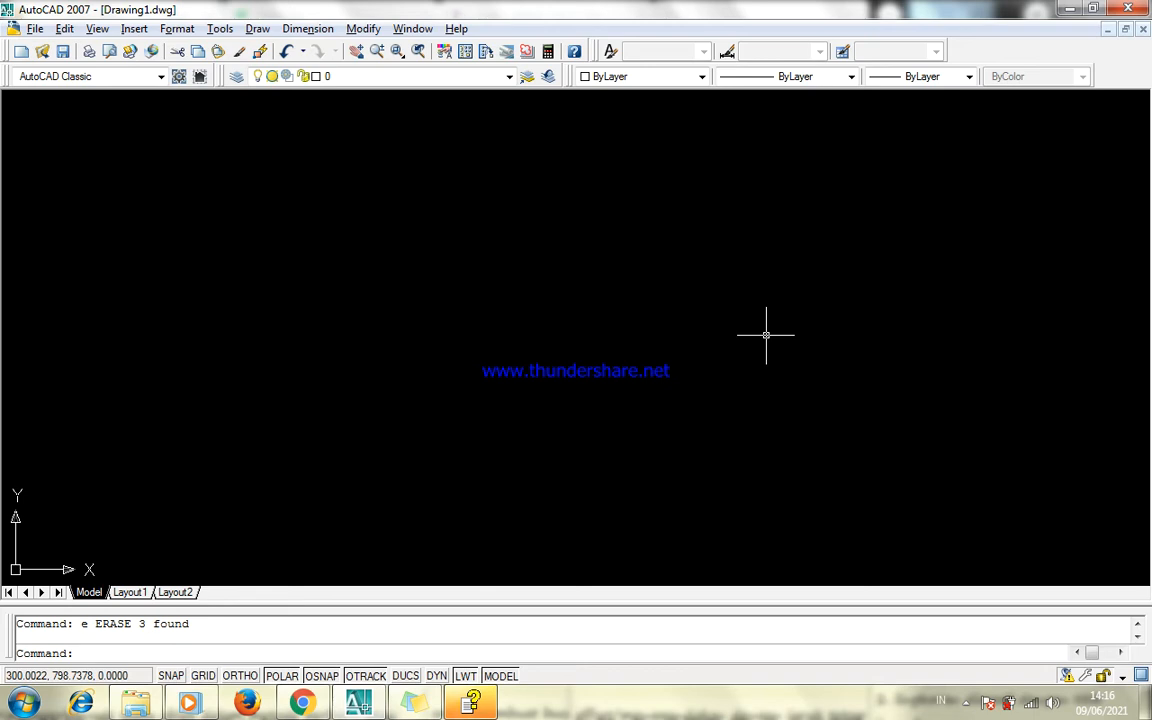
Draw a closed triangle of three lines with its apex at the top and its lower right corner above the lower left one.
text(l)
key(Return)
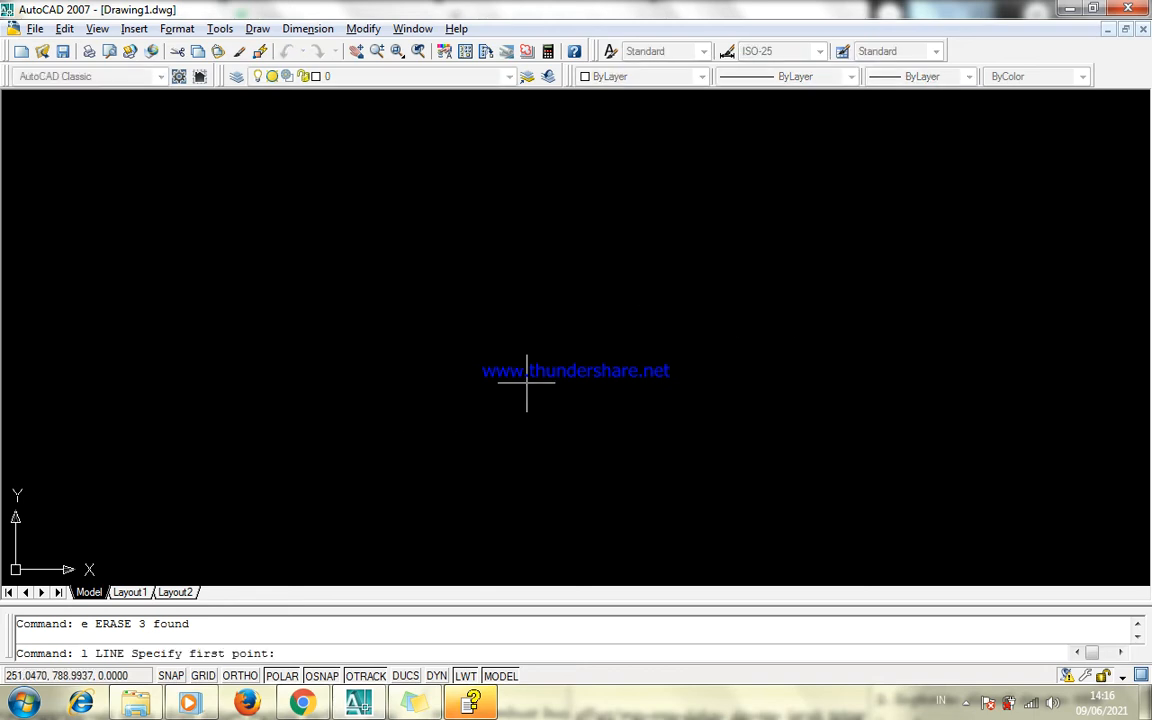
click(398, 480)
click(539, 172)
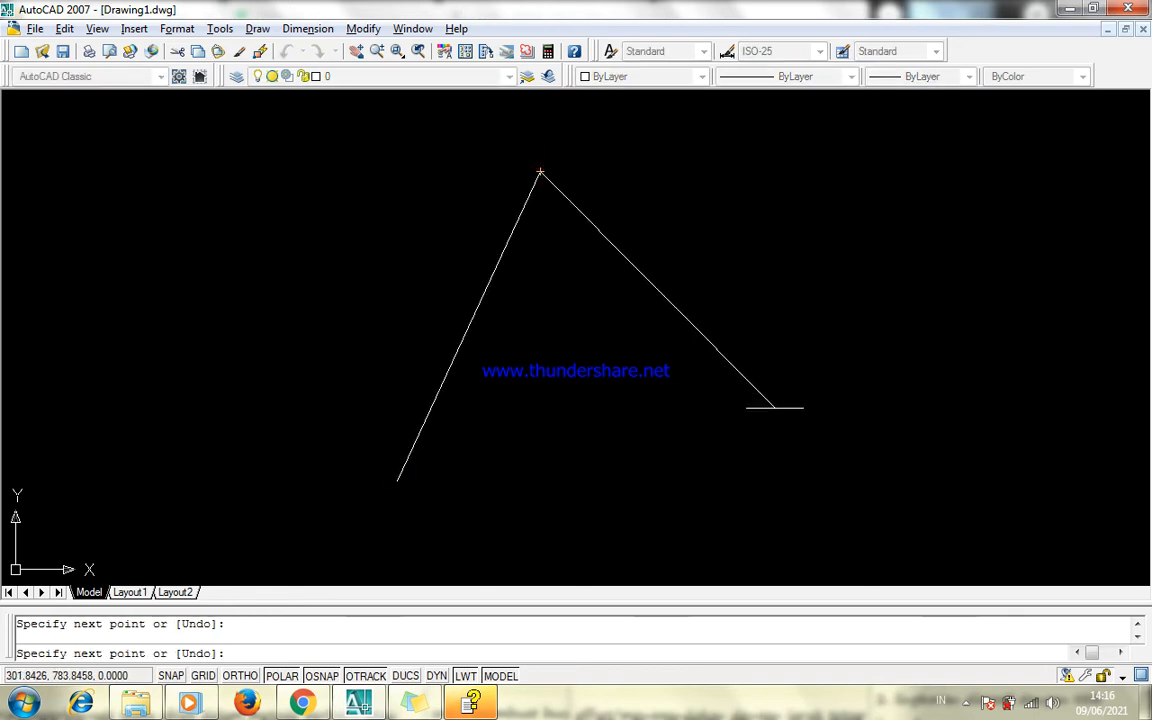
click(775, 410)
click(398, 478)
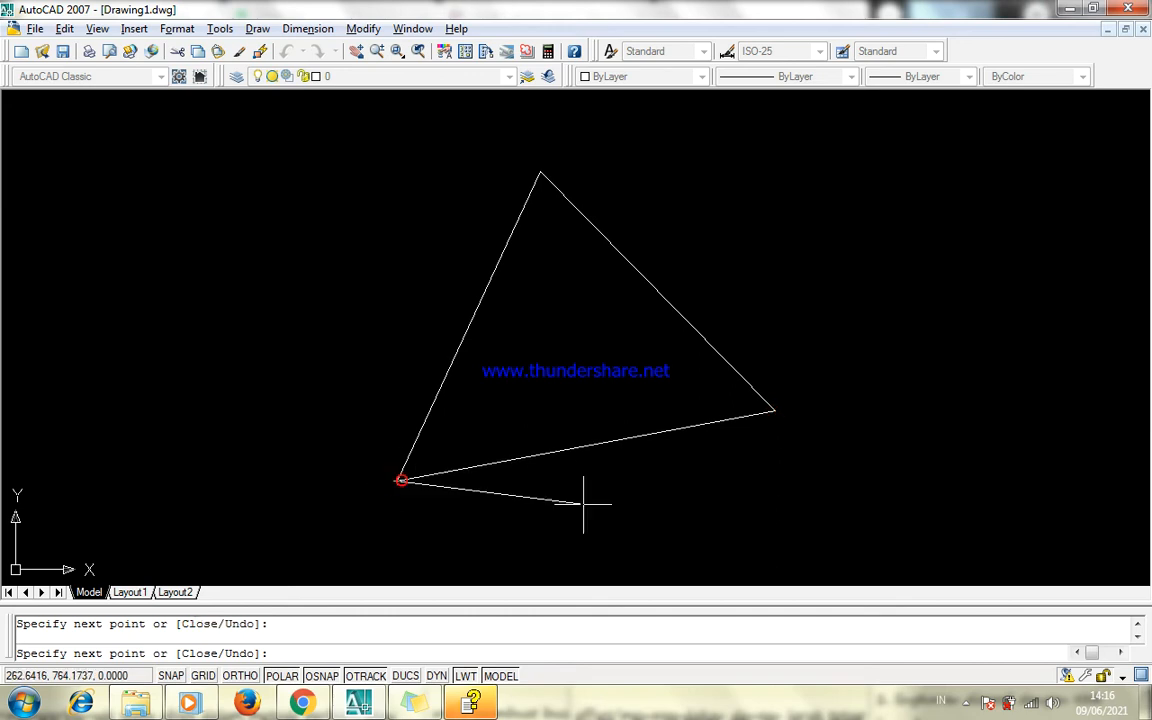
key(Escape)
Try to draw a 3P circle through the midpoints of the triangle's sides, starting with the left side.
text(c)
key(Return)
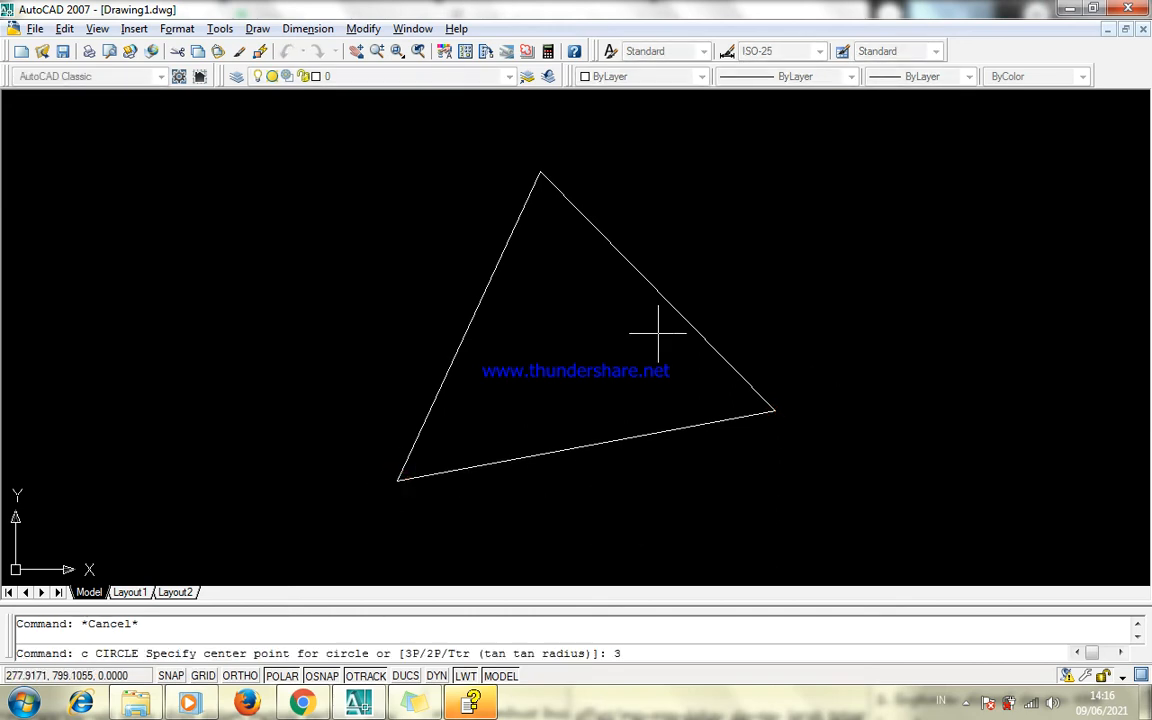
text(3p)
key(Return)
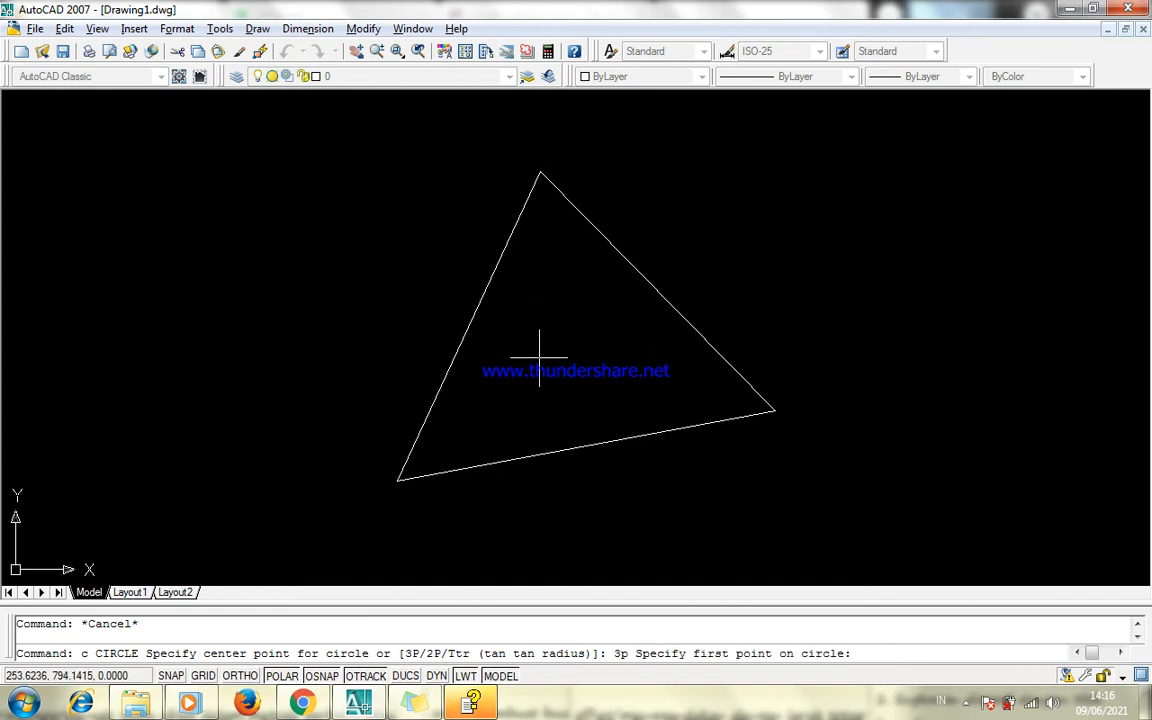
click(468, 326)
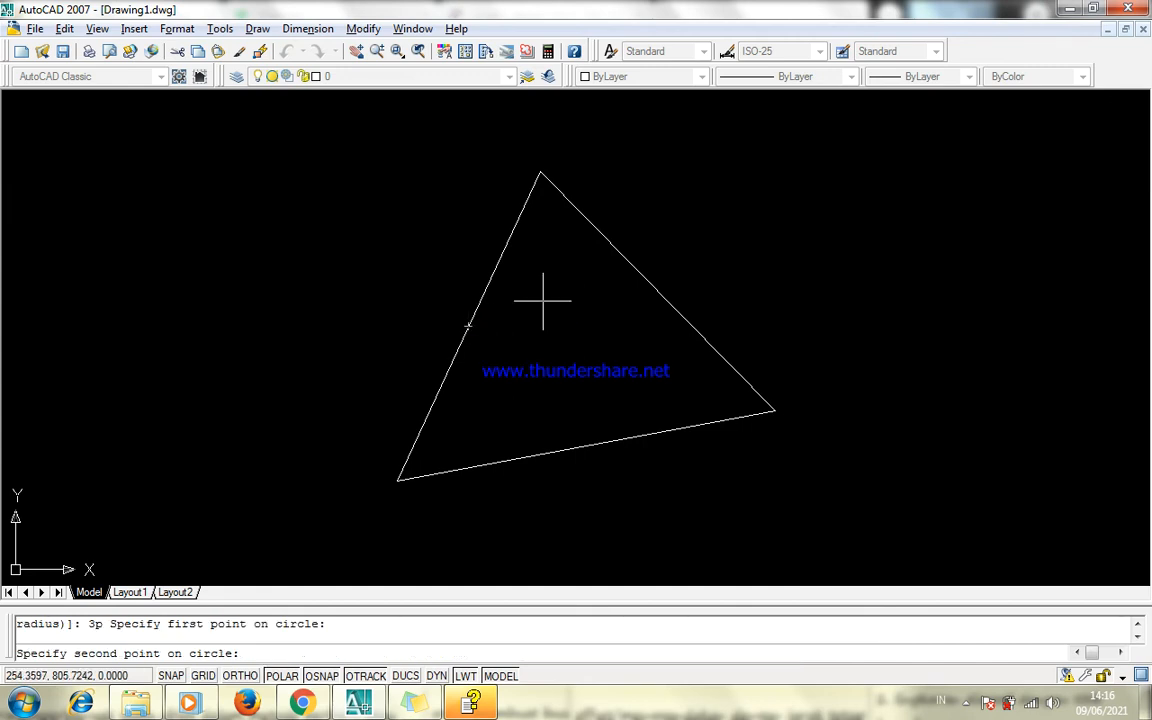
click(470, 328)
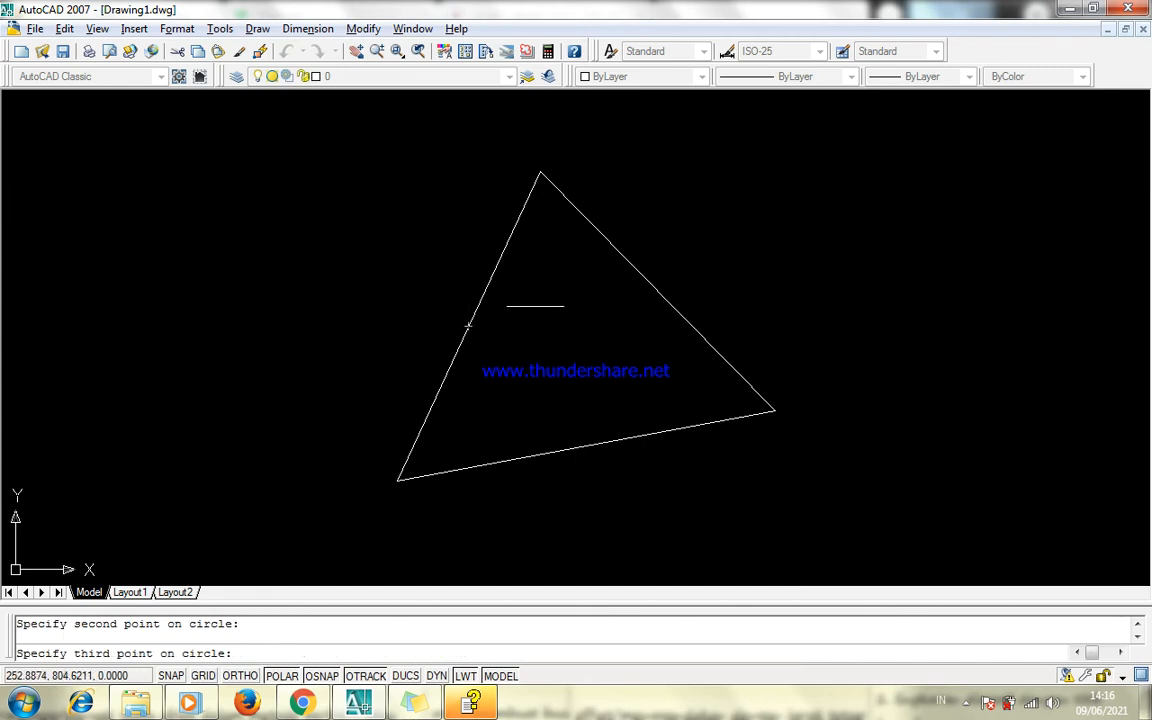
click(656, 292)
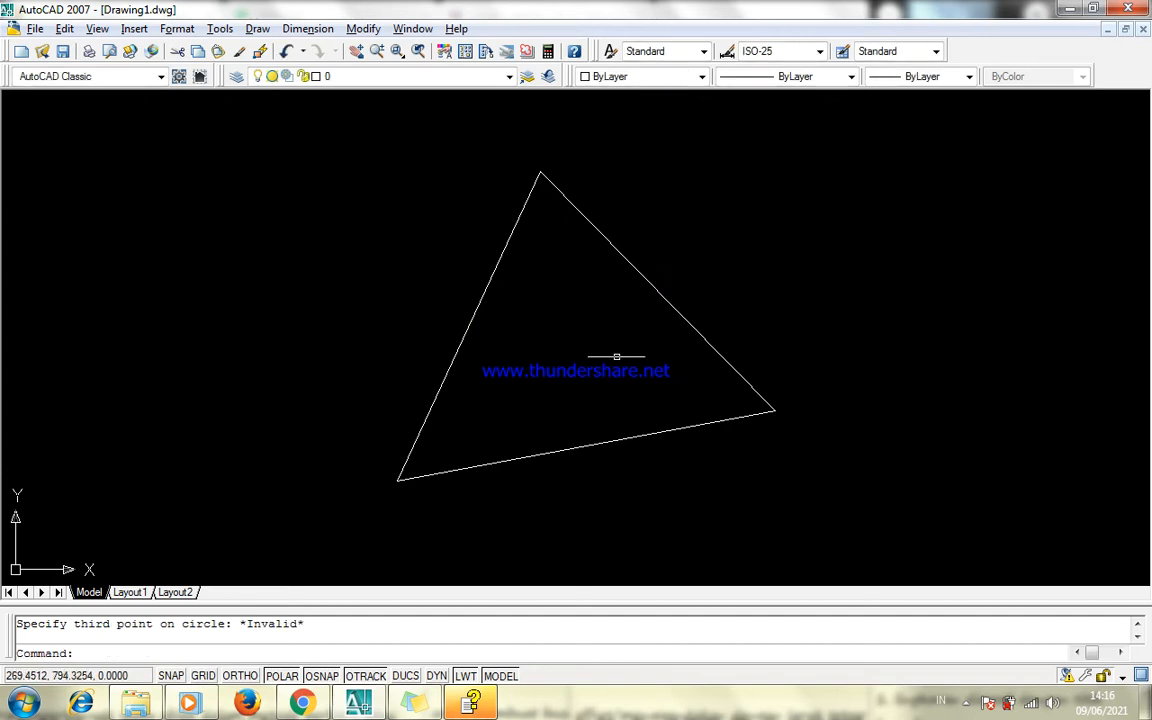
key(Escape)
key(Return)
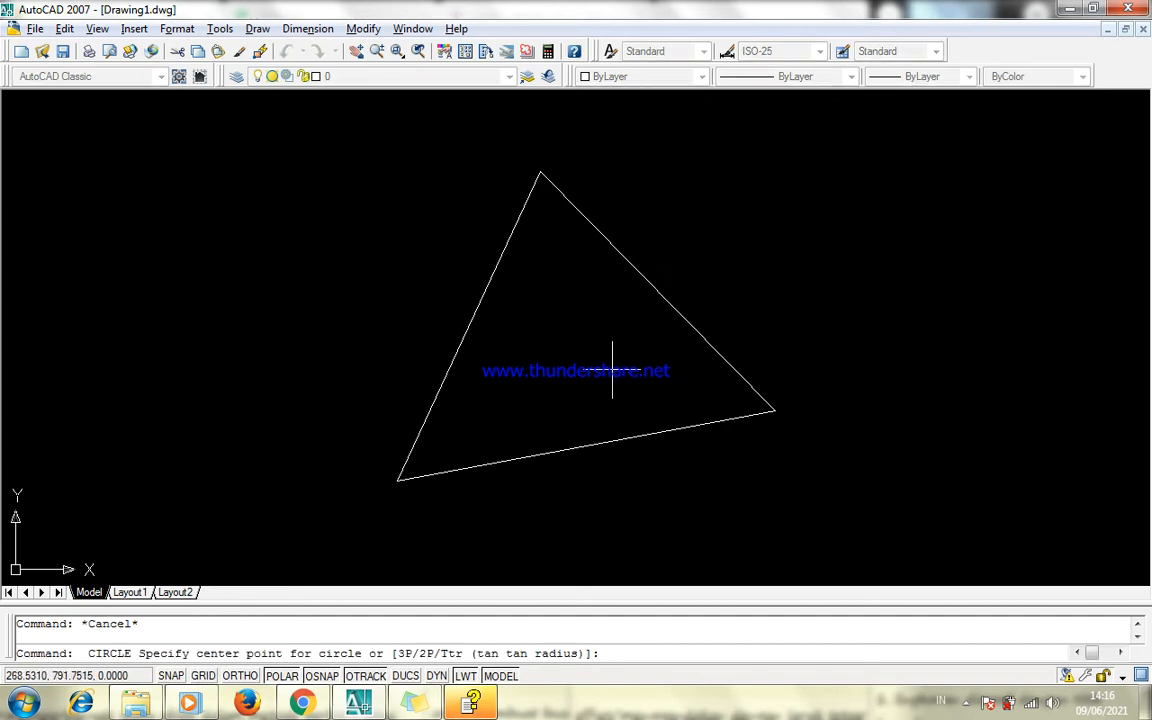
key(Escape)
Draw a circle with the 3P option through the midpoints of the triangle's left, upper right and lower sides.
text(c)
key(Return)
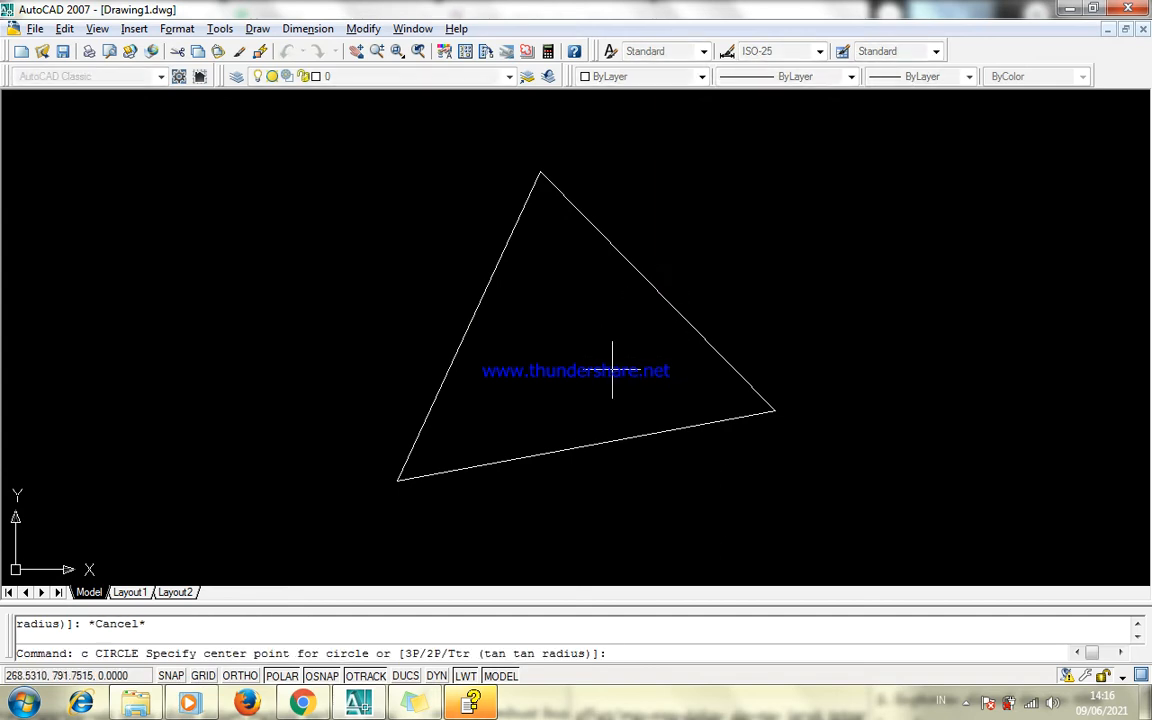
text(3p)
key(Return)
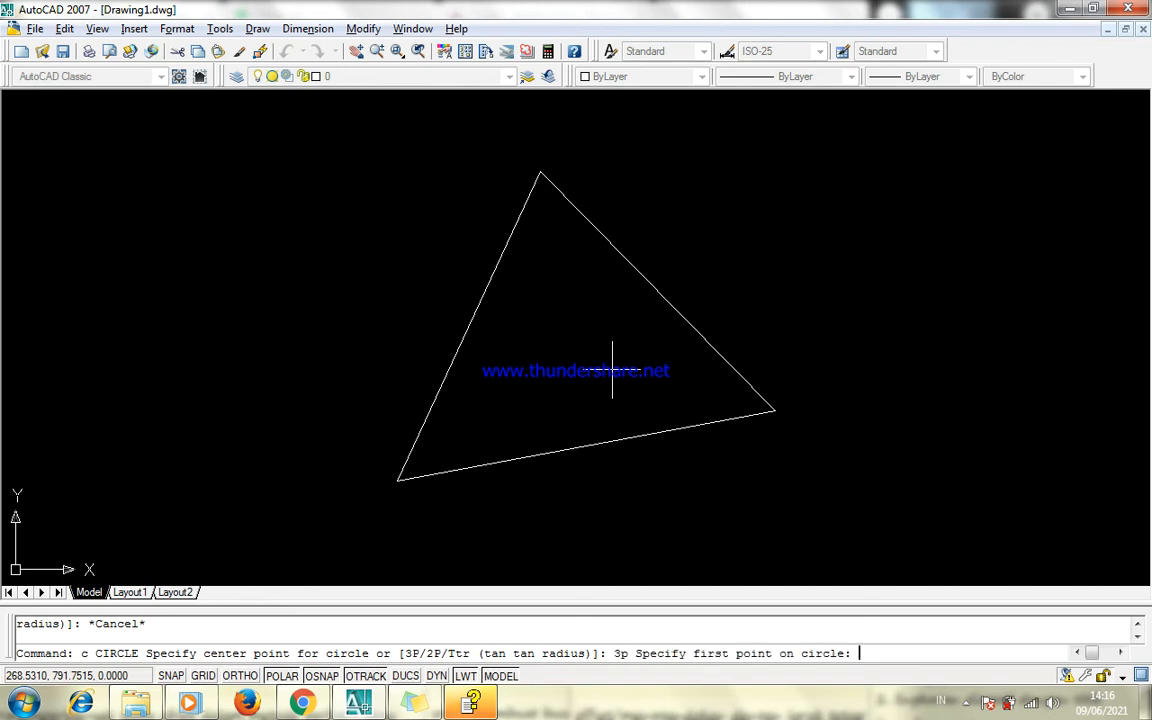
click(468, 326)
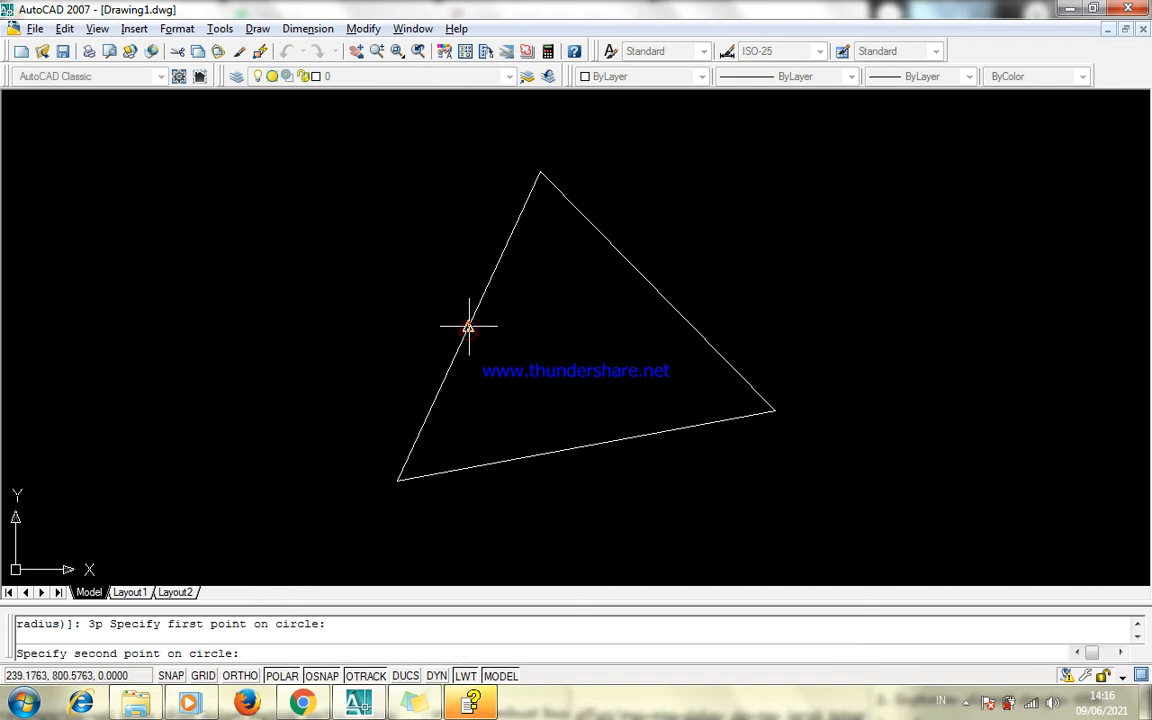
click(656, 292)
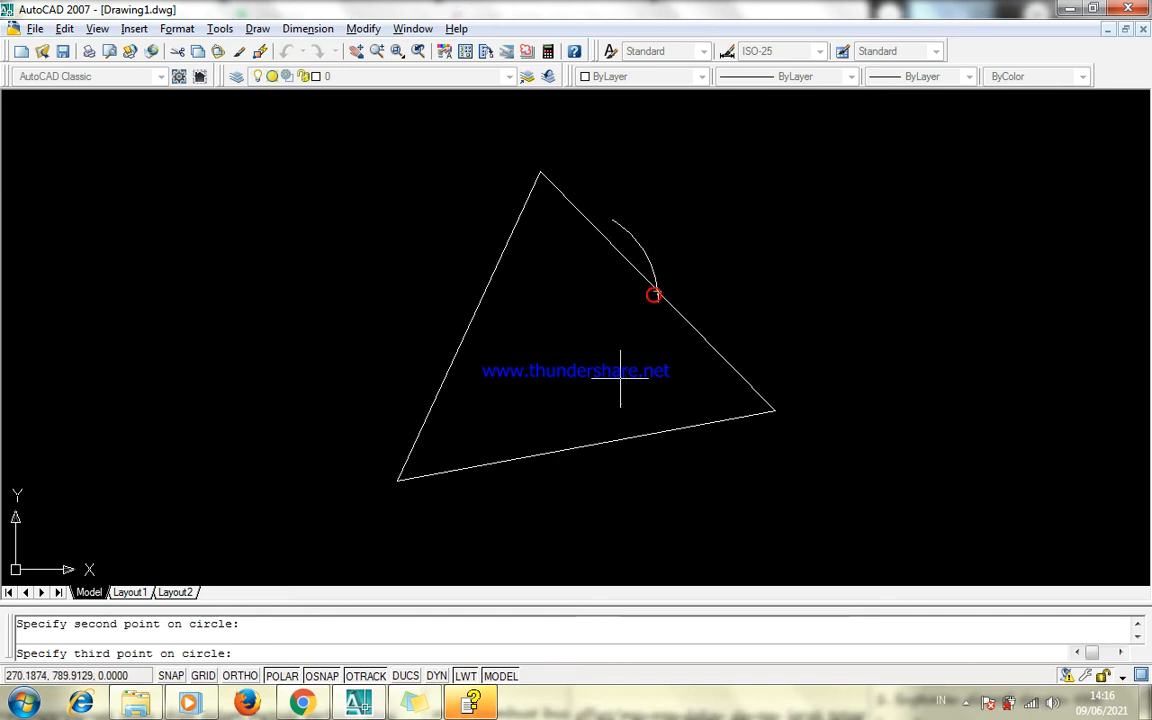
click(588, 446)
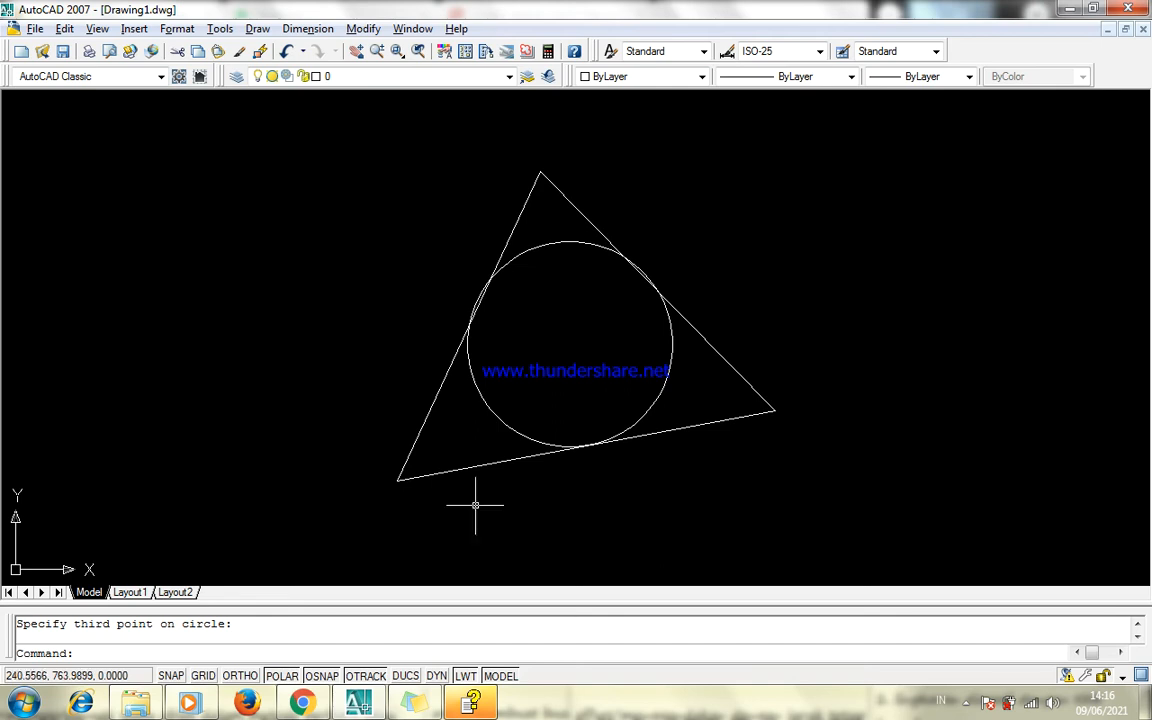
Draw a second 3P circle around the triangle through its lower left corner, apex and lower right corner.
text(c)
key(Return)
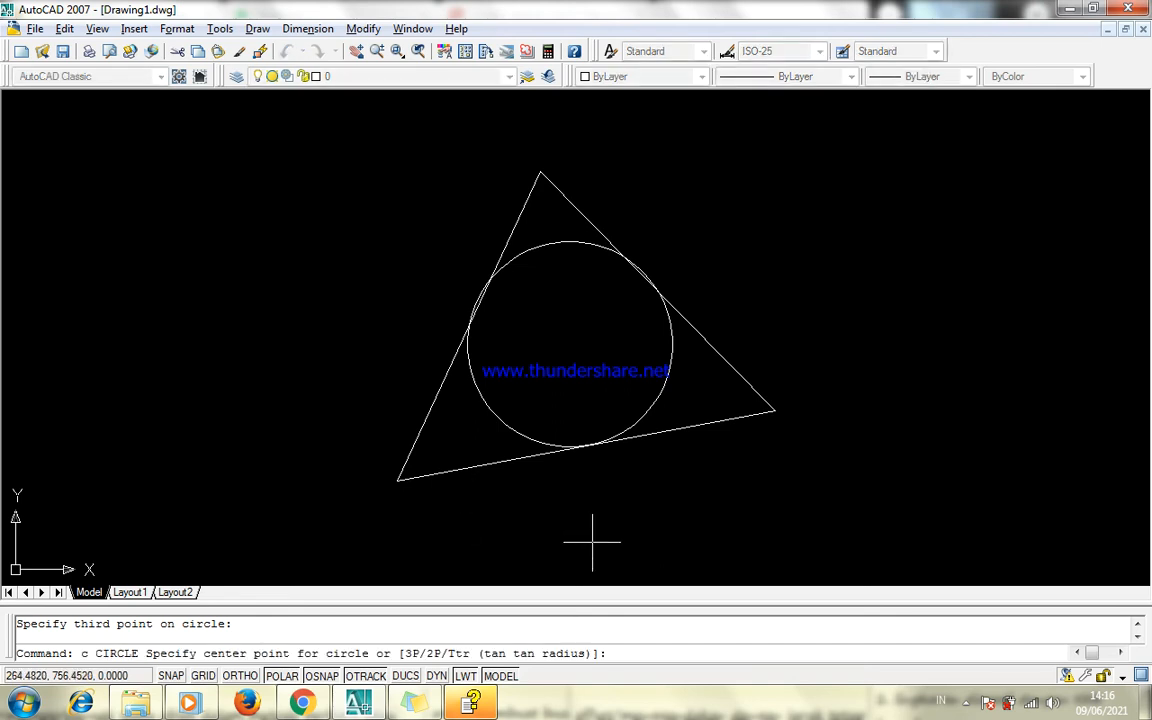
text(3p)
key(Return)
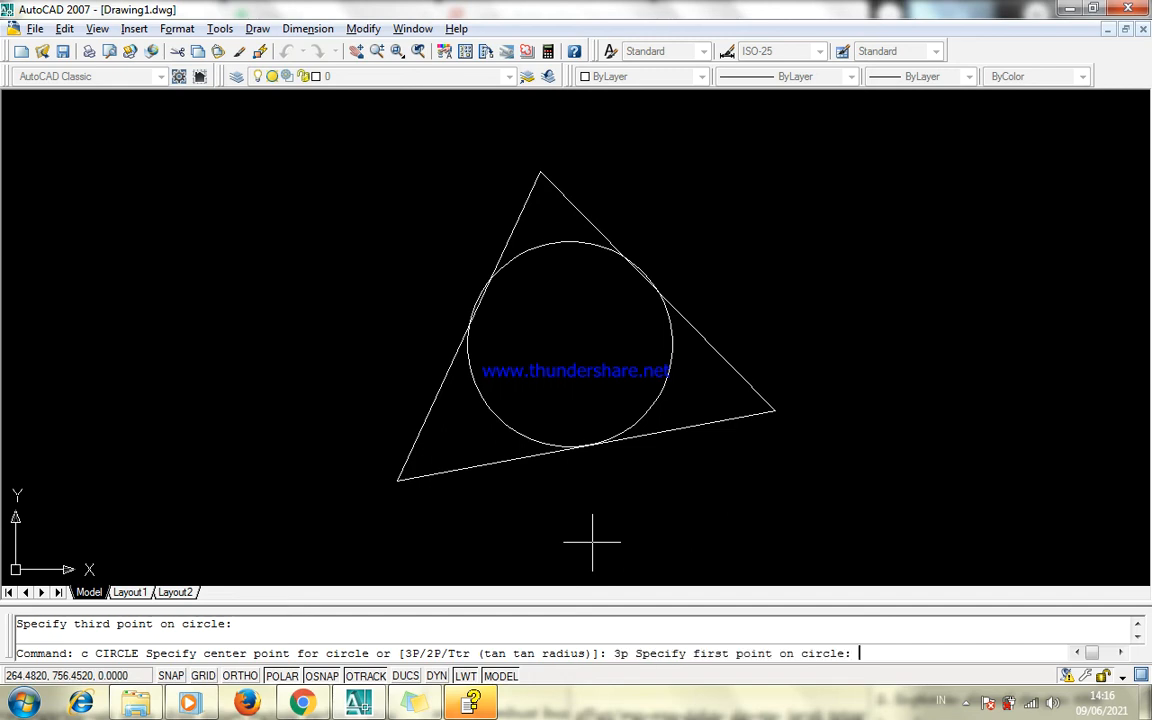
click(397, 480)
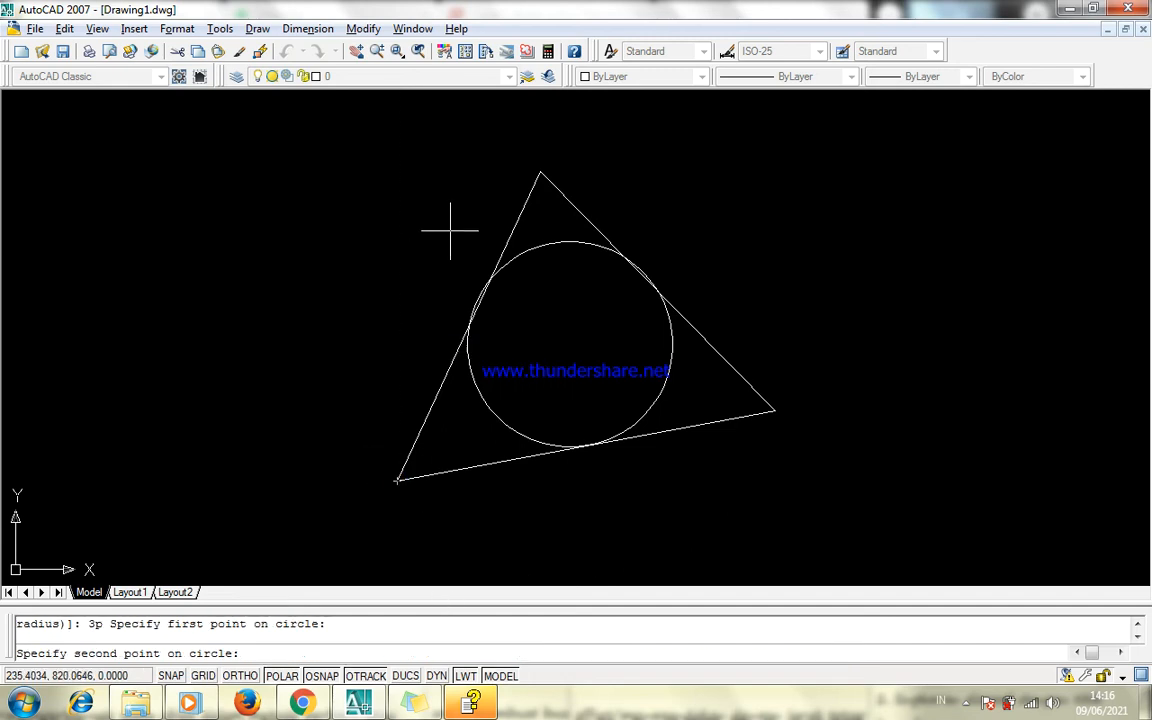
click(540, 171)
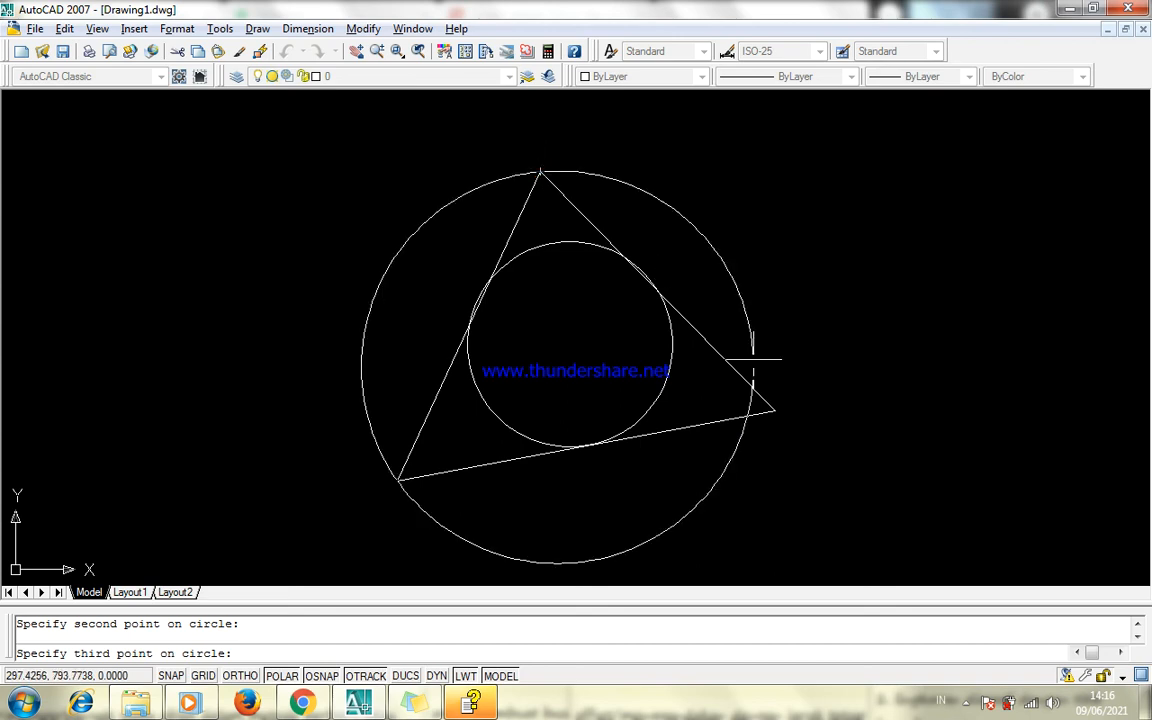
click(773, 410)
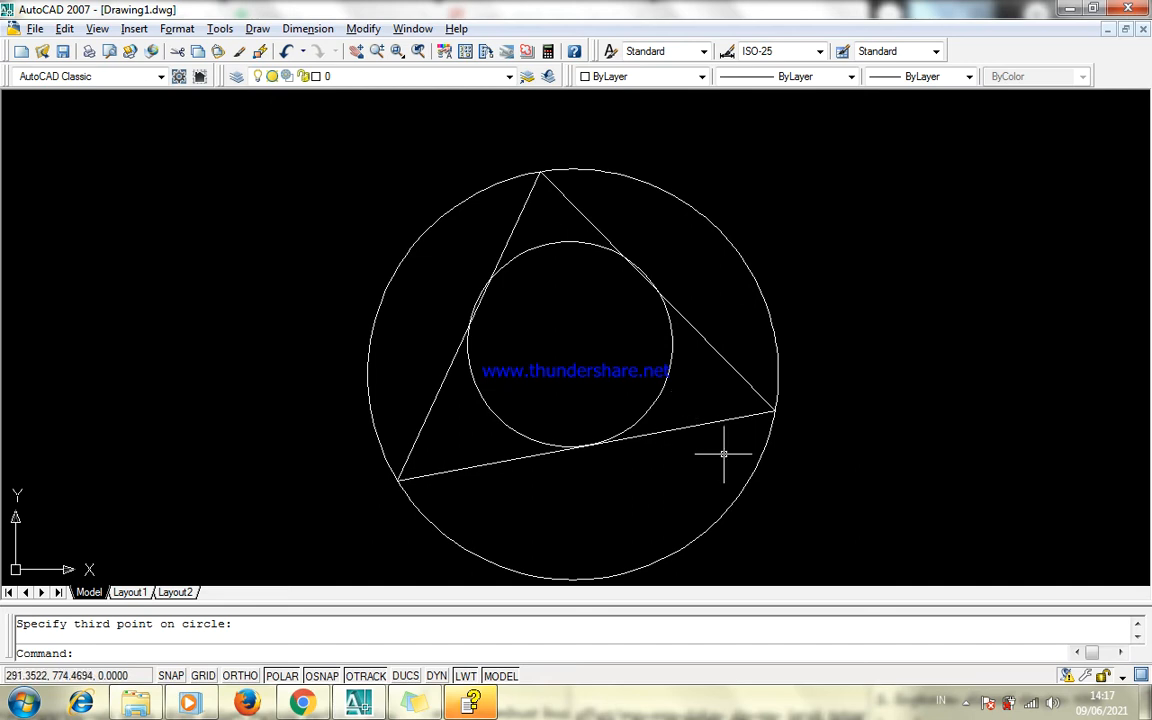
Erase both circles together with the triangle's upper right and lower sides, keeping only its left side.
click(843, 481)
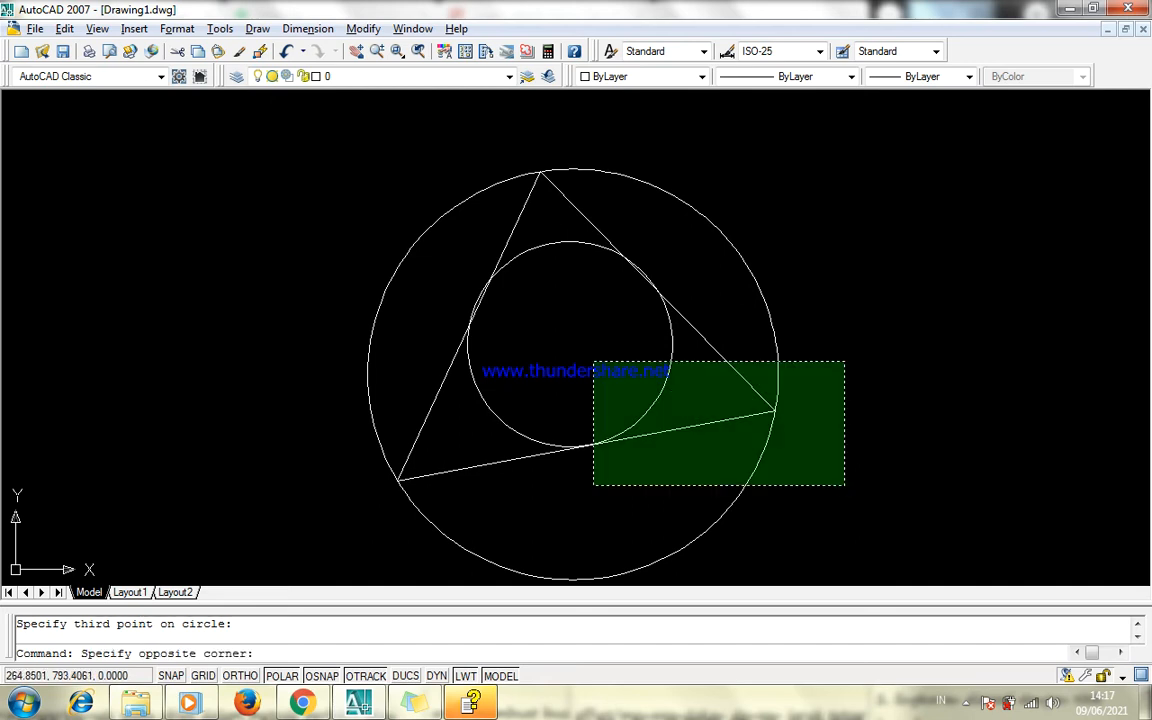
click(594, 362)
text(e)
key(Return)
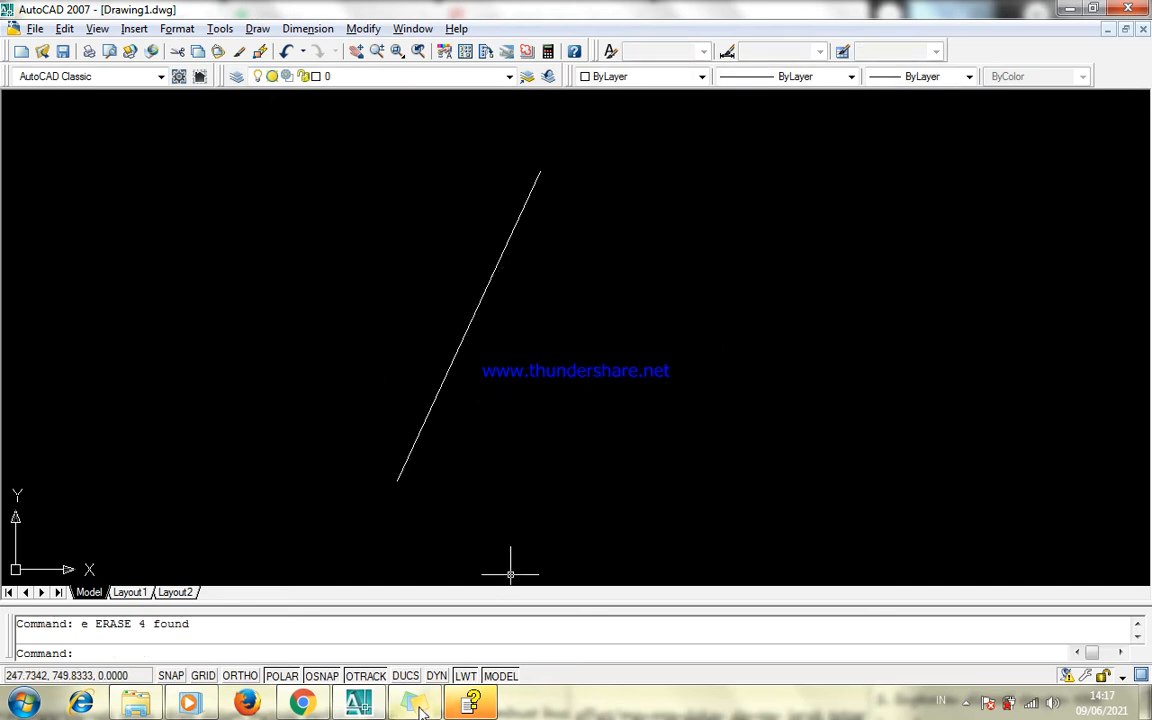
Switch to Sticky Notes, move the note higher to read the circle tangent-tangent-radius instructions, and return to AutoCAD.
click(414, 703)
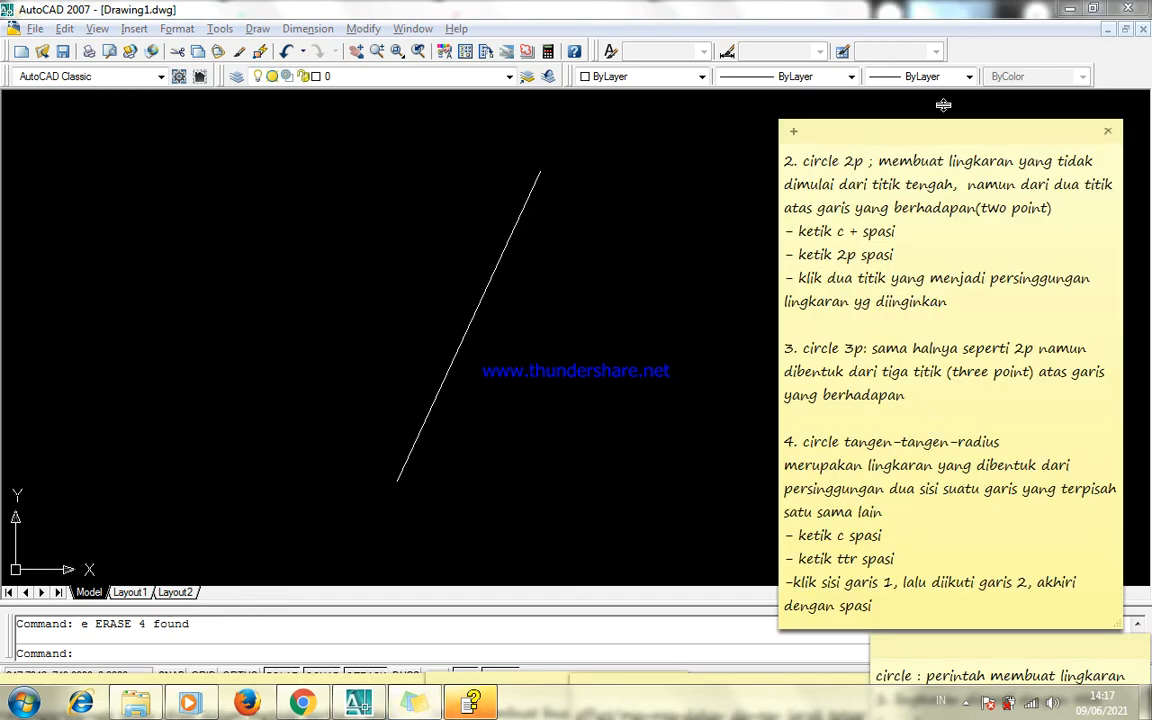
drag(948, 132, 952, 32)
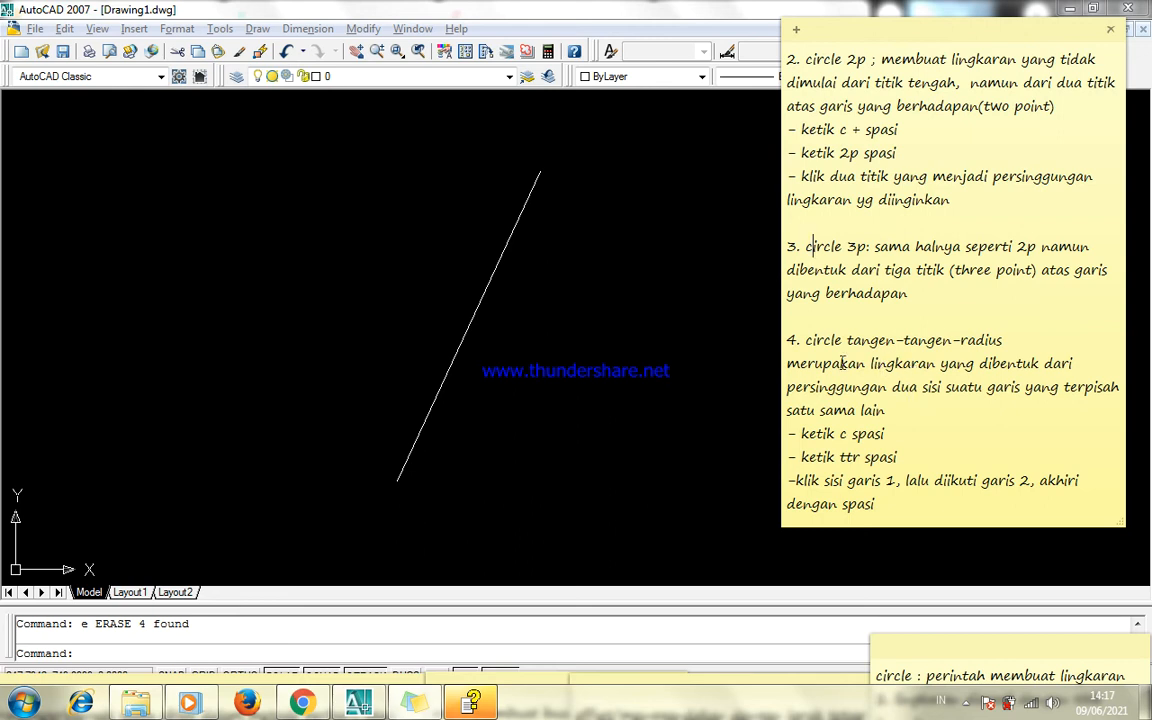
click(687, 369)
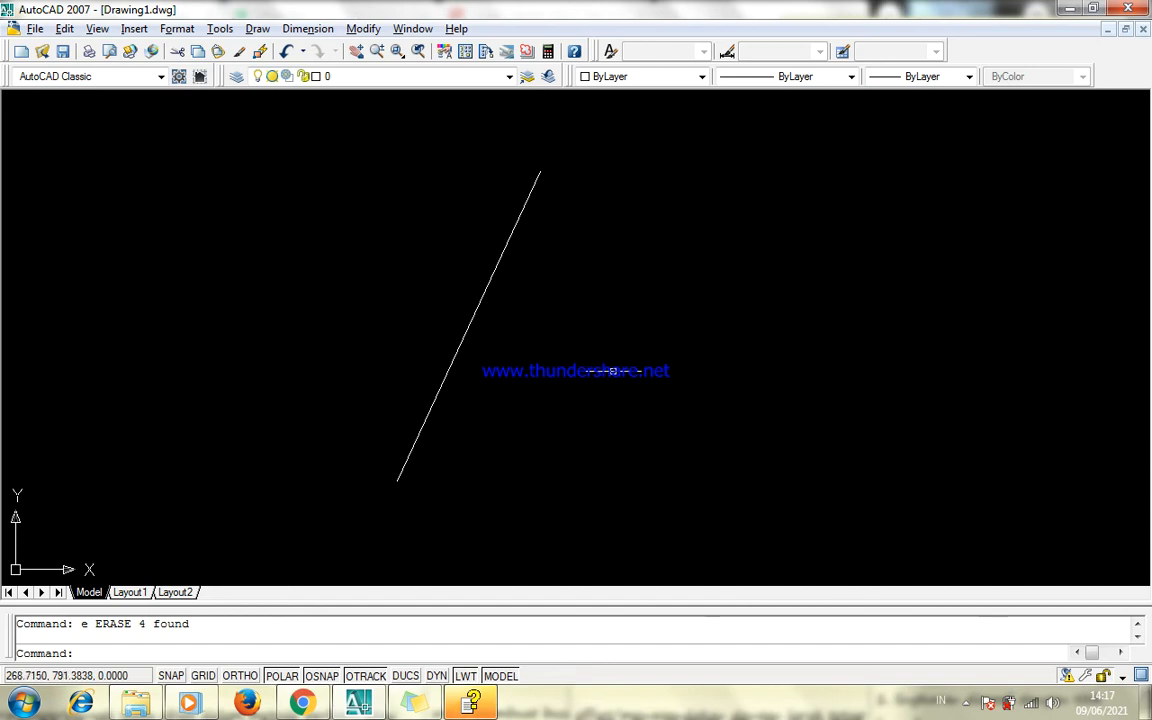
key(Escape)
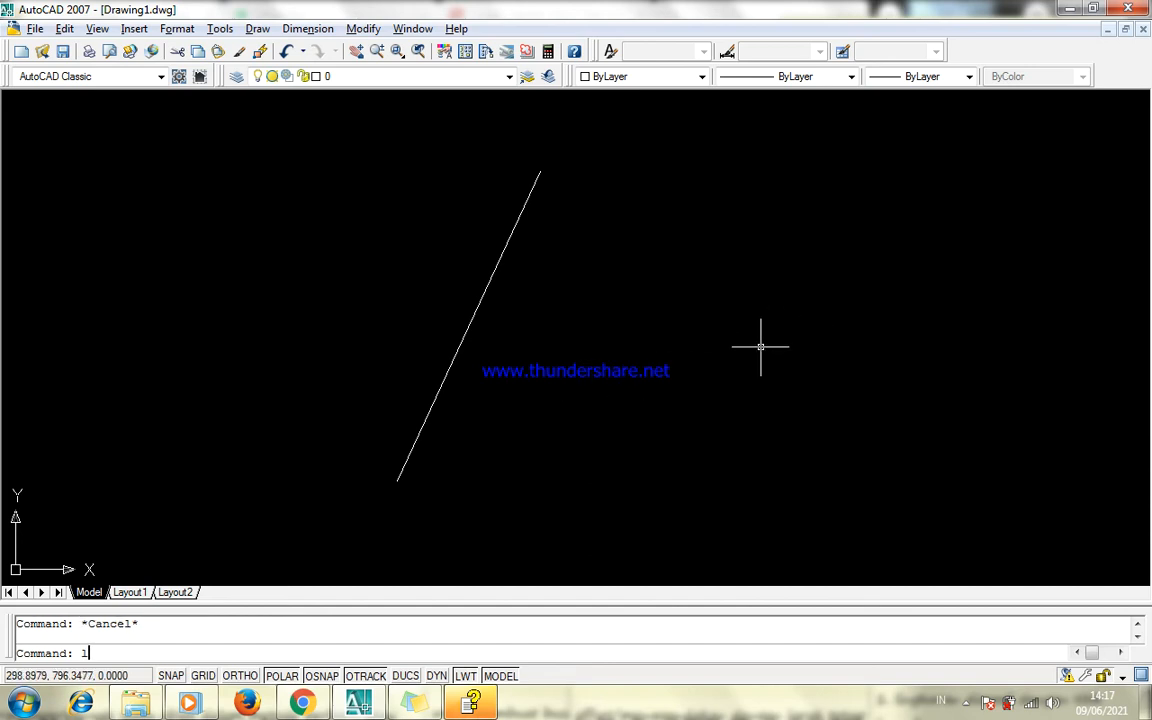
Draw a separate line below and to the right of the remaining line, rising gently towards the right.
text(l)
key(Return)
click(513, 480)
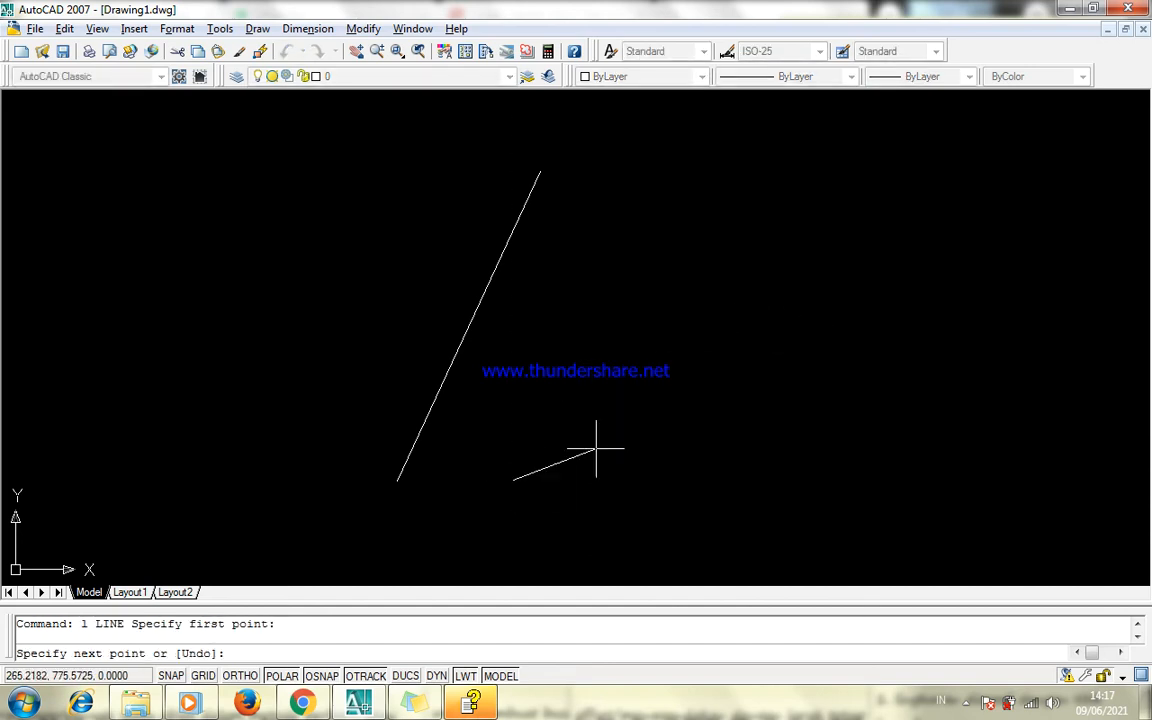
click(847, 403)
key(Escape)
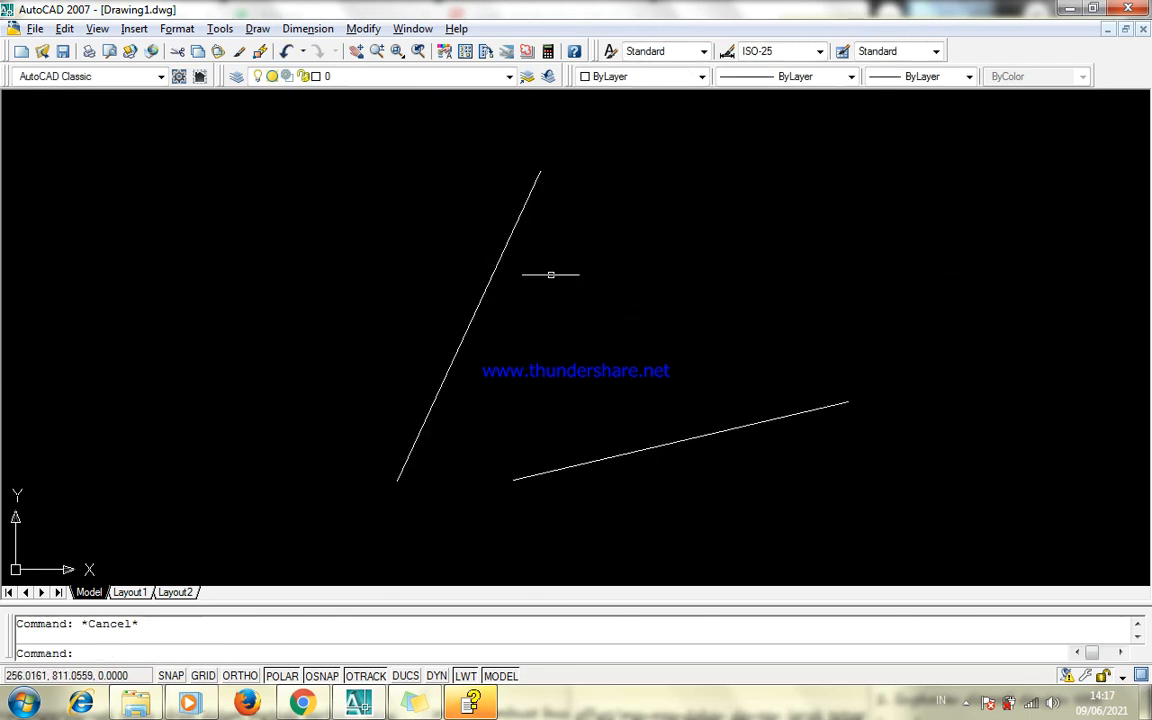
Stretch the lower line's left endpoint down and left, past the lower end of the steep line.
click(543, 474)
click(514, 478)
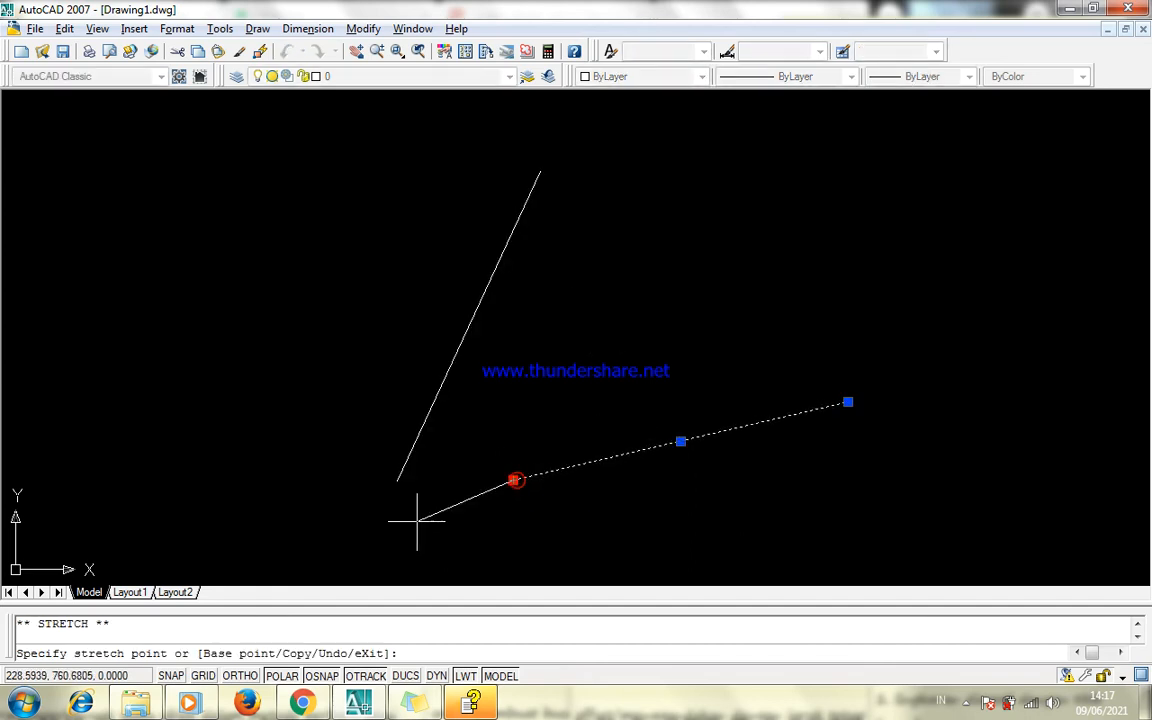
click(355, 516)
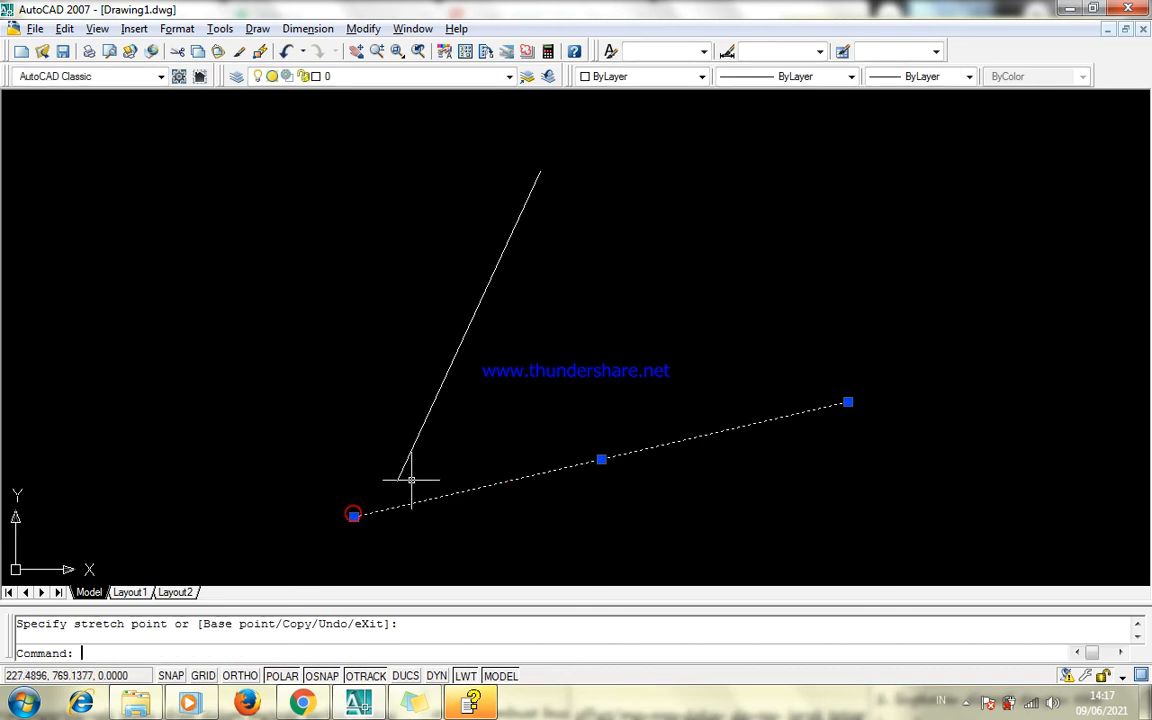
key(Escape)
Stretch the steep line's lower endpoint down to its intersection with the lower line.
click(397, 477)
click(397, 477)
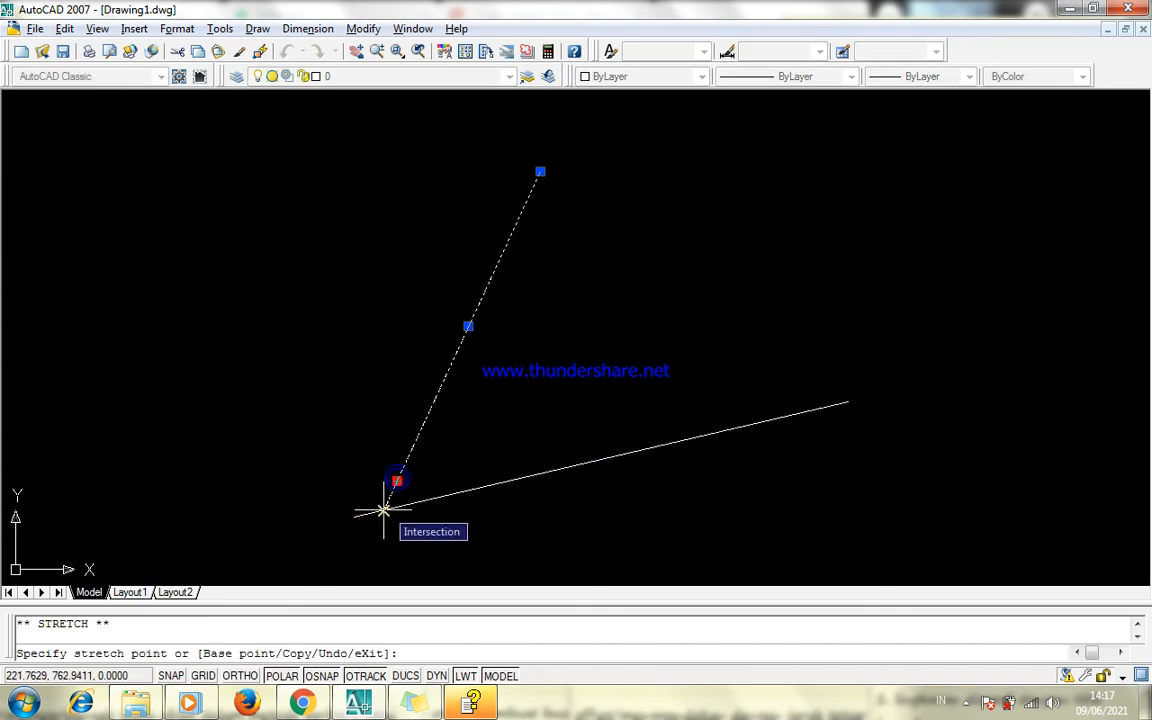
click(383, 510)
key(Escape)
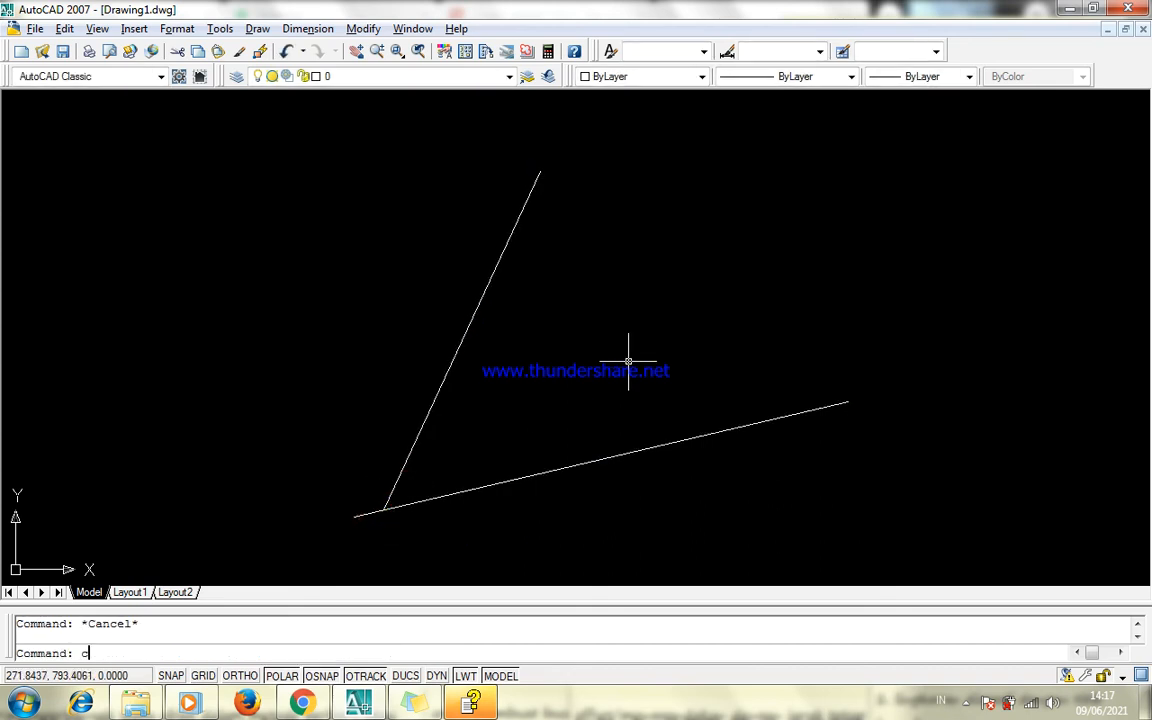
Start a circle with the Ttr option, picking the steep line as first tangent and the lower line as second tangent.
text(c)
key(Return)
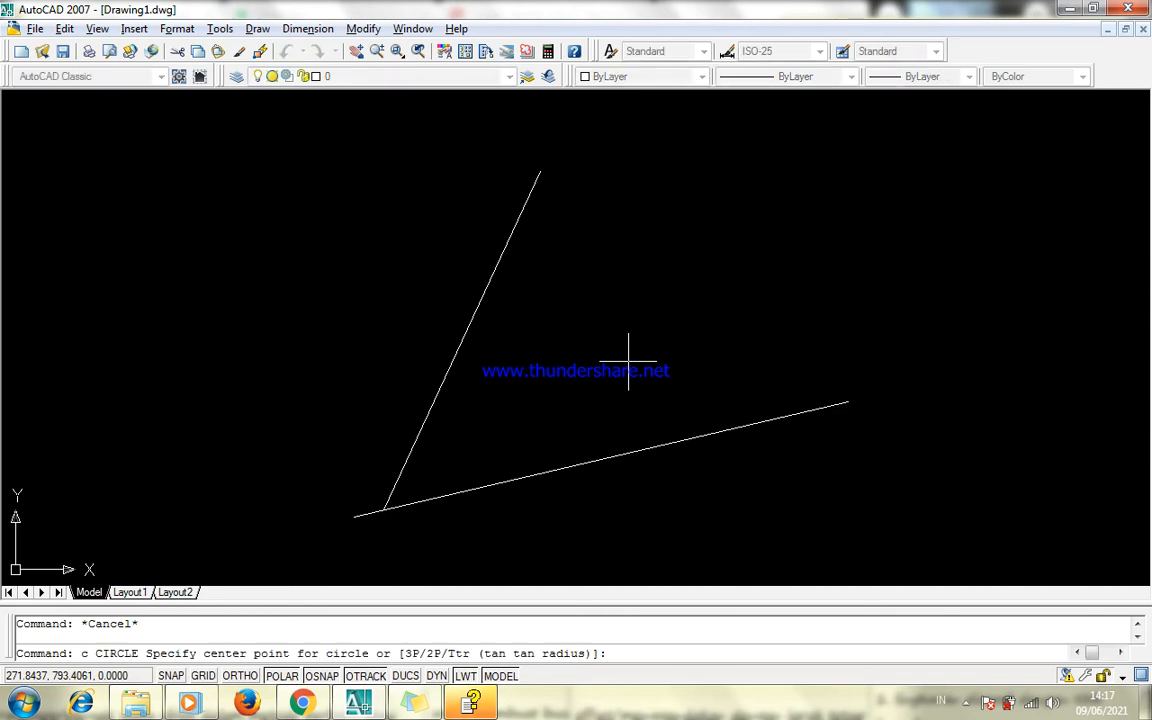
text(ttr)
key(Return)
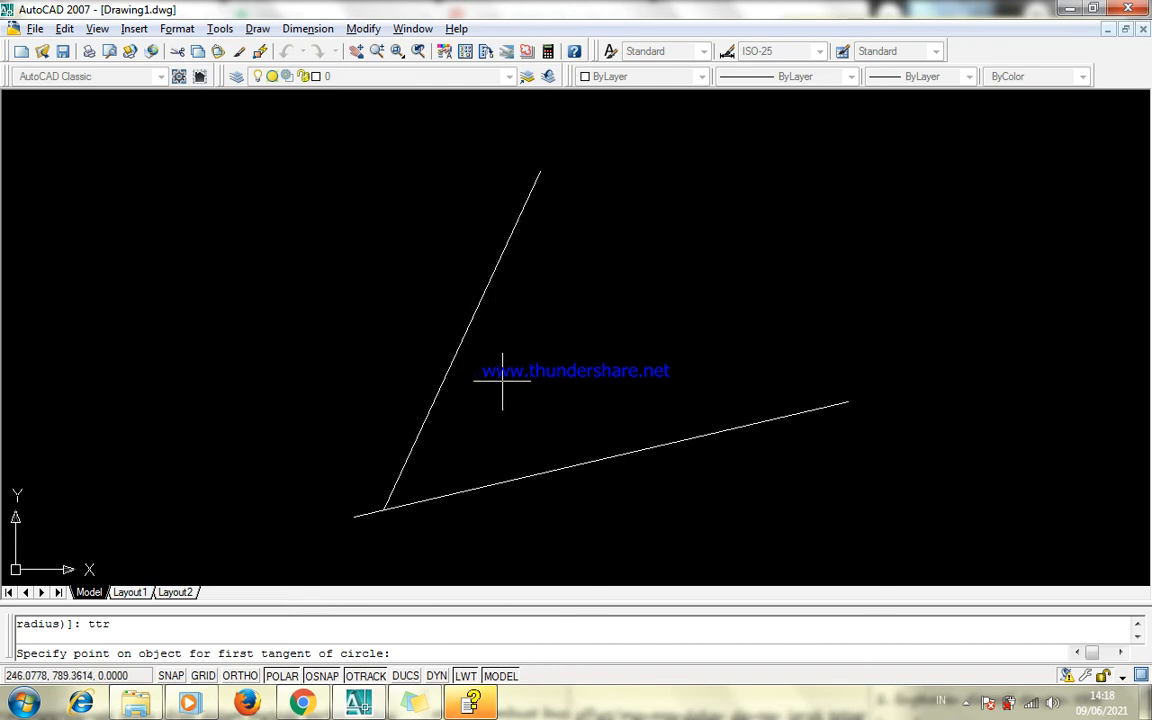
click(458, 348)
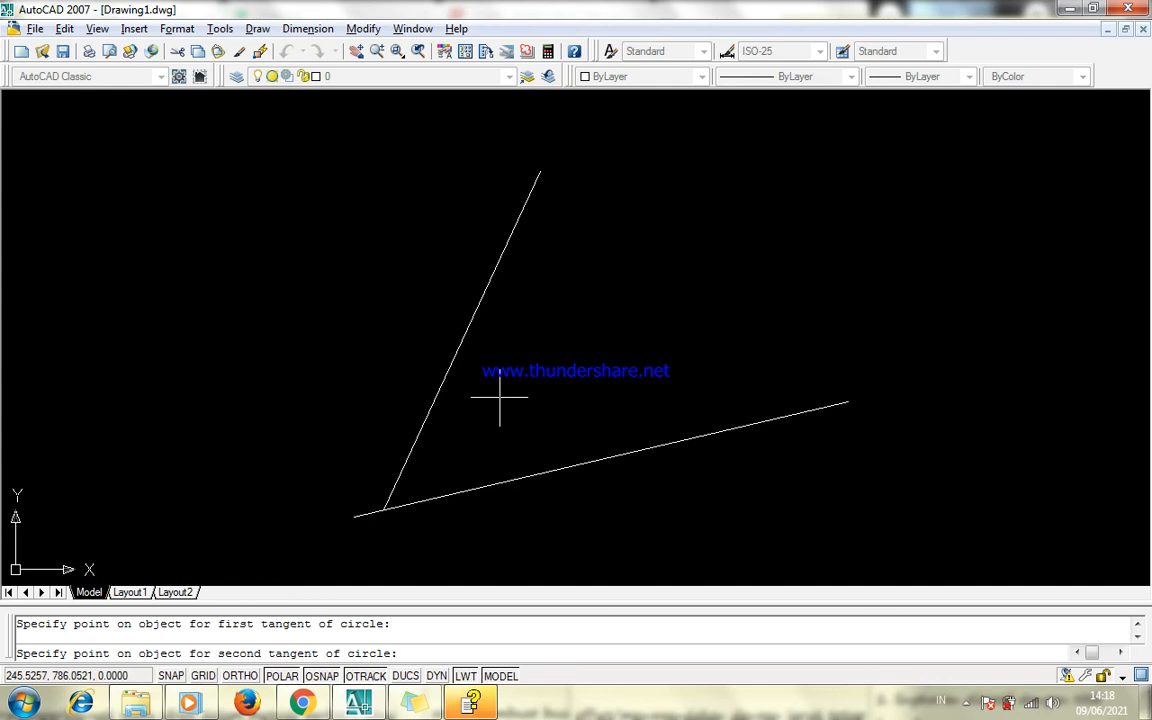
click(526, 473)
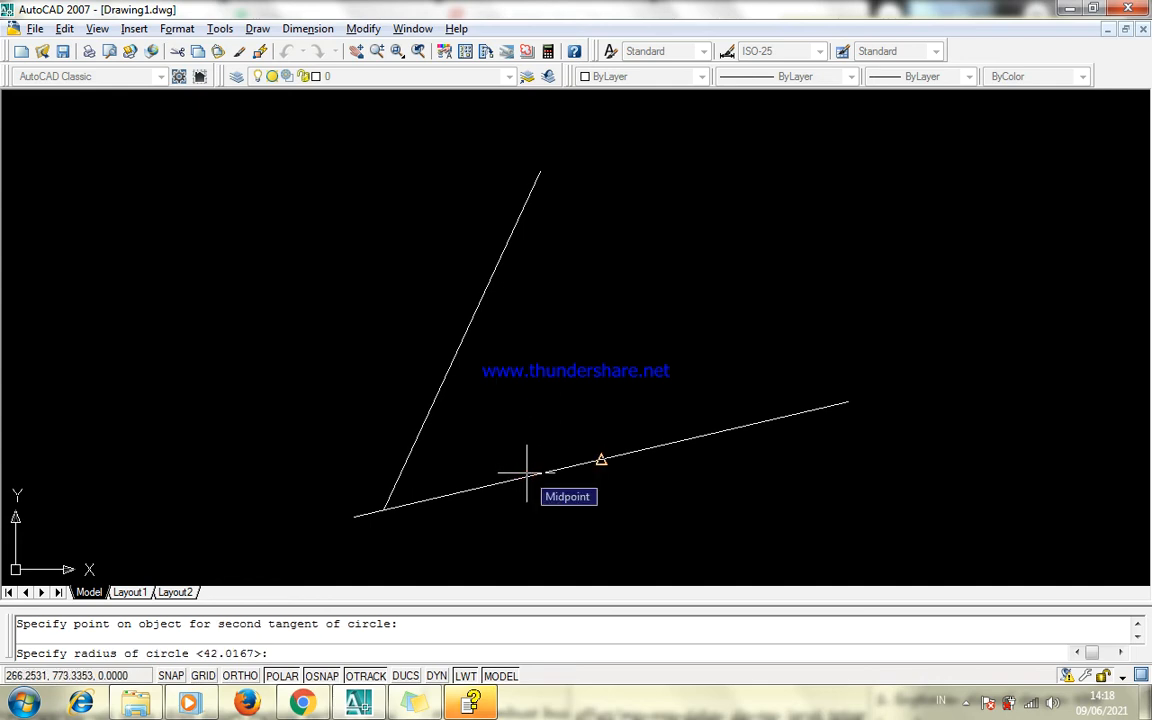
In the circle notes, insert a new line reading "- tentukan radiusnya" before "akhiri dengan spasi" in the tangent-tangent-radius instructions.
click(413, 702)
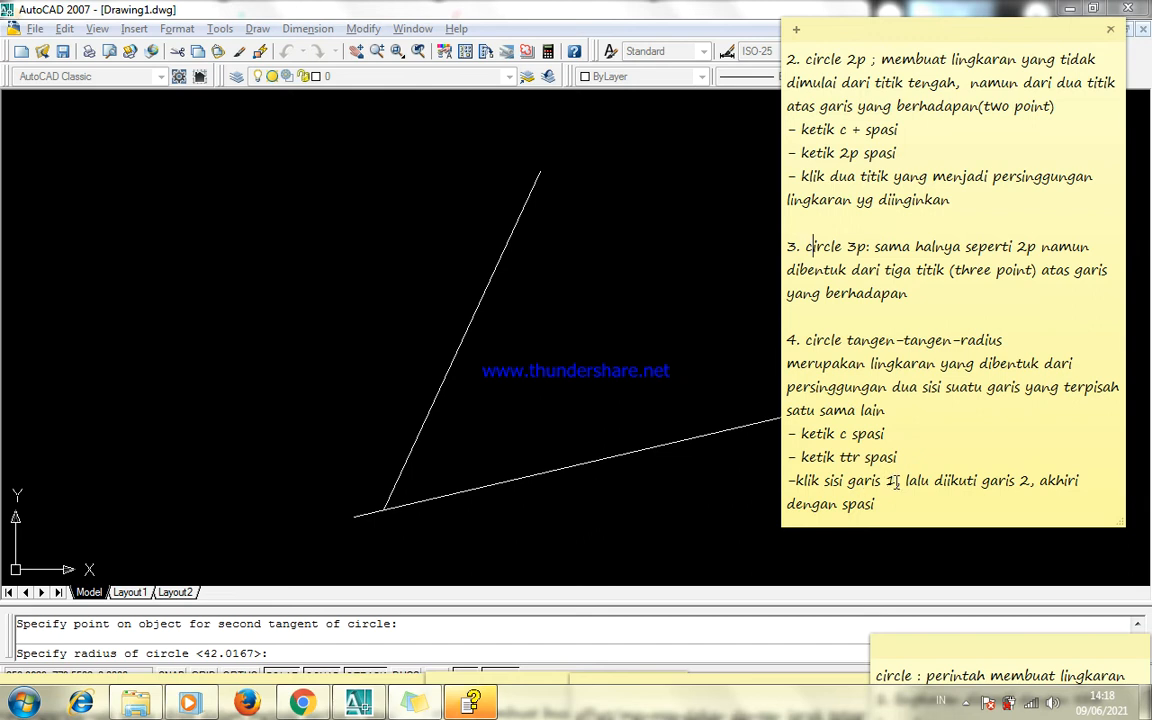
click(596, 351)
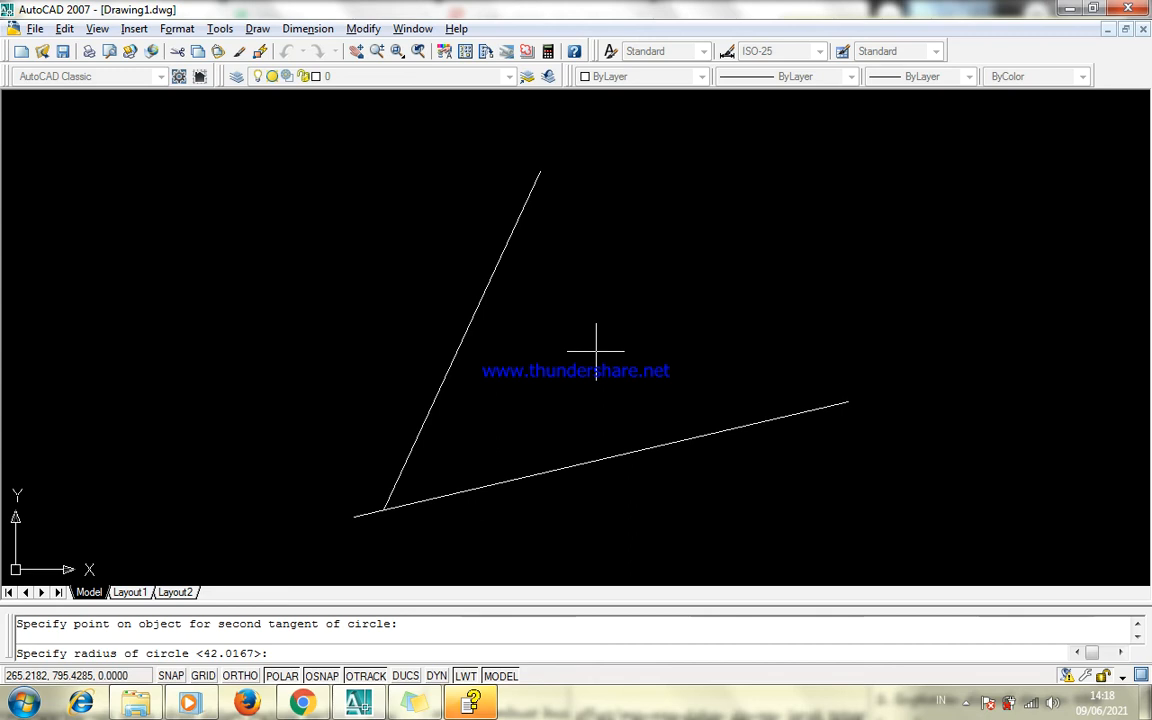
click(415, 704)
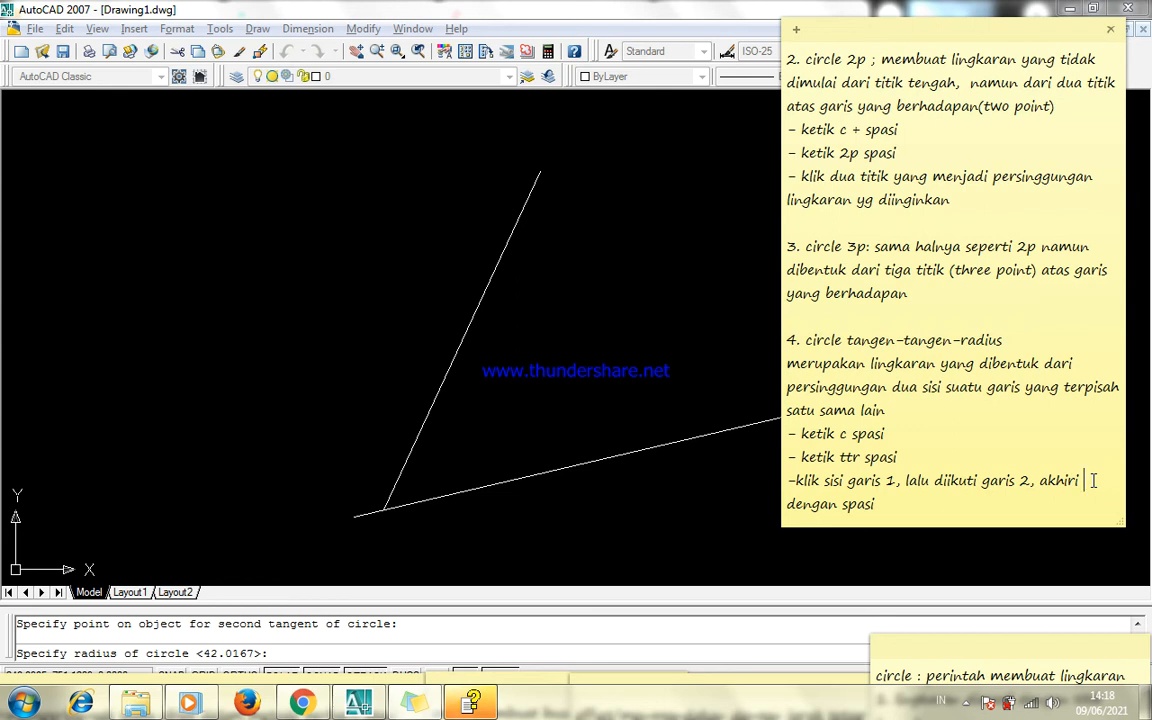
key(Return)
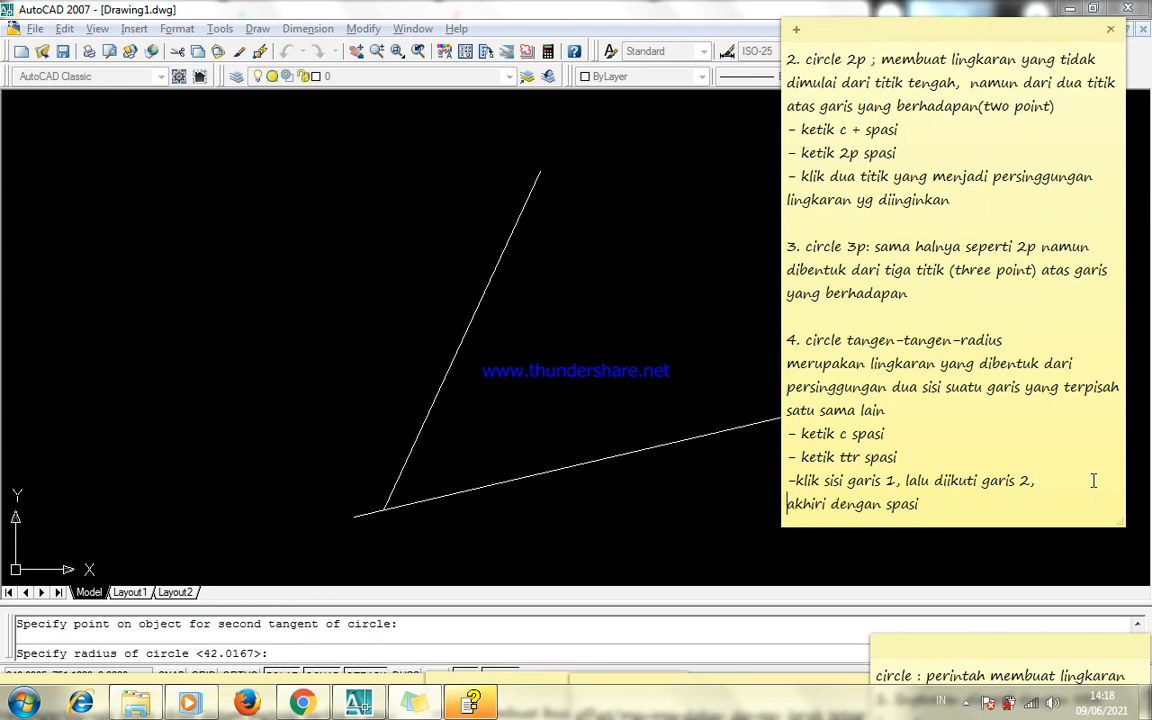
text(- tentuka)
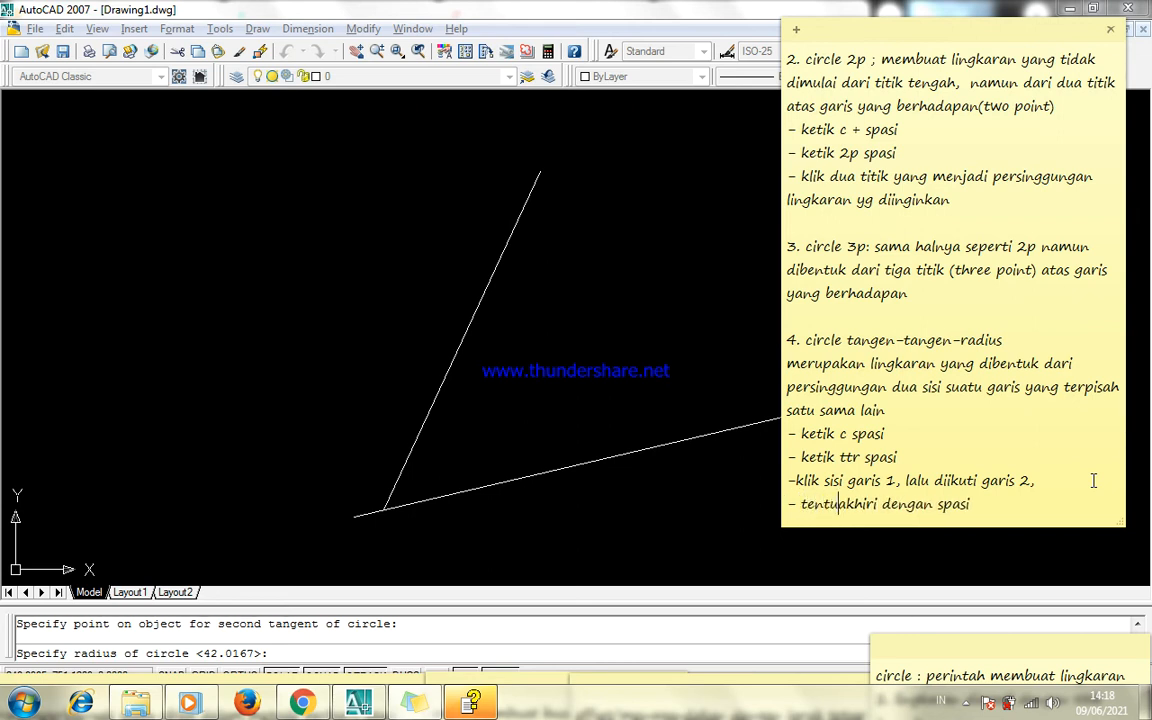
text(n radiusnya)
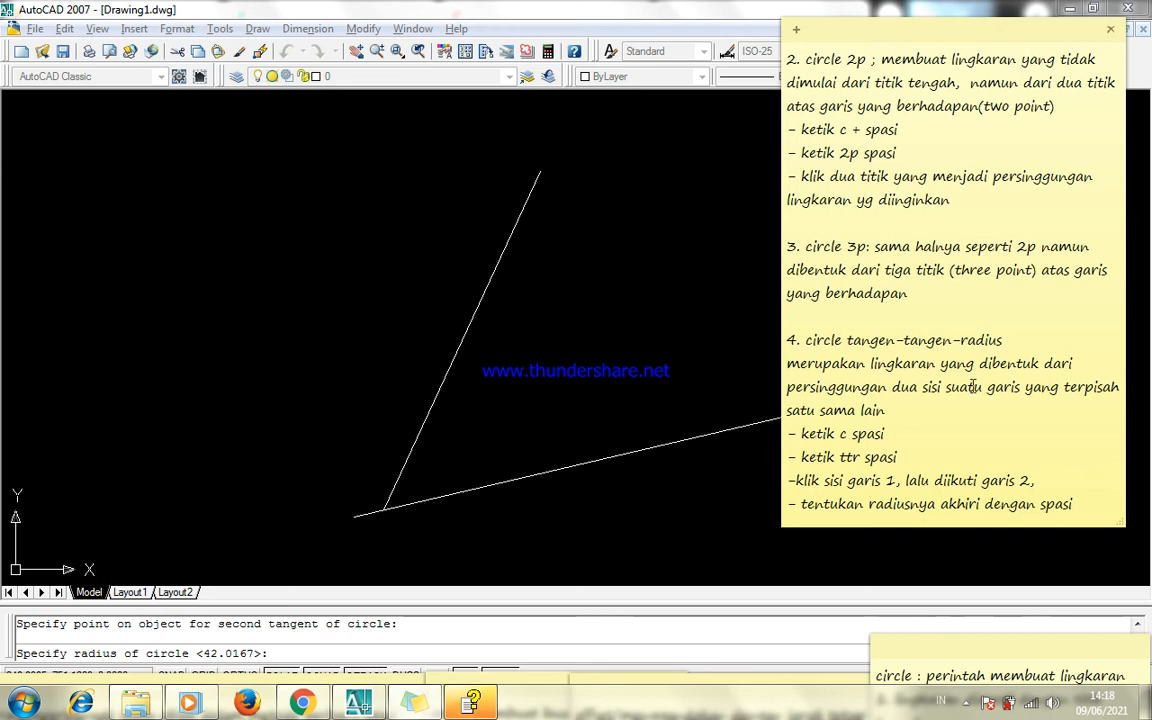
Return to the drawing and complete the tangent circle between the two lines with a radius of 20.
click(652, 357)
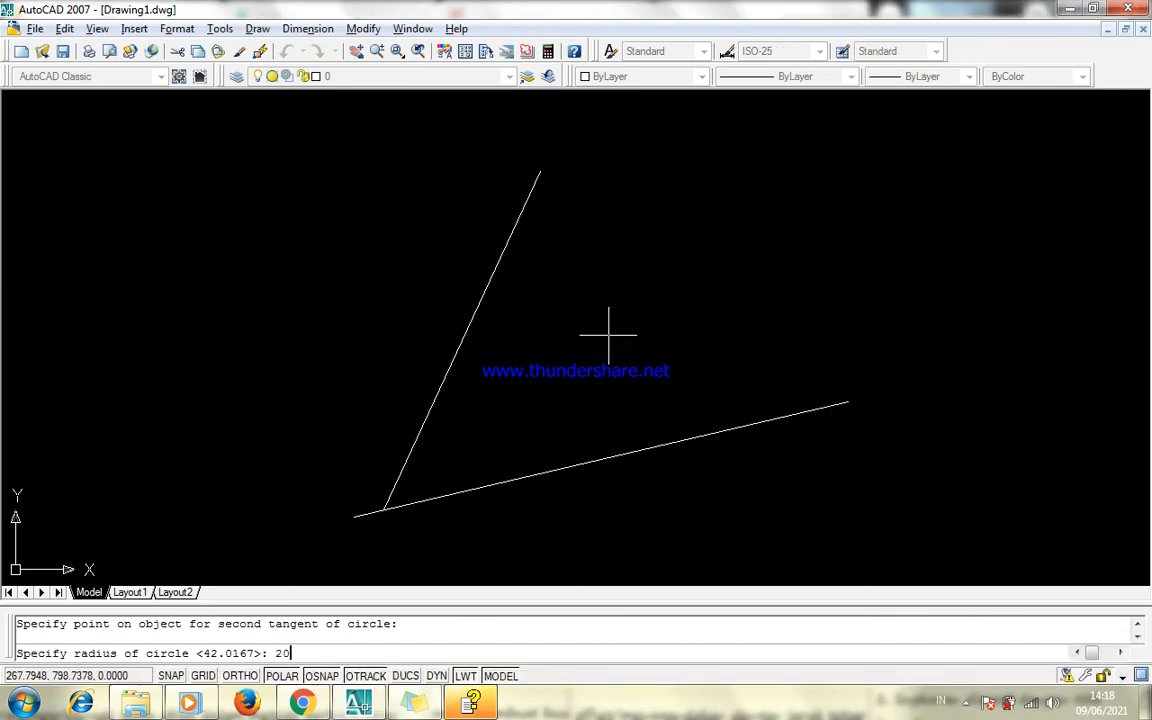
key(Return)
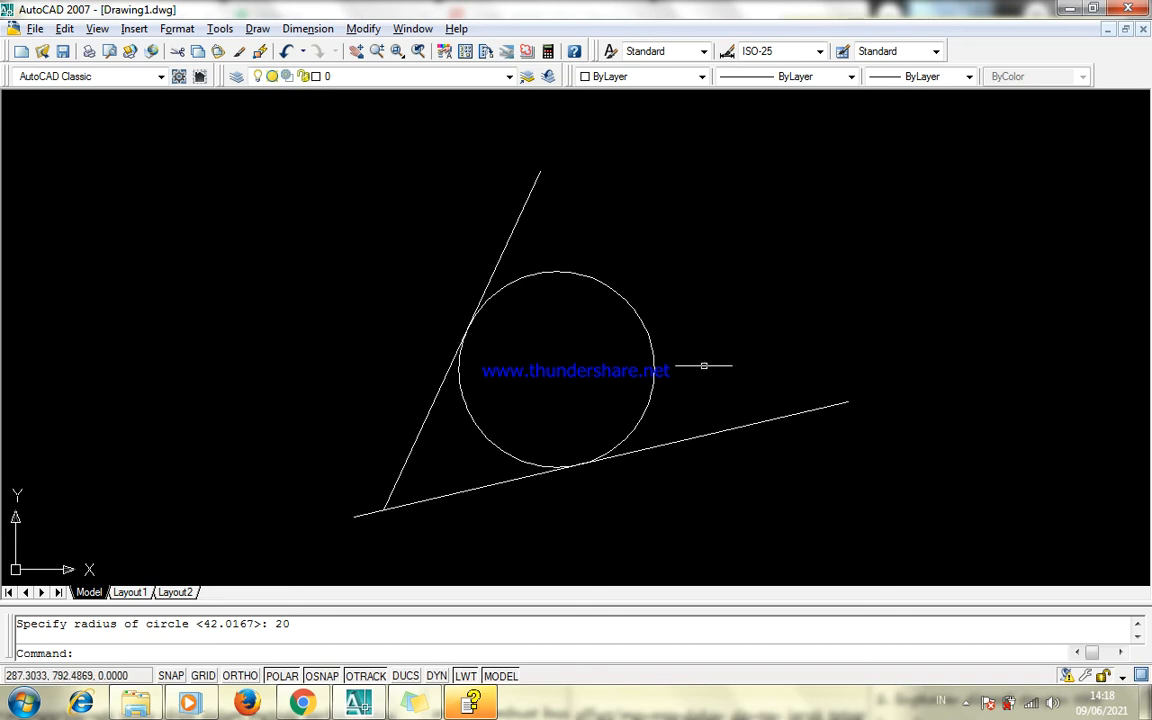
Erase the tangent circle between the two lines.
click(704, 366)
click(580, 313)
text(e)
key(Return)
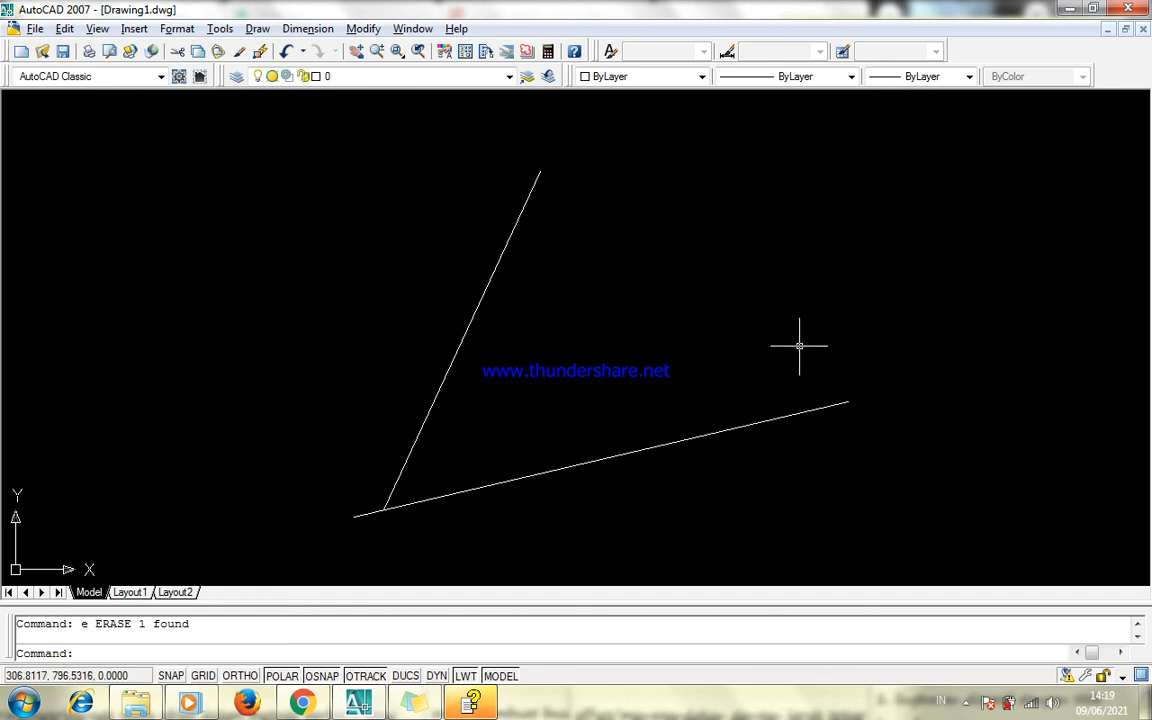
Draw a Ttr circle of radius 20 tangent to the steep line first and the lower line second.
text(c)
key(Return)
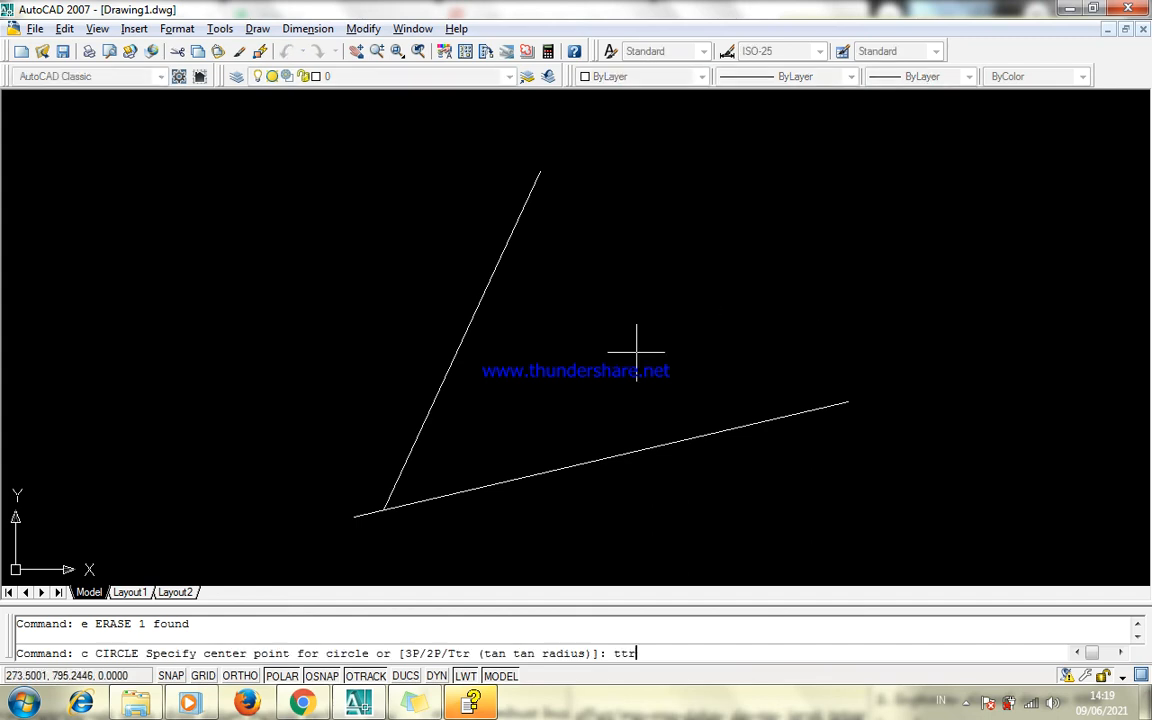
text(ttr)
key(Return)
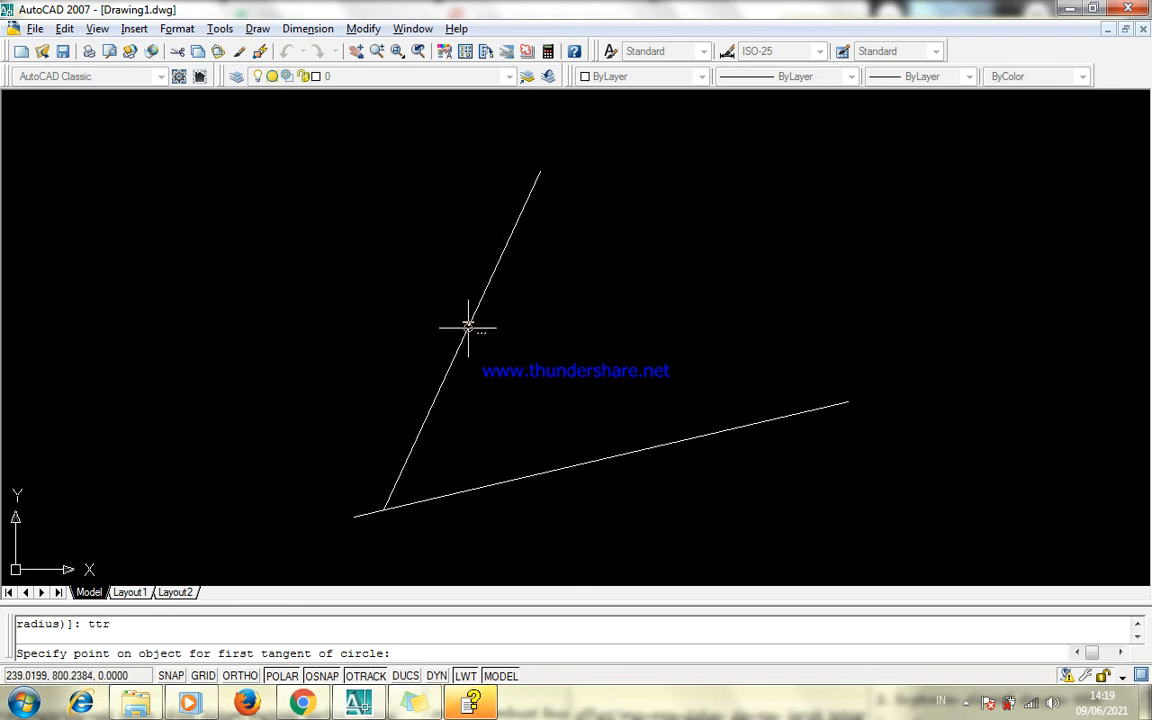
click(487, 281)
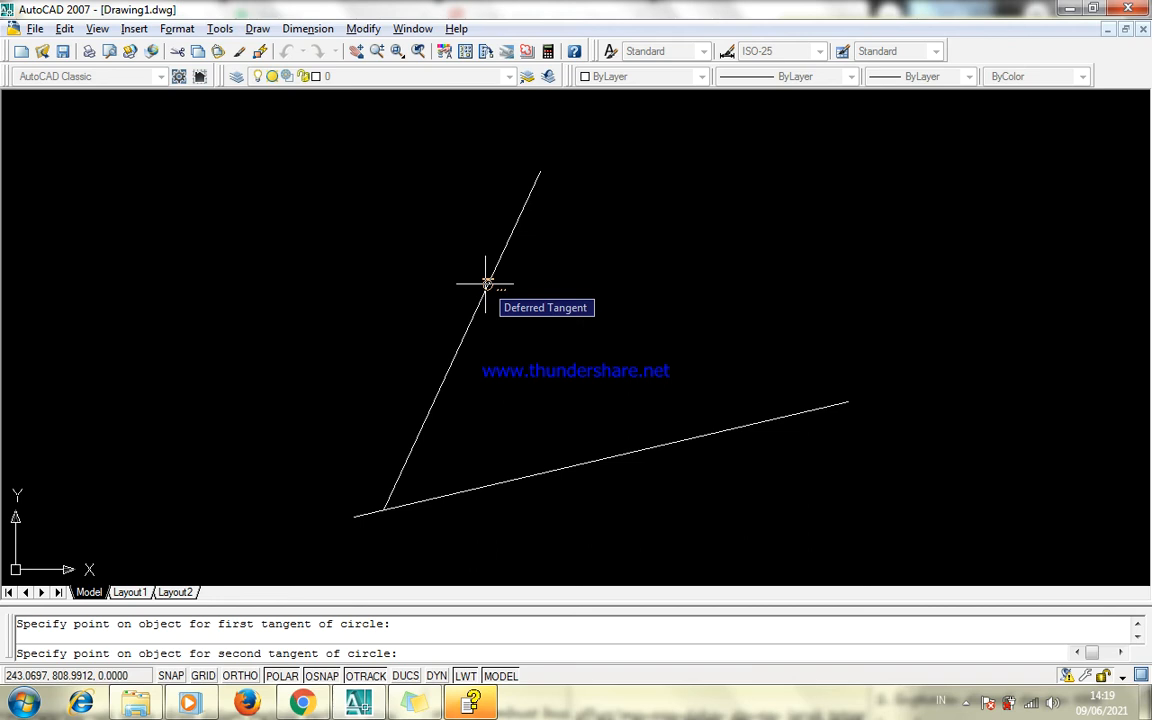
click(602, 458)
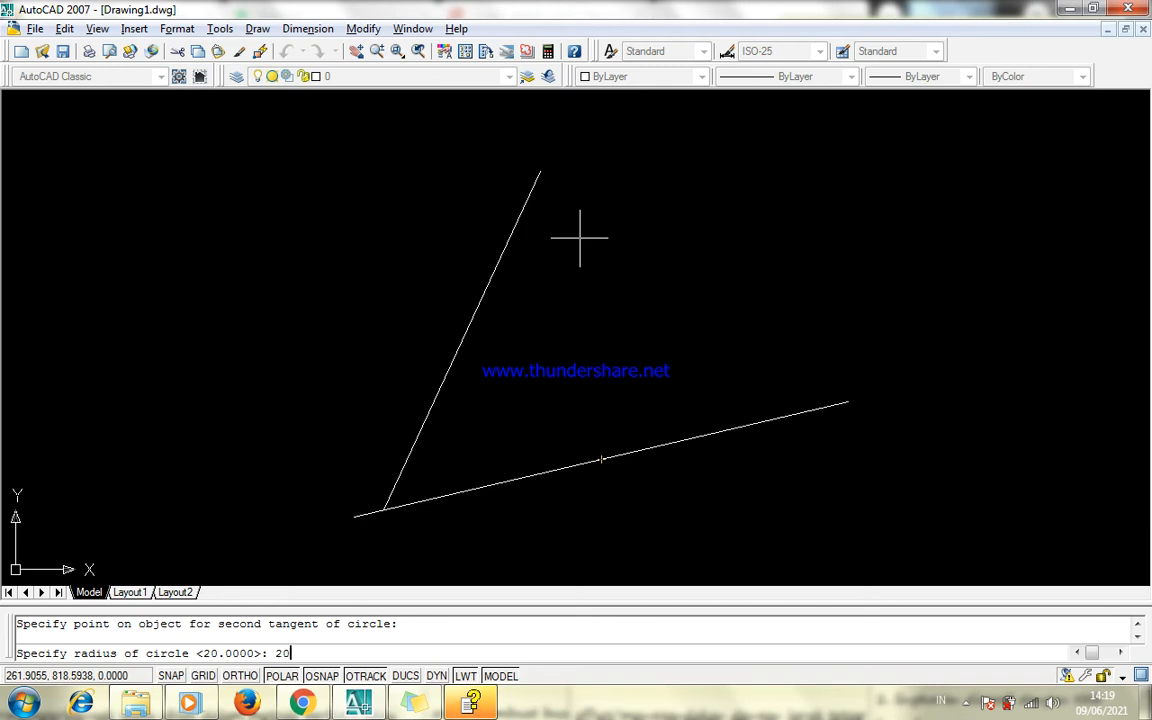
text(20)
key(Return)
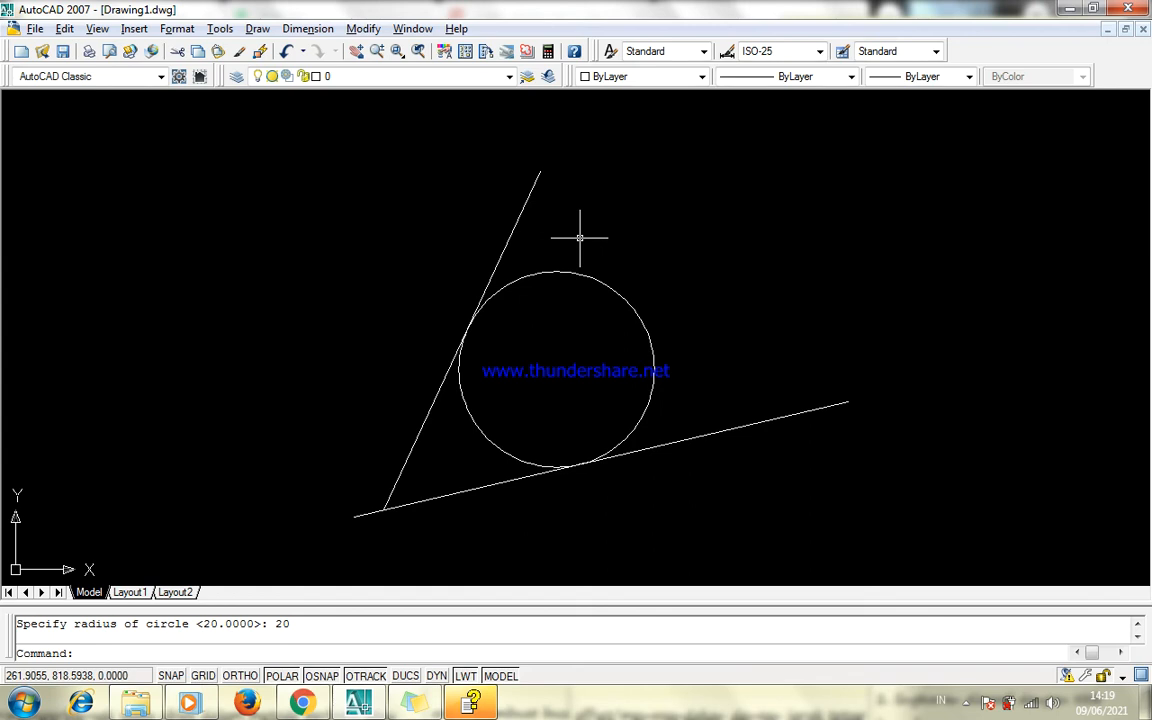
key(Escape)
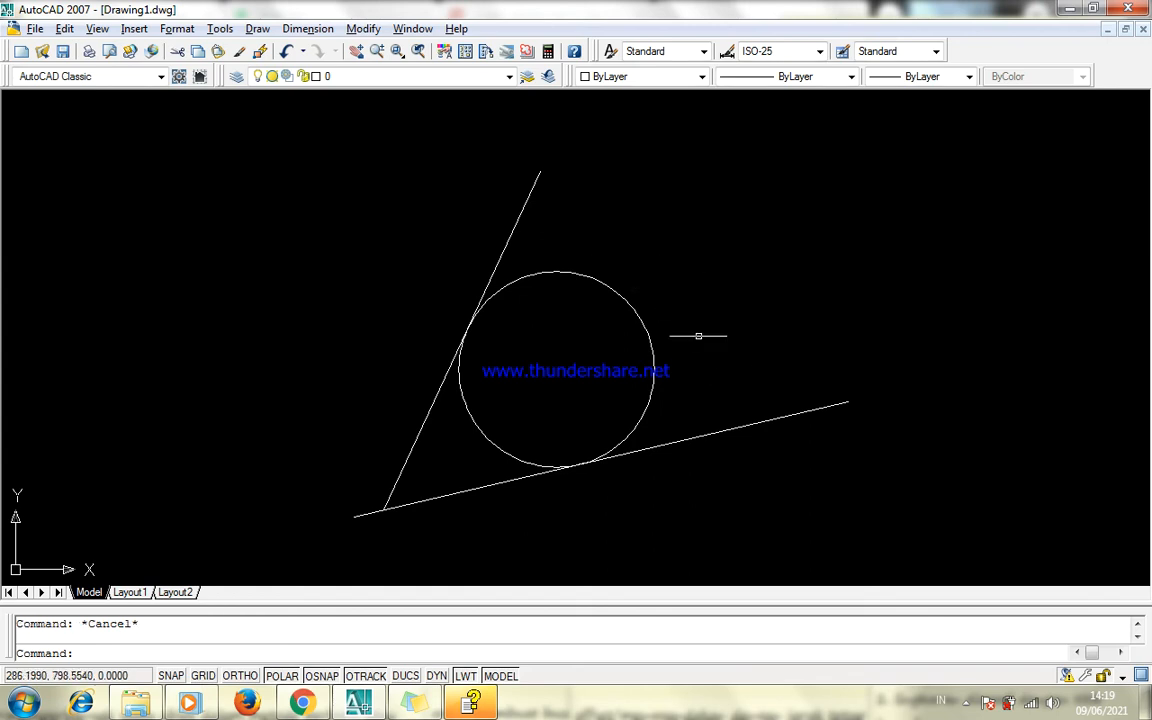
Delete the tangent circle together with the steep line and the lower line.
click(687, 337)
click(483, 304)
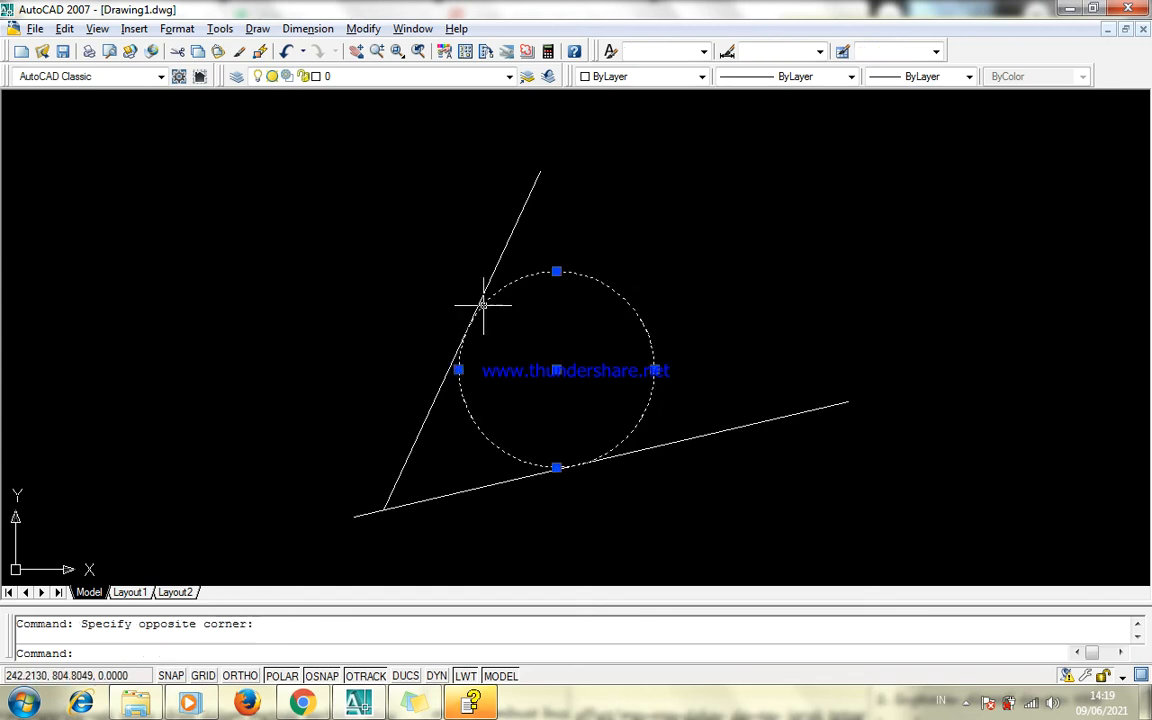
click(694, 458)
click(437, 252)
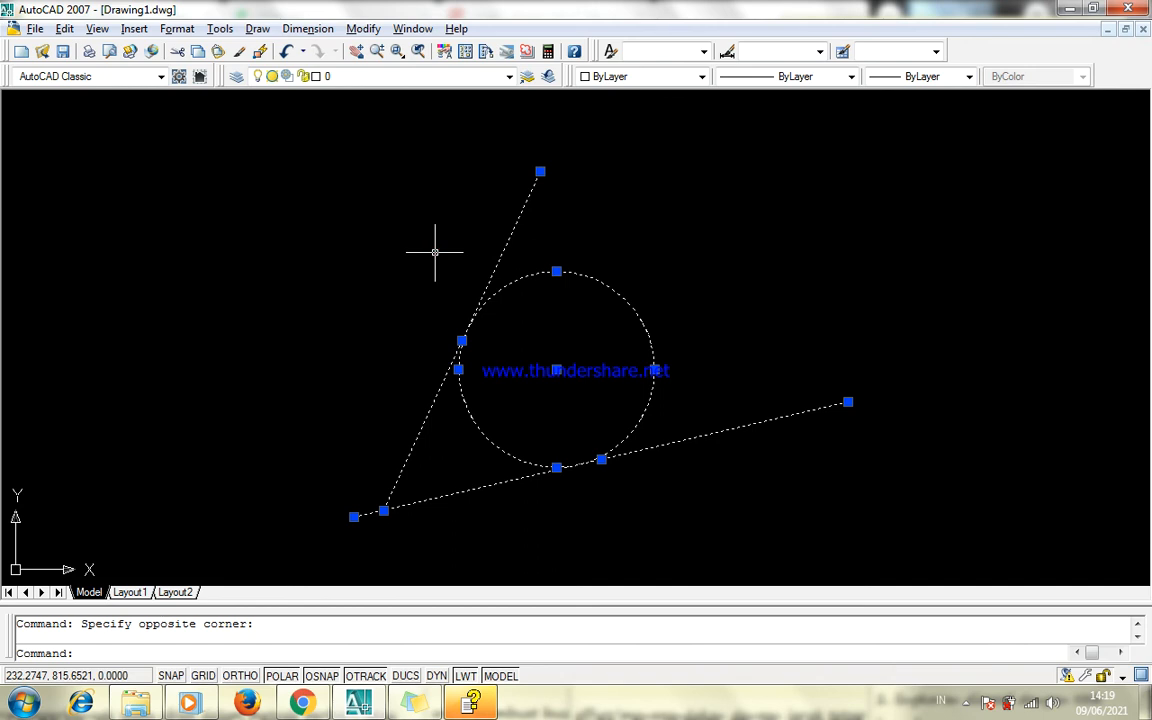
key(Delete)
Draw two circles side by side by centre and radius, the left one about 18.6 and the right one about 26.2 in radius.
text(c)
key(Return)
click(456, 311)
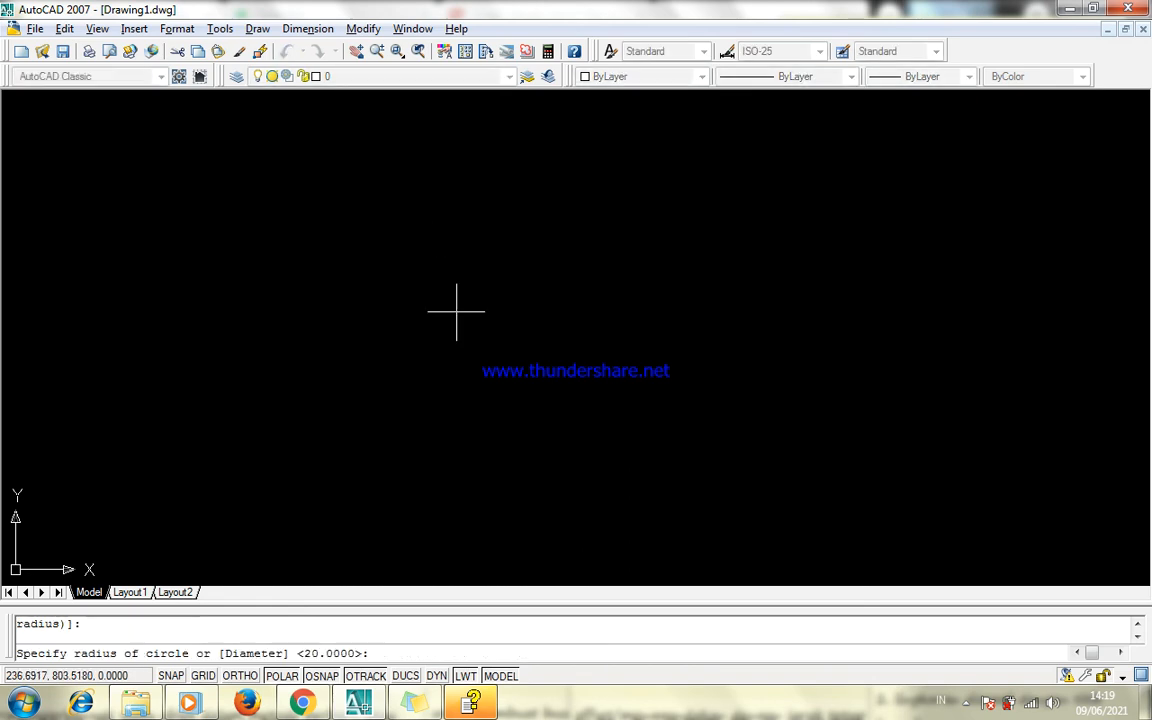
click(505, 389)
key(Return)
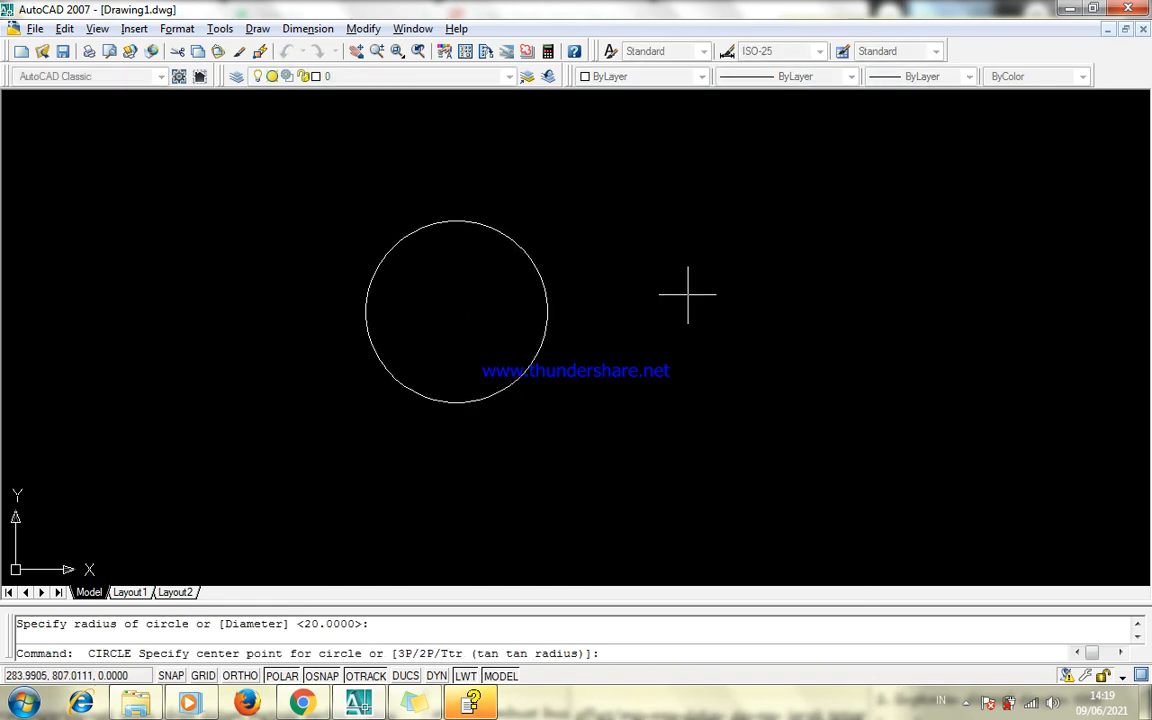
click(687, 295)
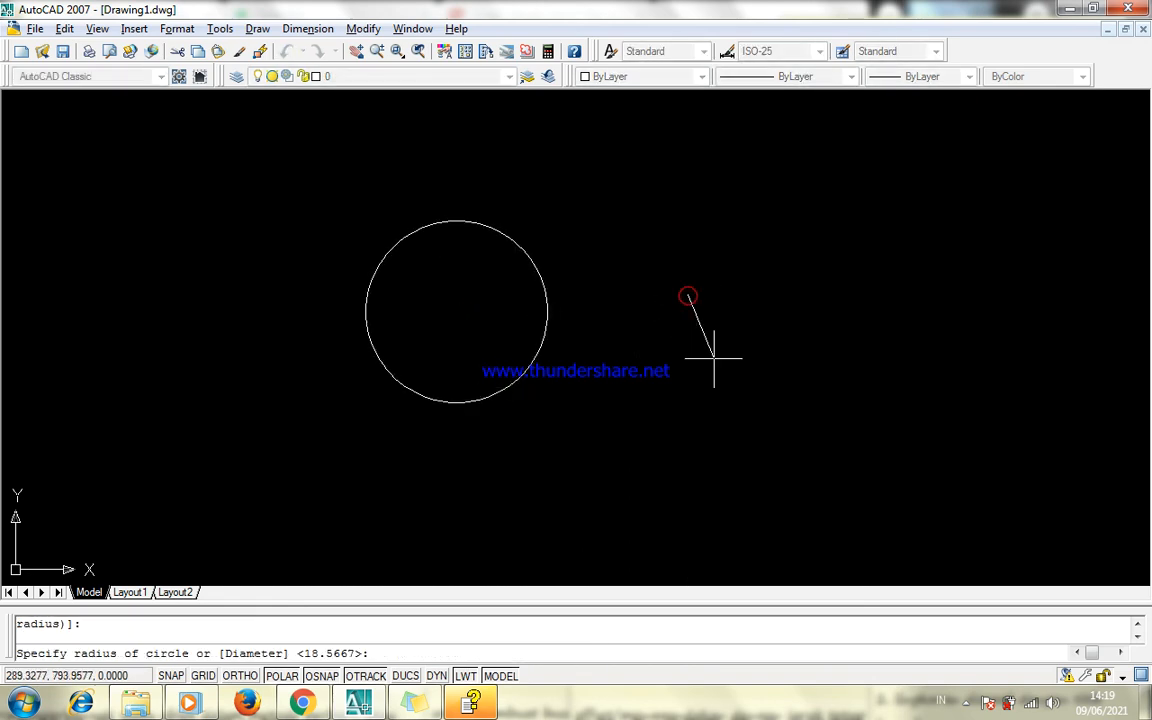
click(754, 405)
key(Escape)
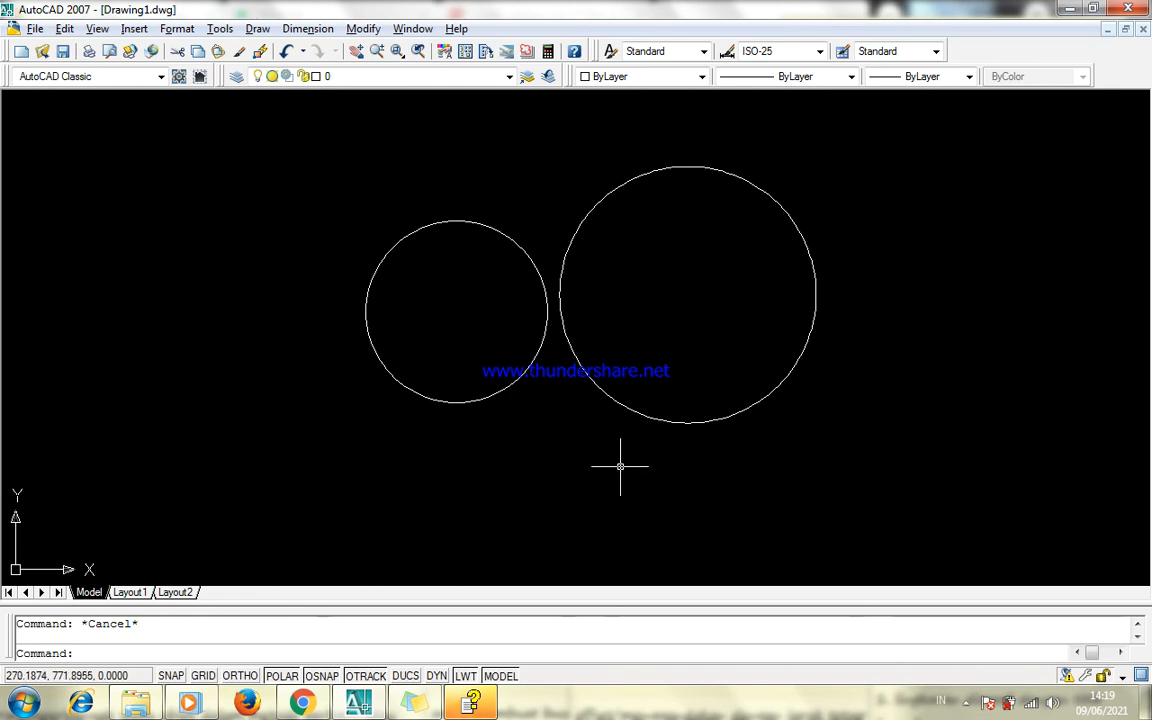
Draw a Ttr circle of radius 10 tangent to the facing lower sides of the left and right circles.
text(c)
key(Return)
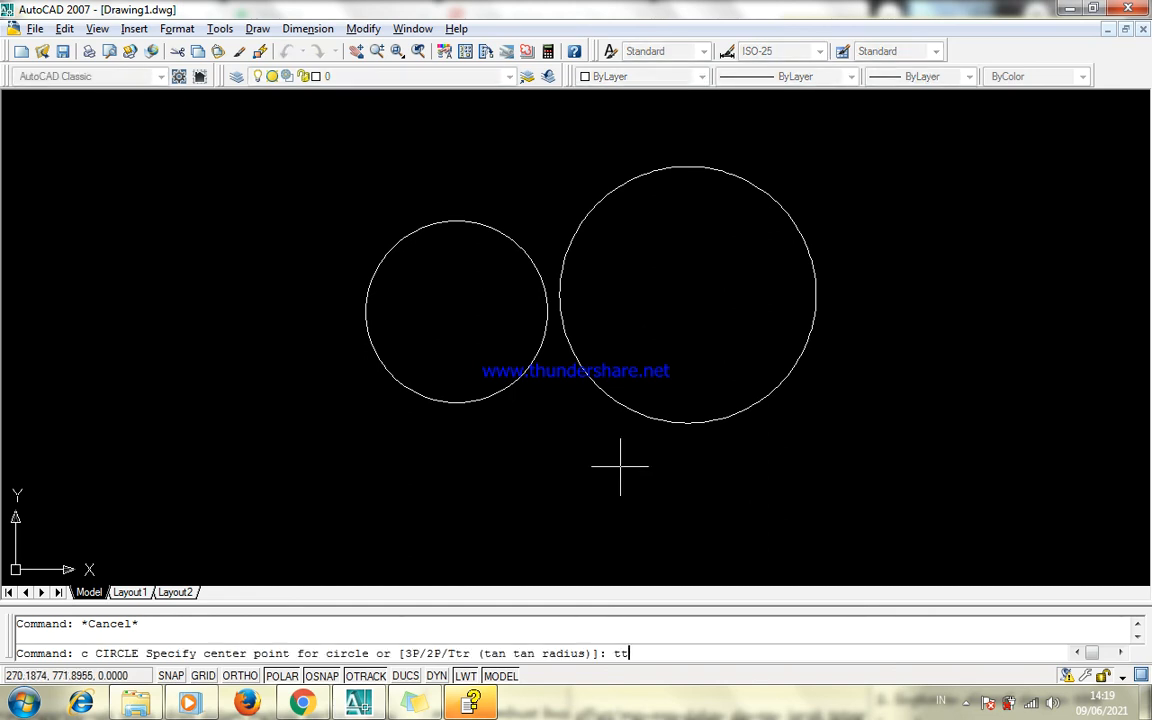
text(ttr)
key(Return)
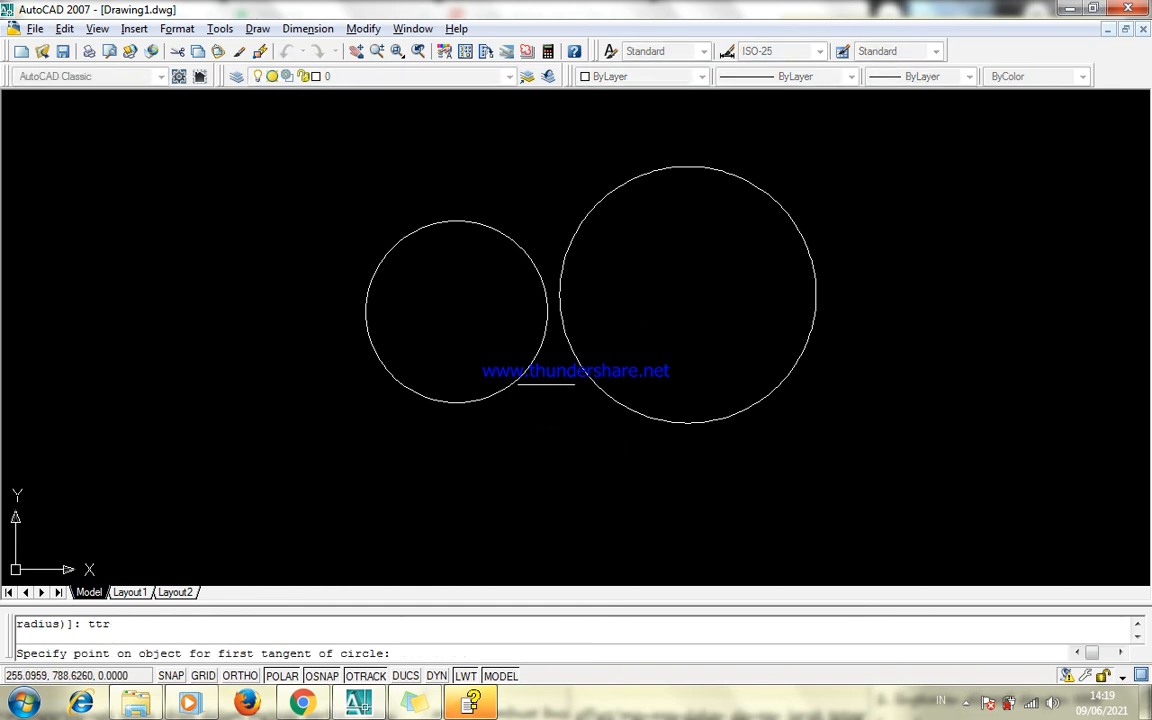
click(537, 356)
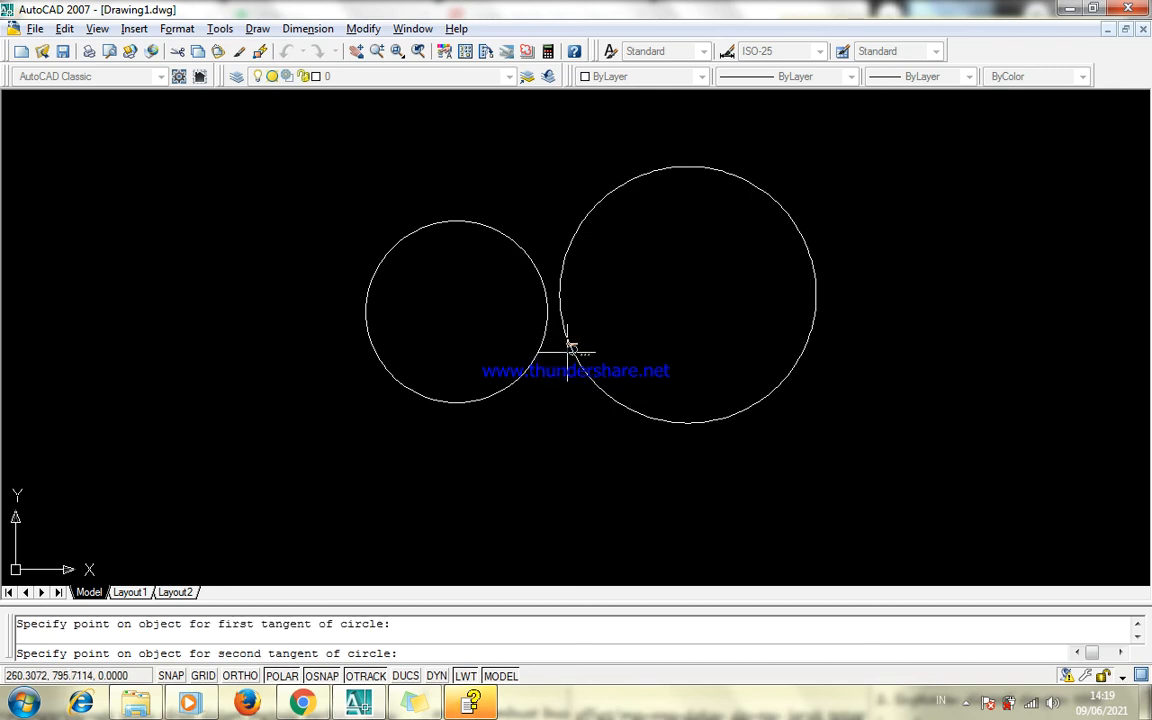
click(570, 344)
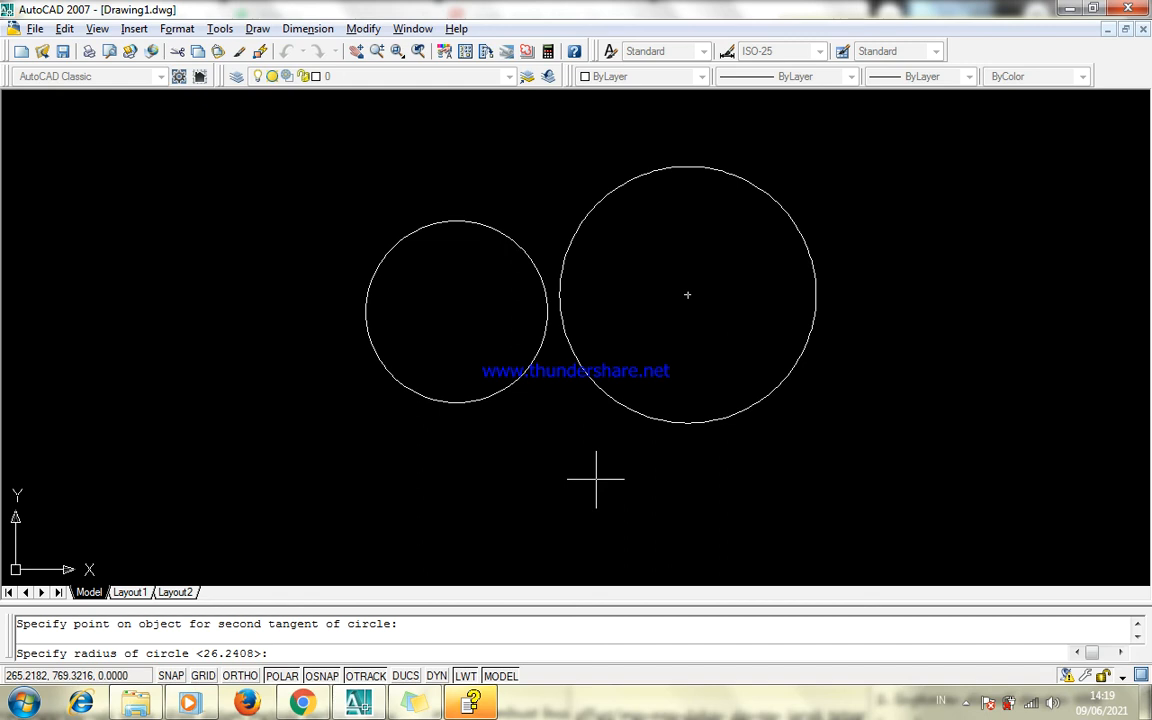
text(10)
key(Return)
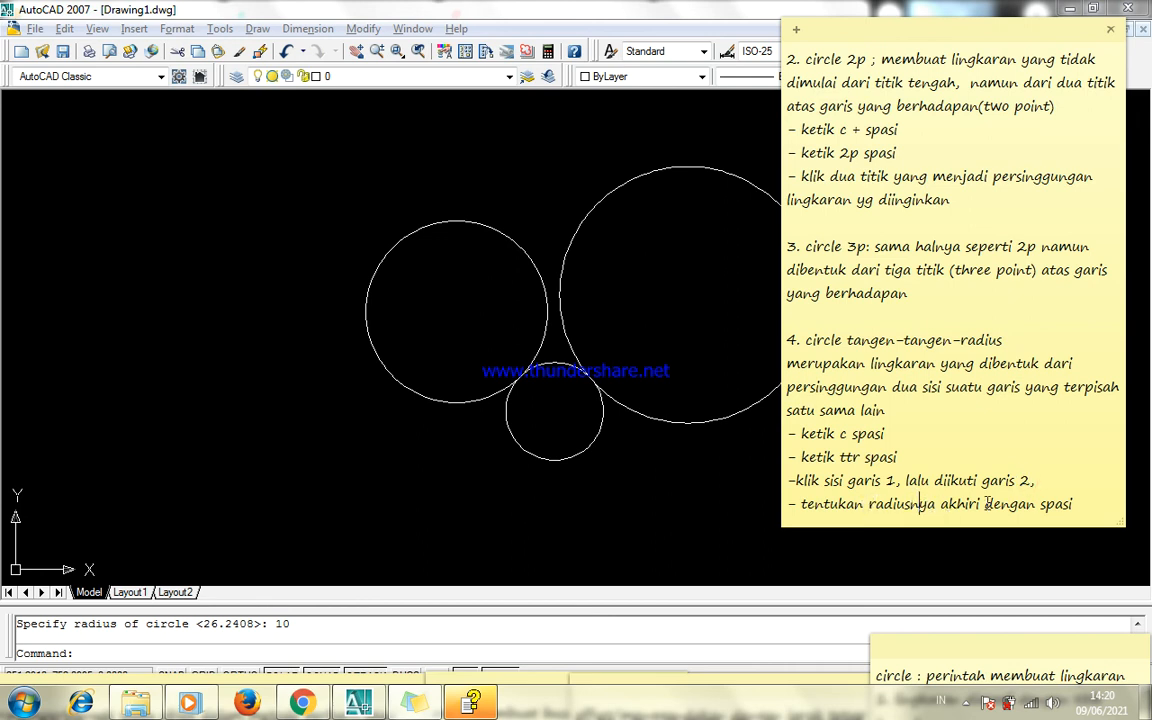
Draw a second Ttr circle of radius 10 tangent to the facing upper sides of the left and right circles.
click(714, 474)
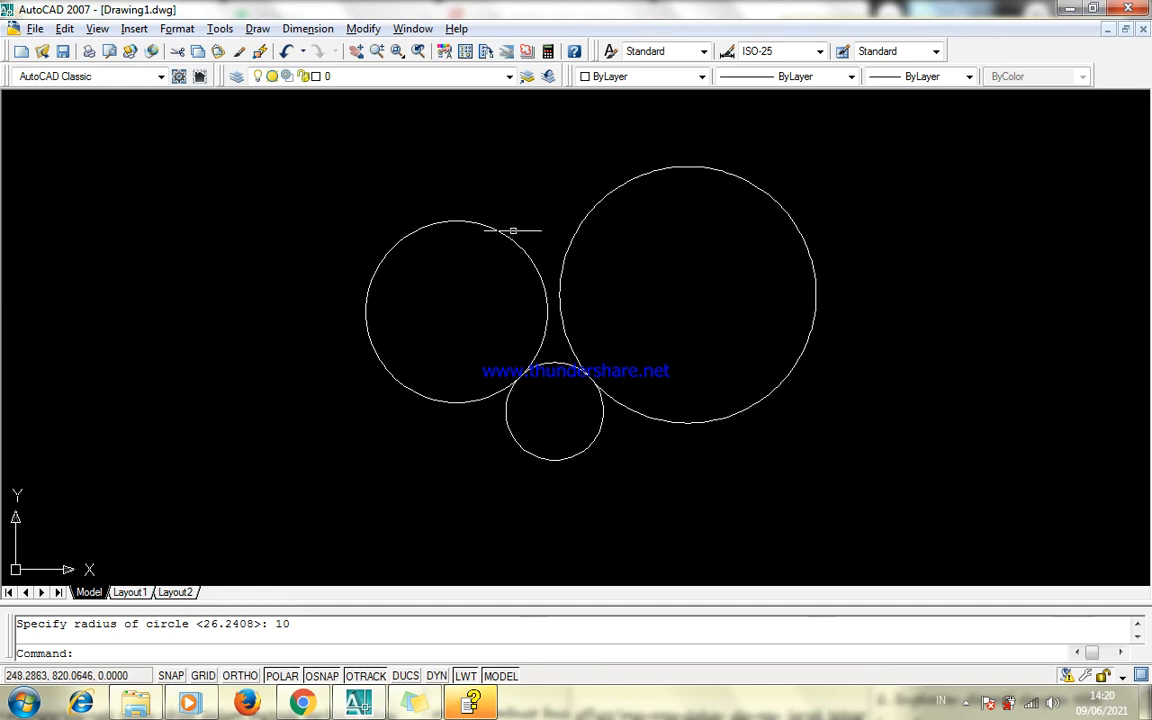
text(c)
key(Return)
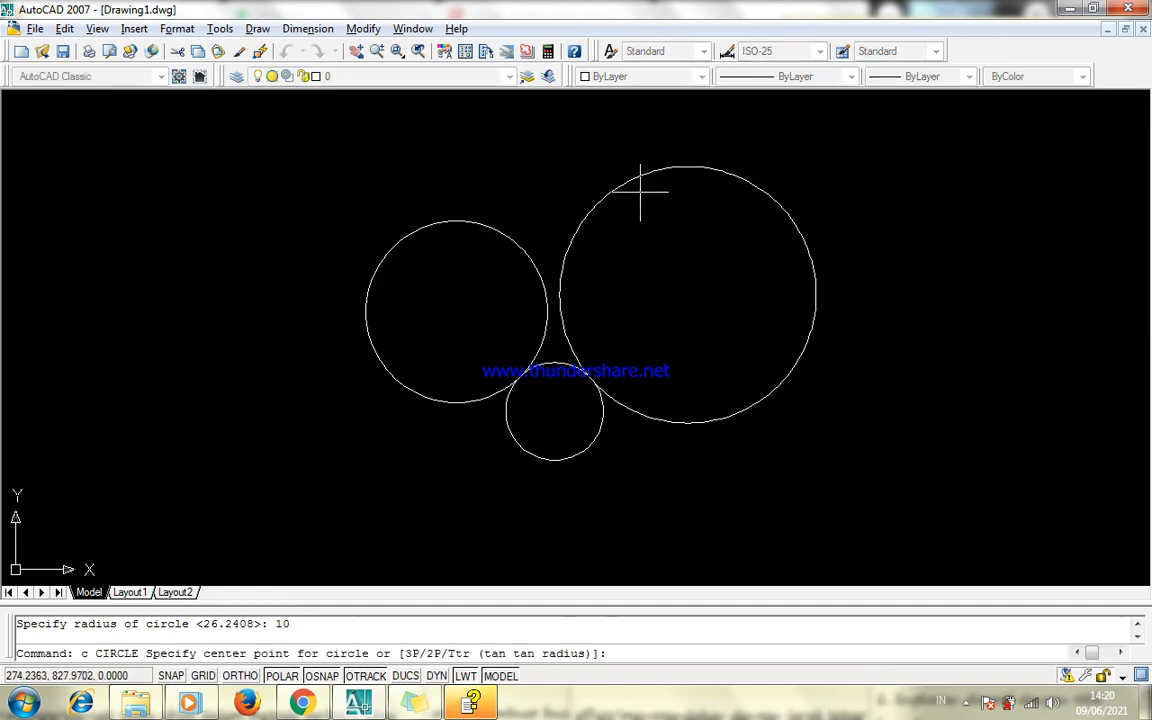
text(ttr)
key(Return)
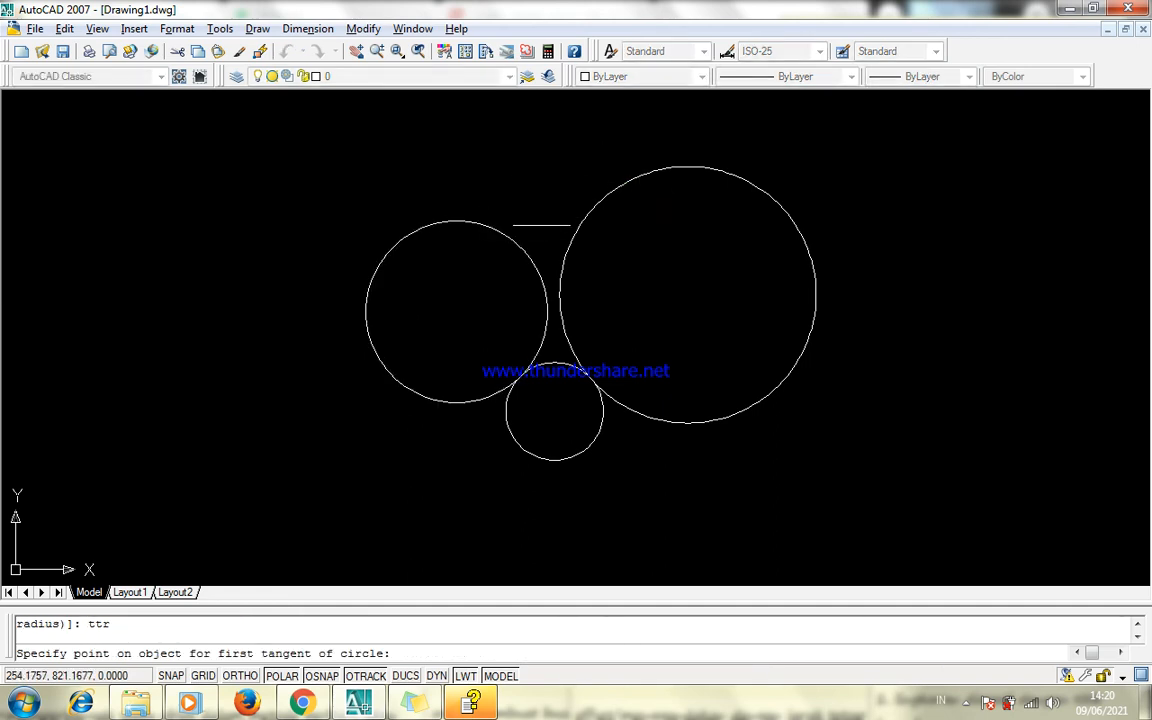
click(529, 254)
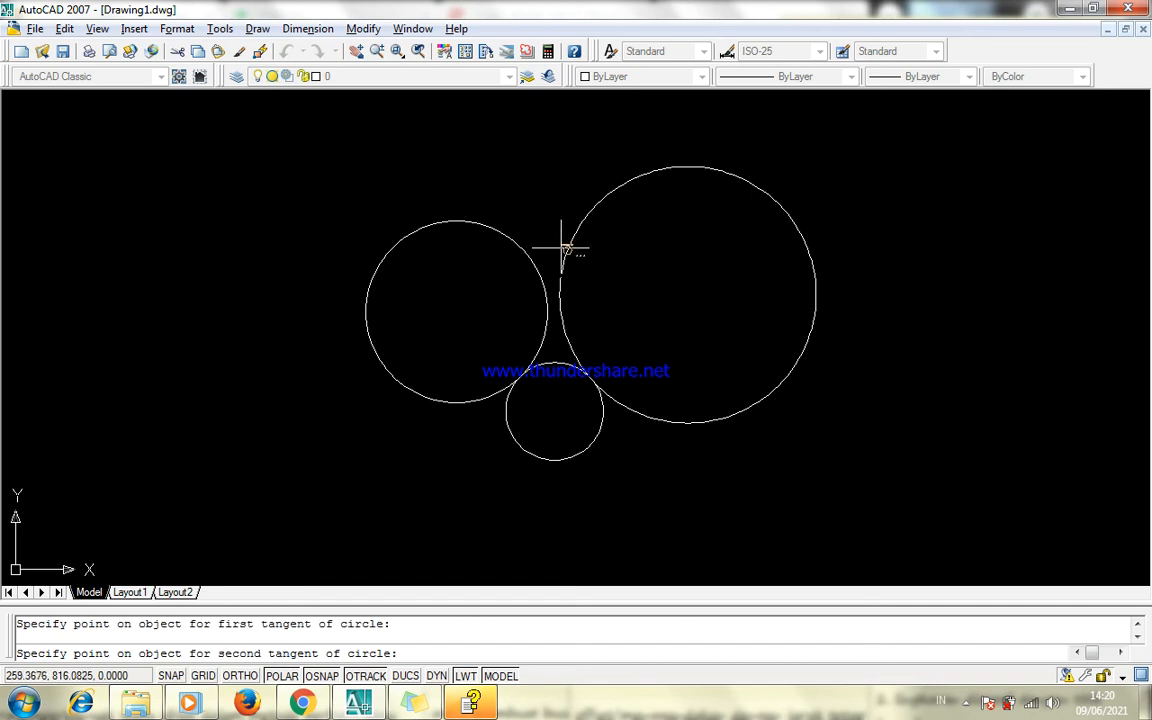
click(561, 247)
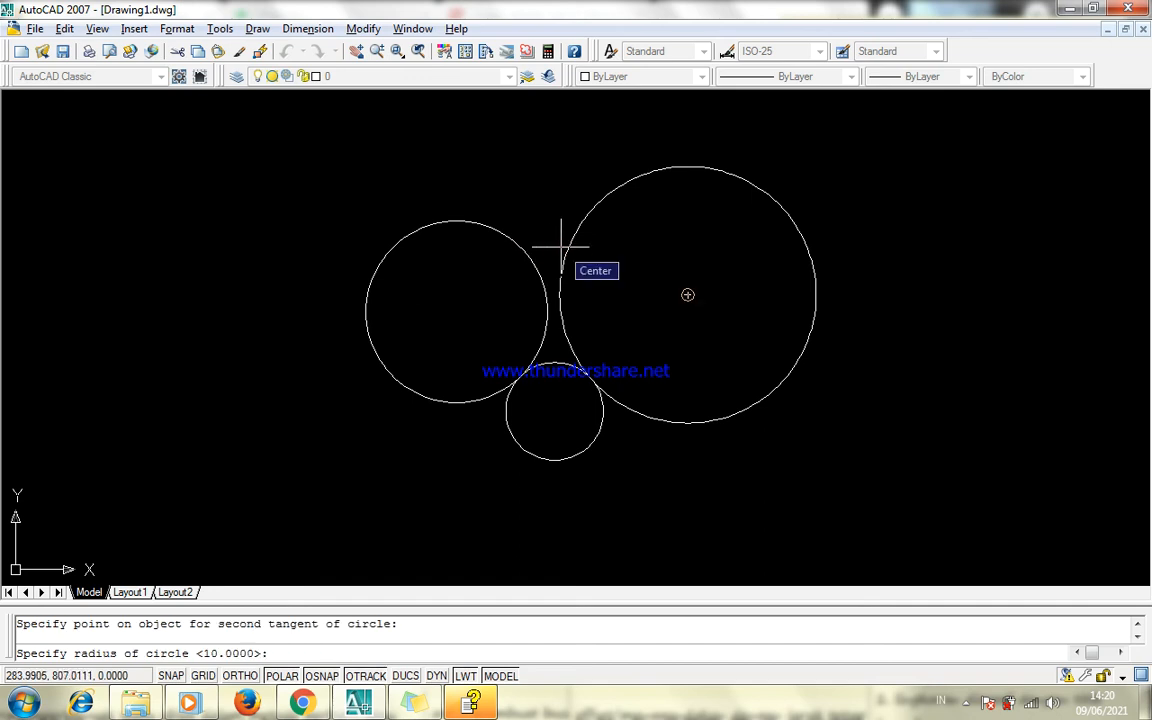
text(10)
key(Return)
key(Escape)
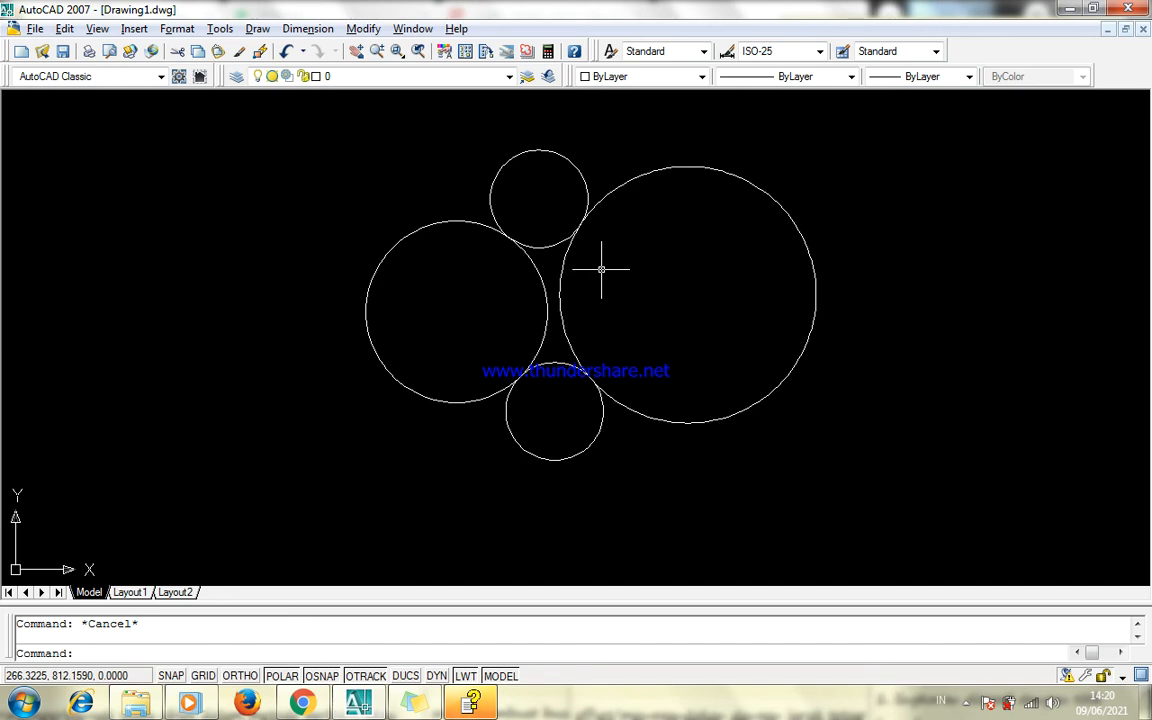
Trim away the outer portions of both small tangent circles, using all objects as cutting edges and keeping the arcs between the large circles.
text(tr)
key(Return)
key(Return)
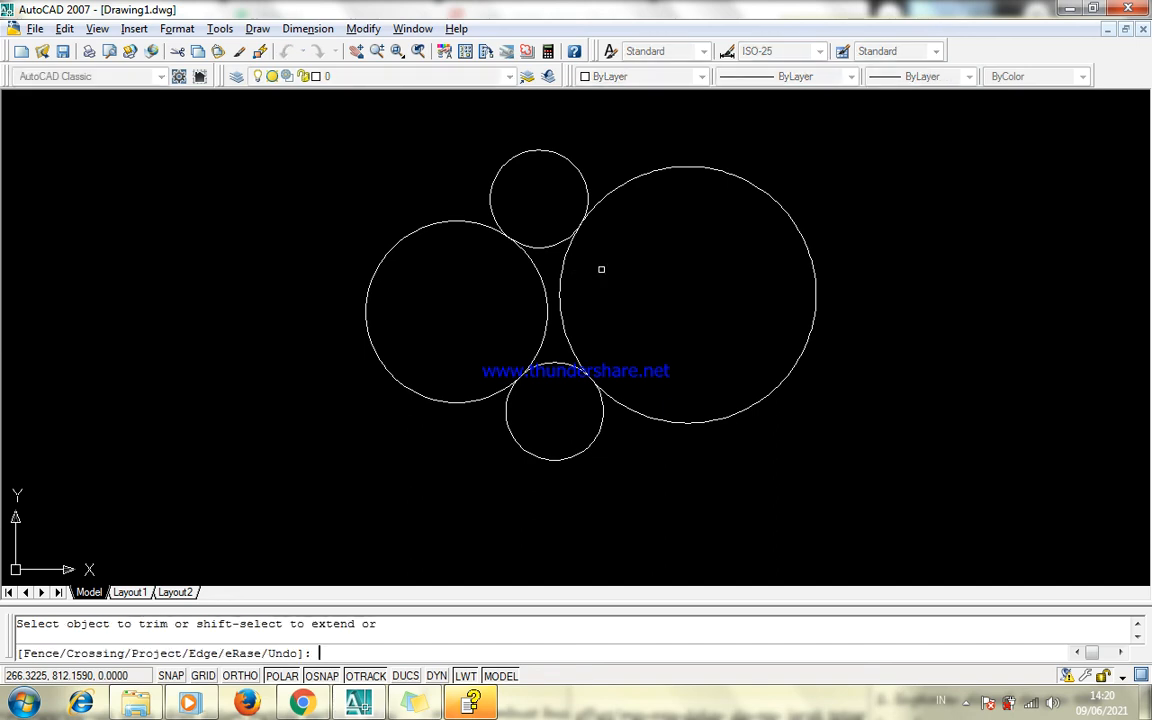
click(580, 169)
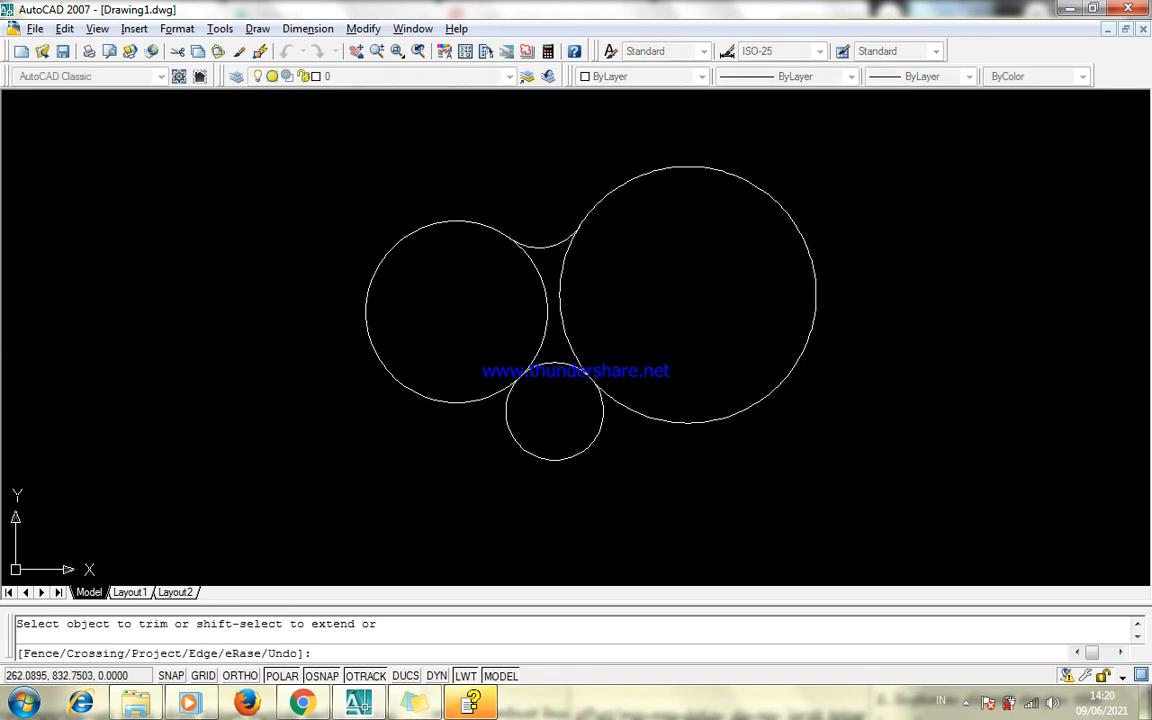
click(575, 455)
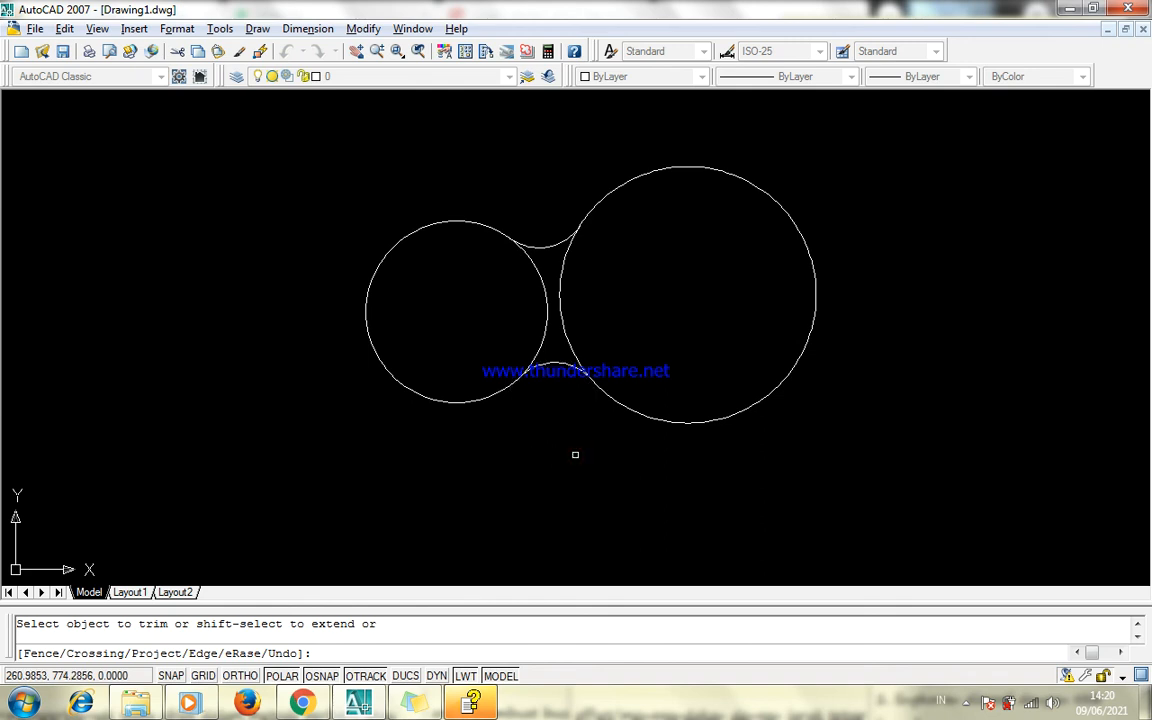
Trim away the facing inner arcs of both large circles between the two small connecting arcs, leaving one continuous outline.
click(602, 321)
click(516, 310)
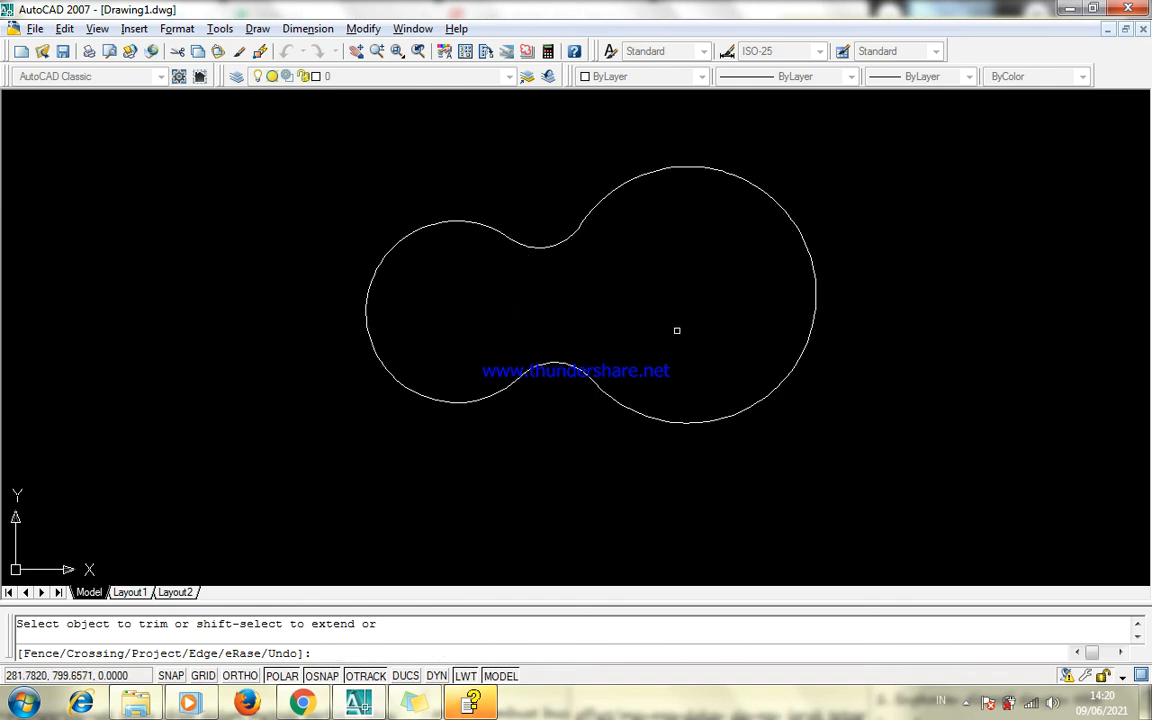
key(Escape)
key(Escape)
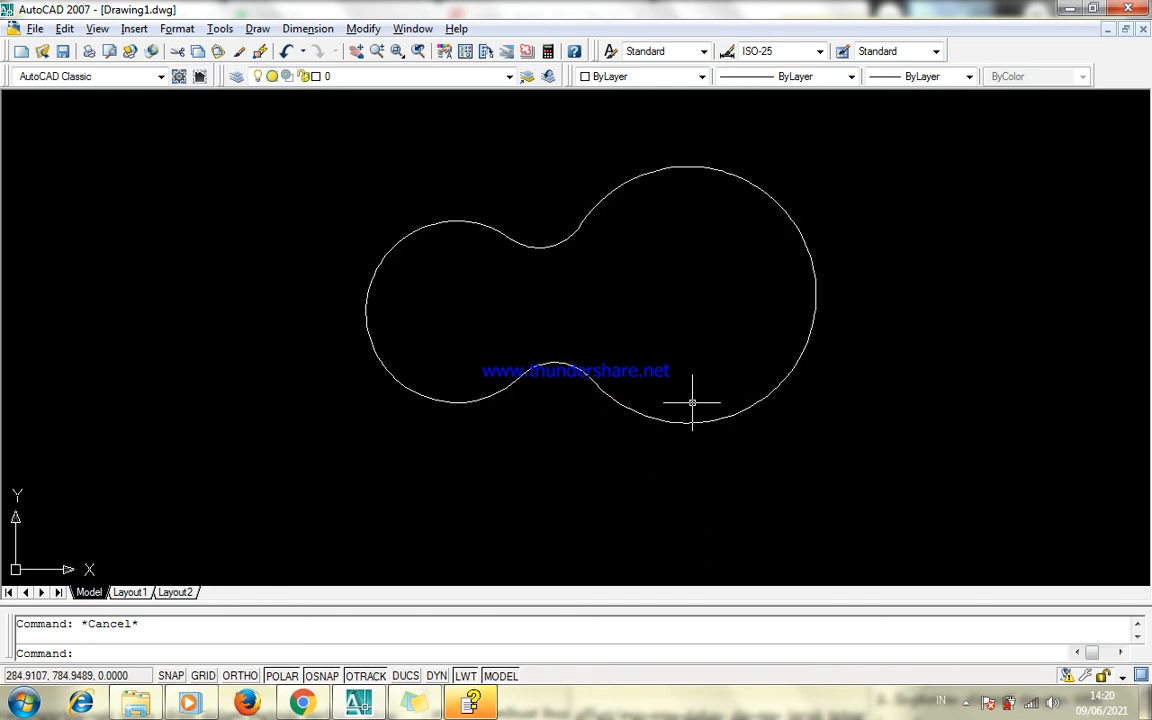
Draw a Ttr circle of radius 50 tangent to the outer lower sides of the left and right large arcs.
text(c)
key(Return)
text(ttr)
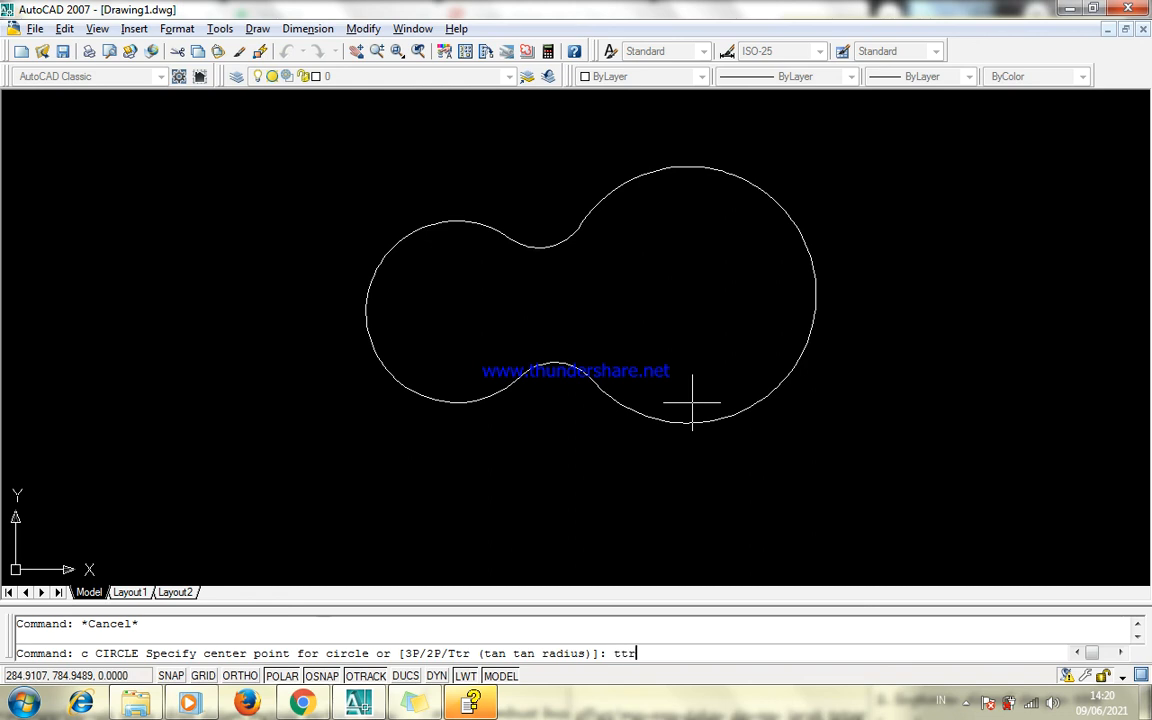
key(Return)
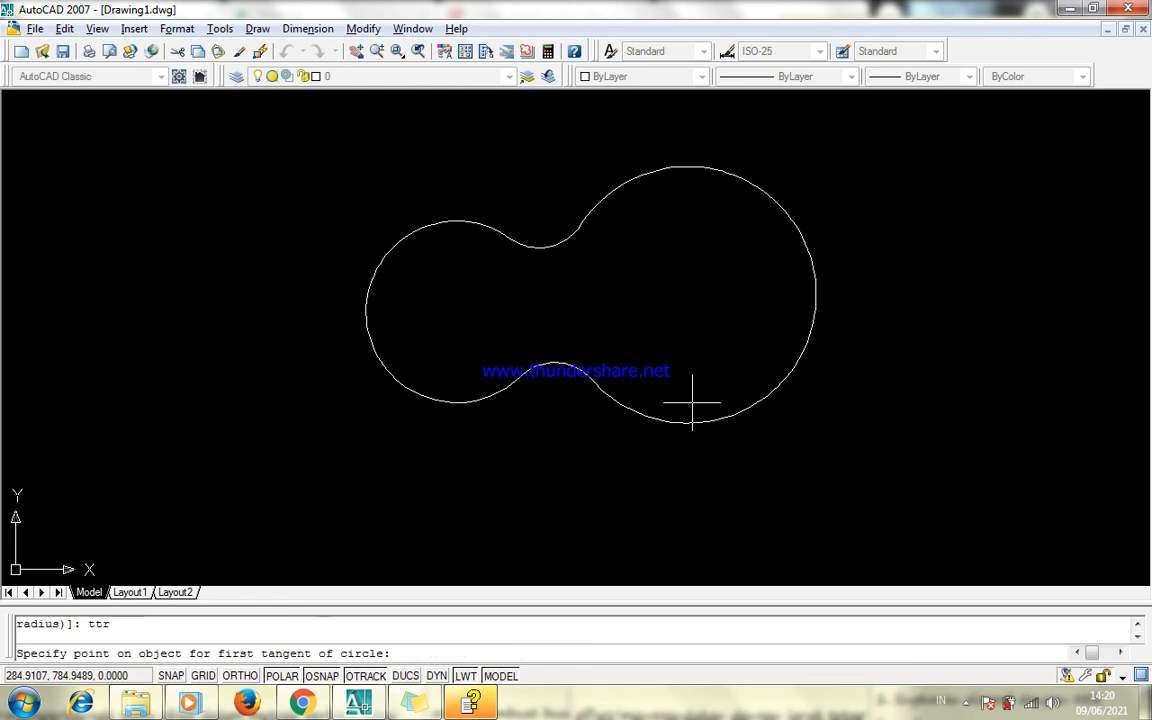
click(376, 352)
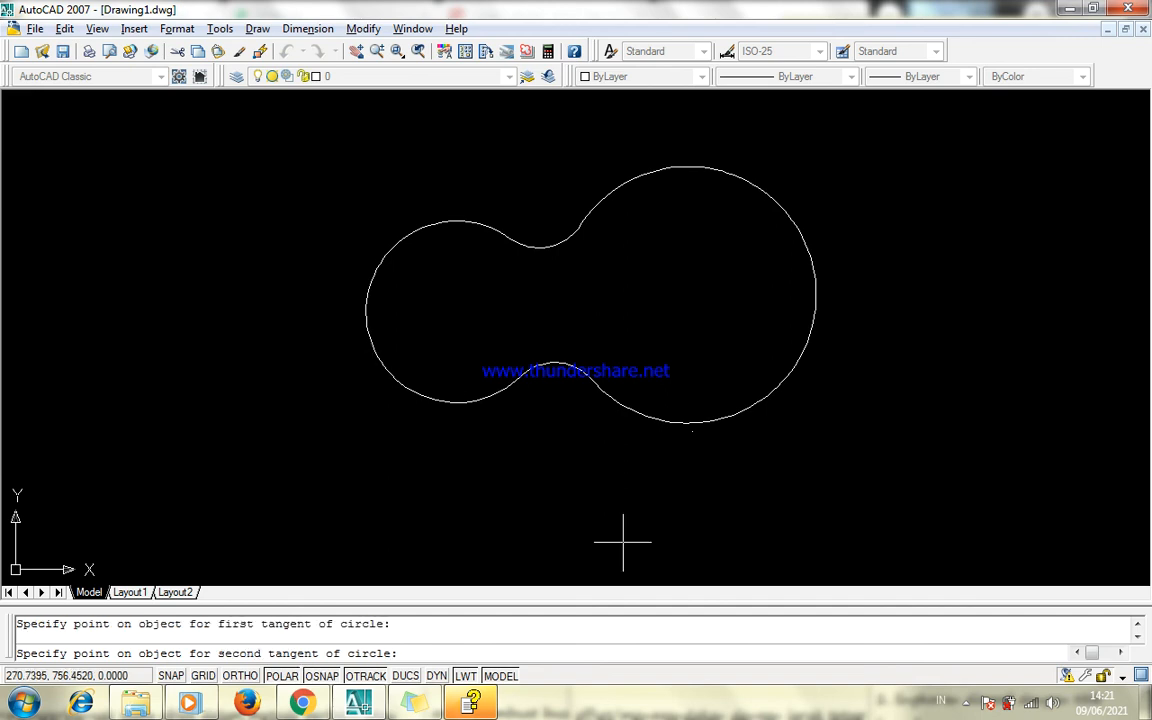
click(802, 367)
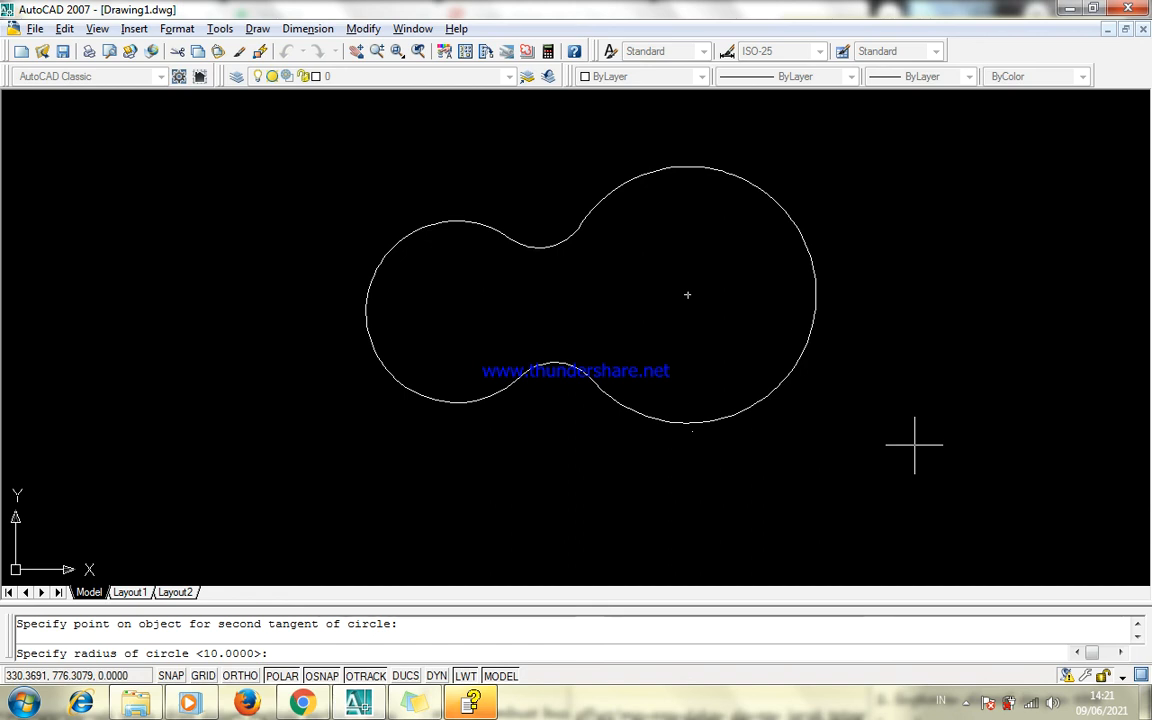
text(50)
key(Return)
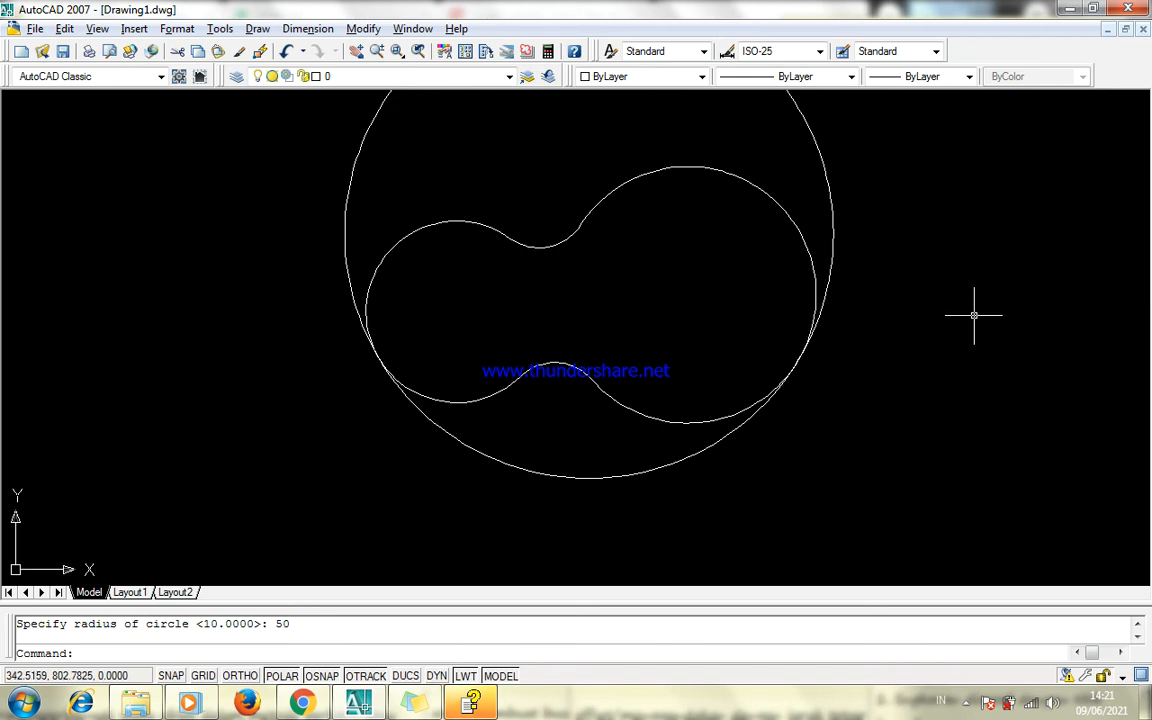
Trim away the upper portion of the radius 50 circle, using all objects as cutting edges and keeping its arc below the outline.
text(z)
key(Return)
text(e)
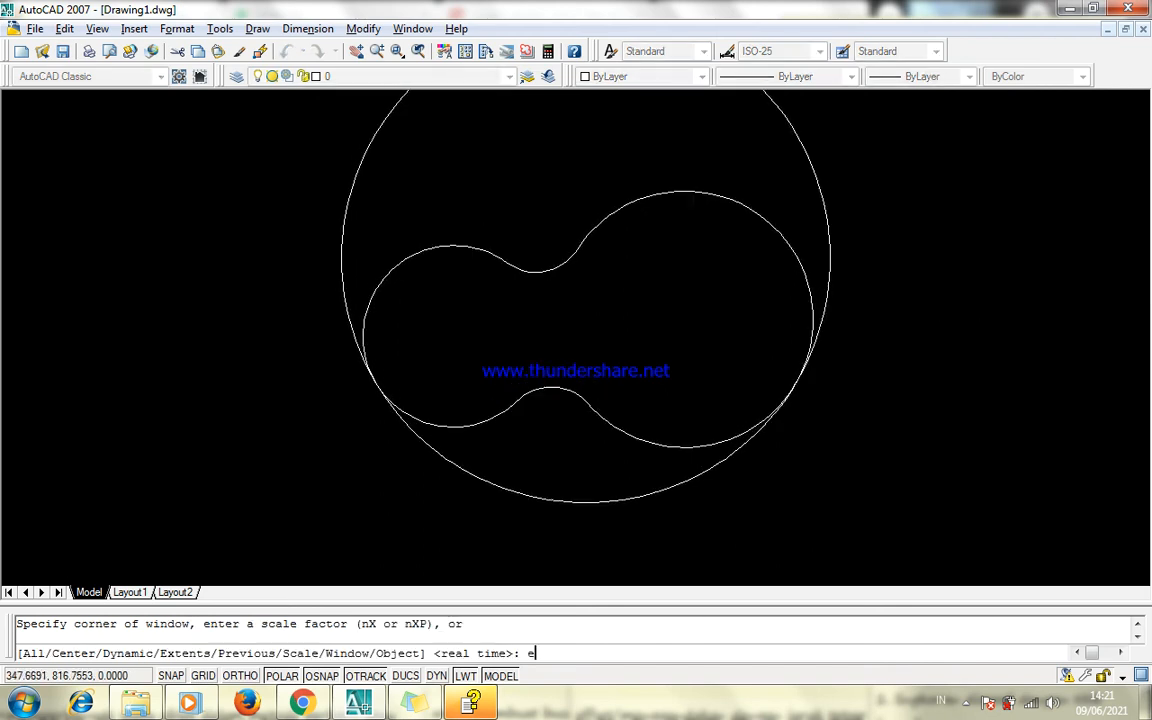
key(Return)
key(Escape)
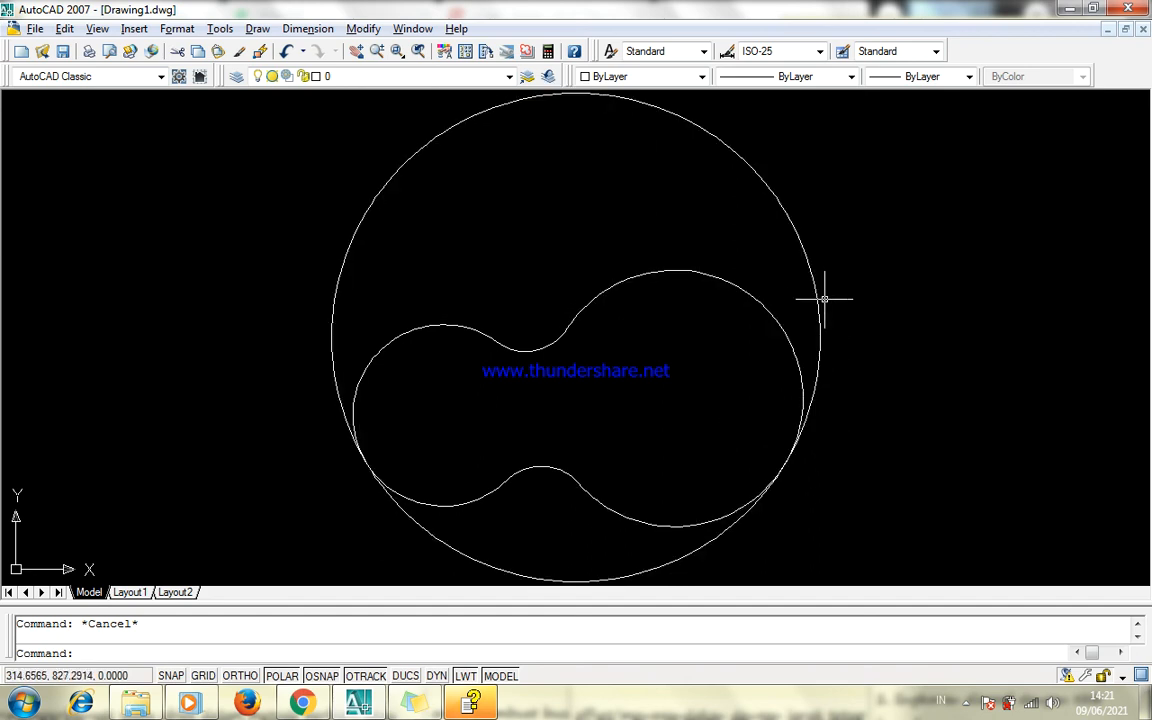
text(tr)
key(Return)
key(Return)
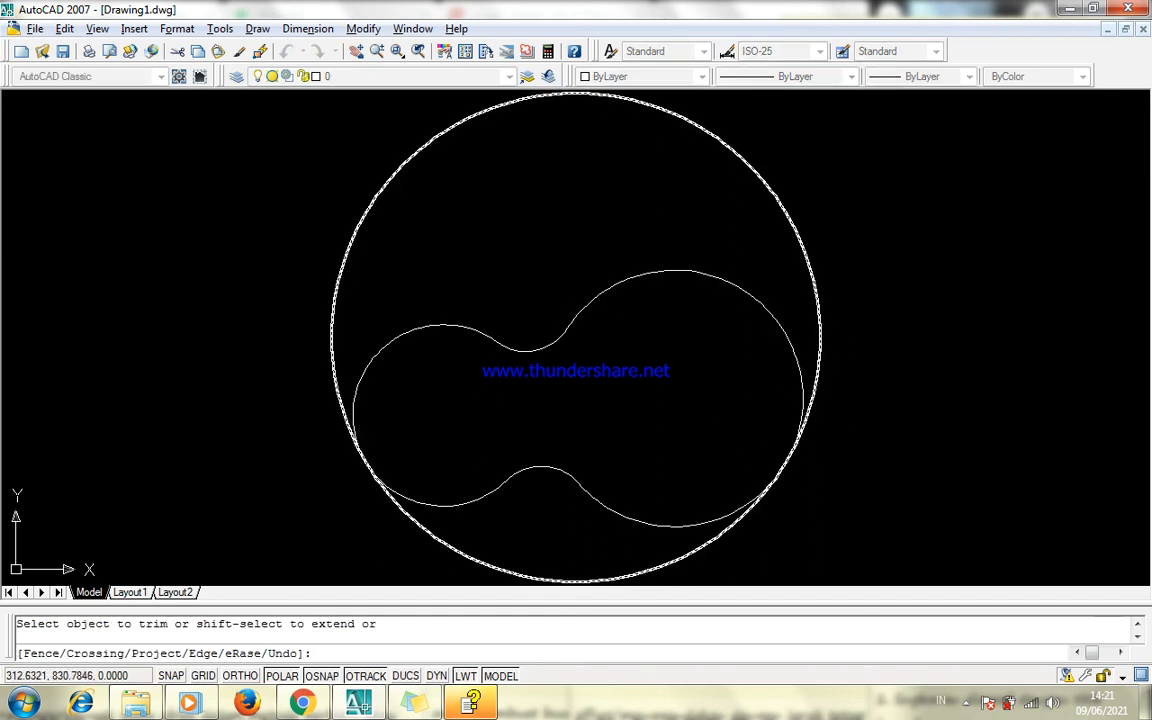
click(815, 283)
key(Escape)
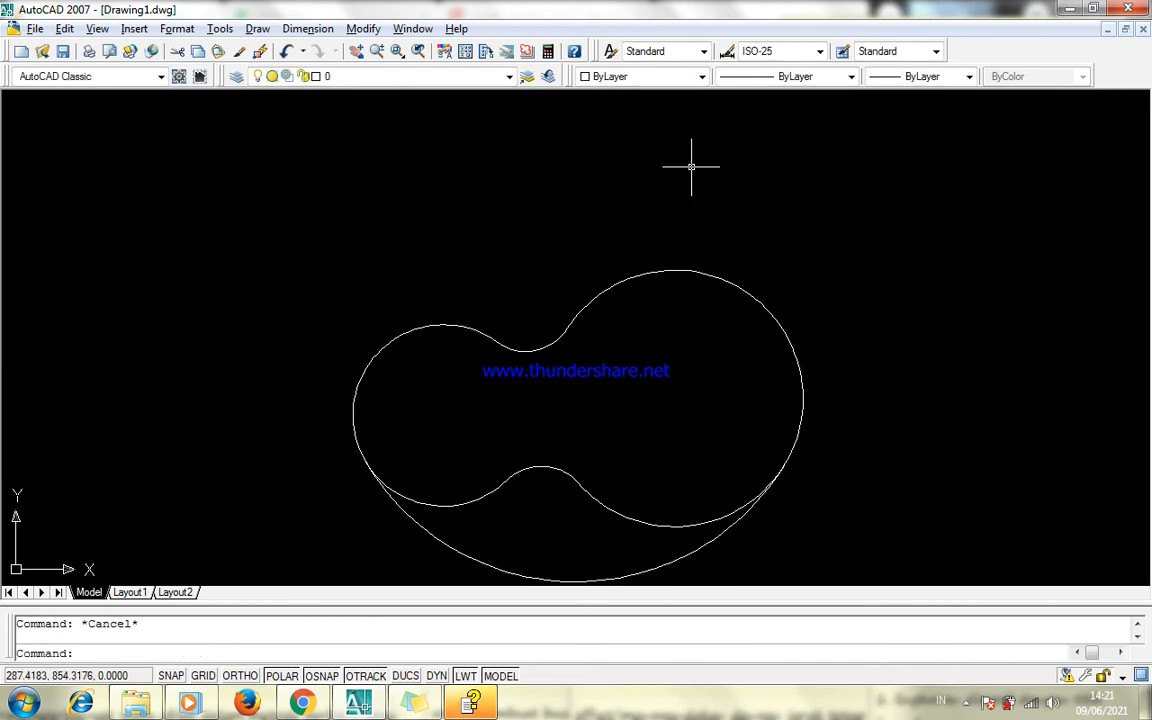
text(c)
key(Return)
text(tt)
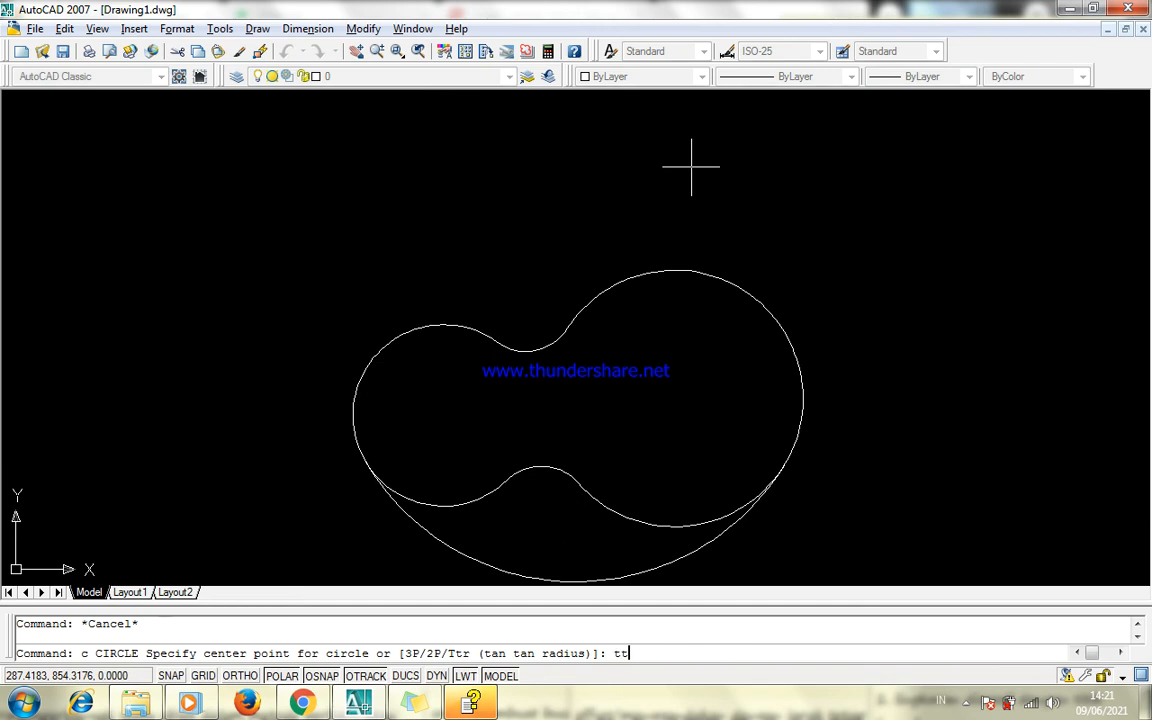
text(r)
key(Return)
key(Escape)
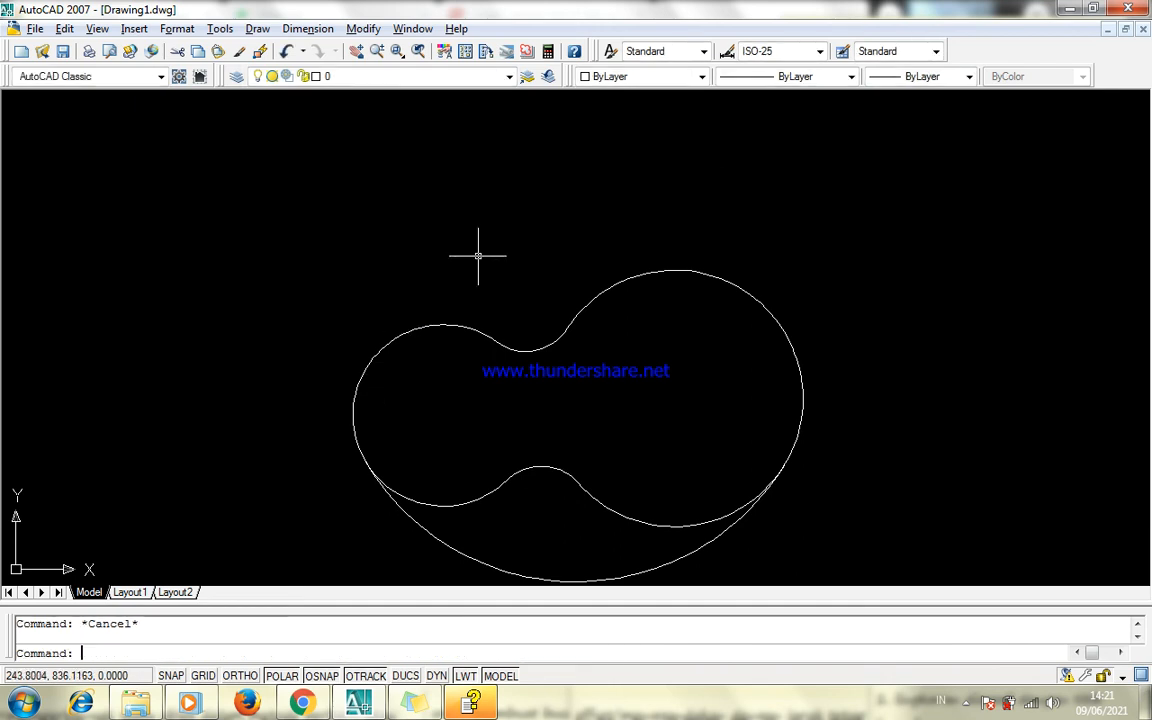
Draw a Ttr circle of radius 50 tangent to the outer upper sides of the left and right large arcs.
text(c)
key(Return)
text(ttr)
key(Return)
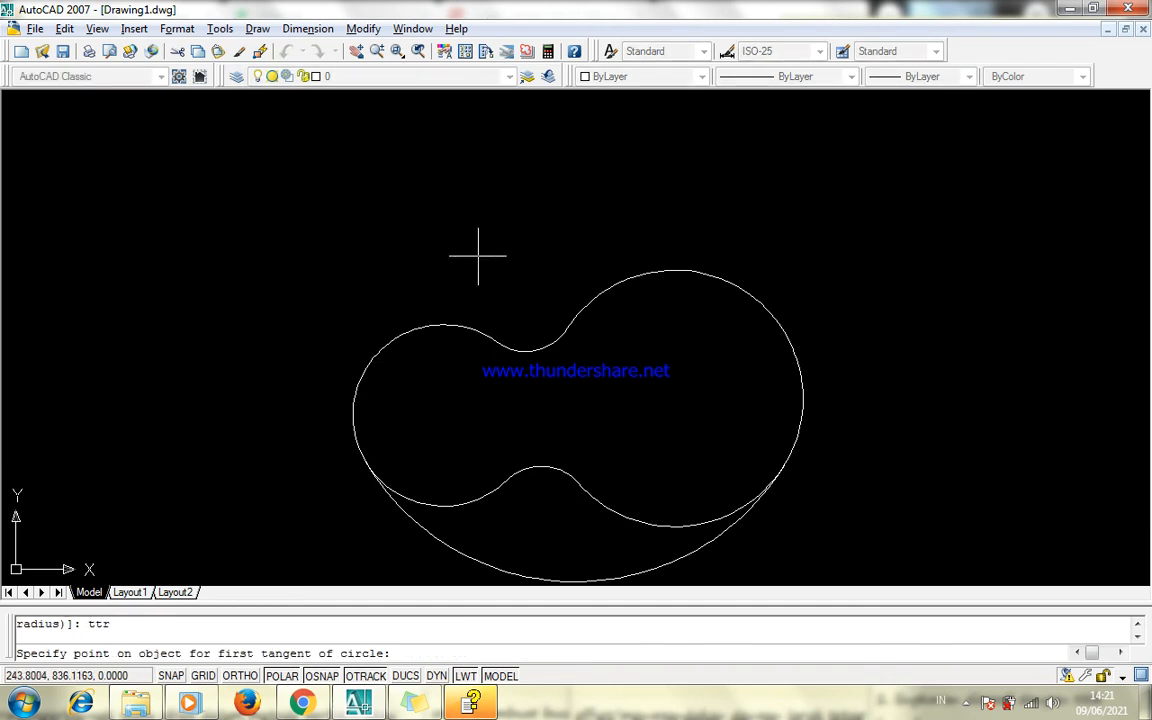
click(362, 374)
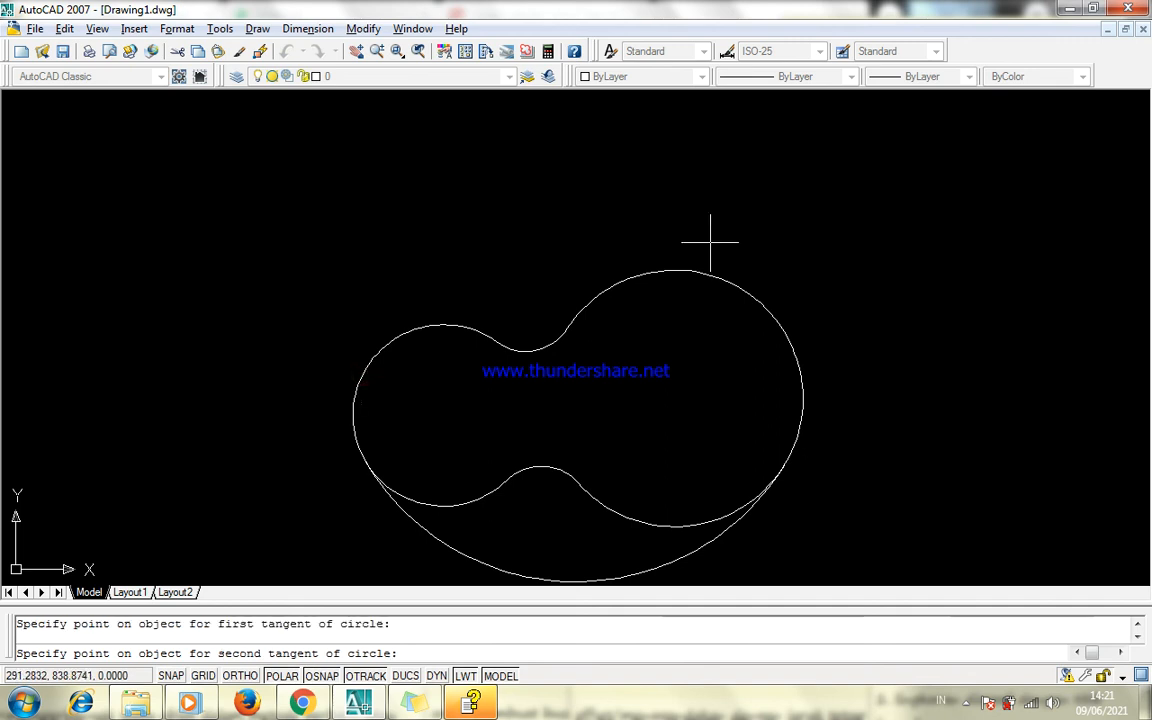
click(772, 307)
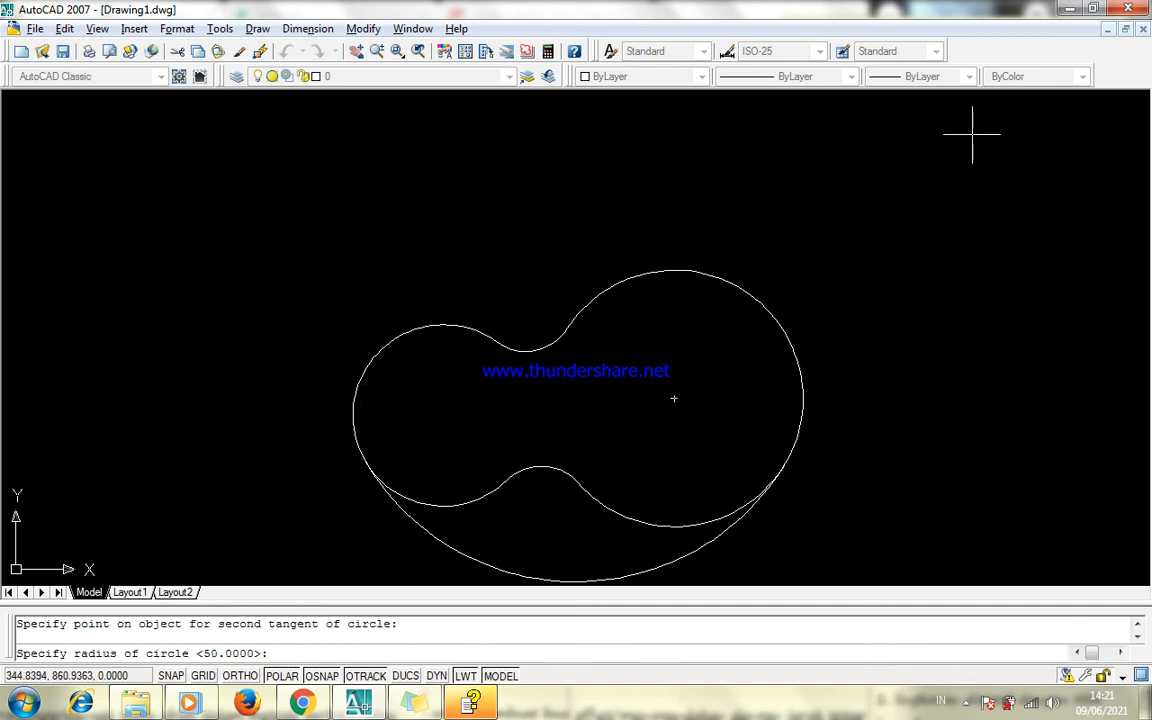
text(50)
key(Return)
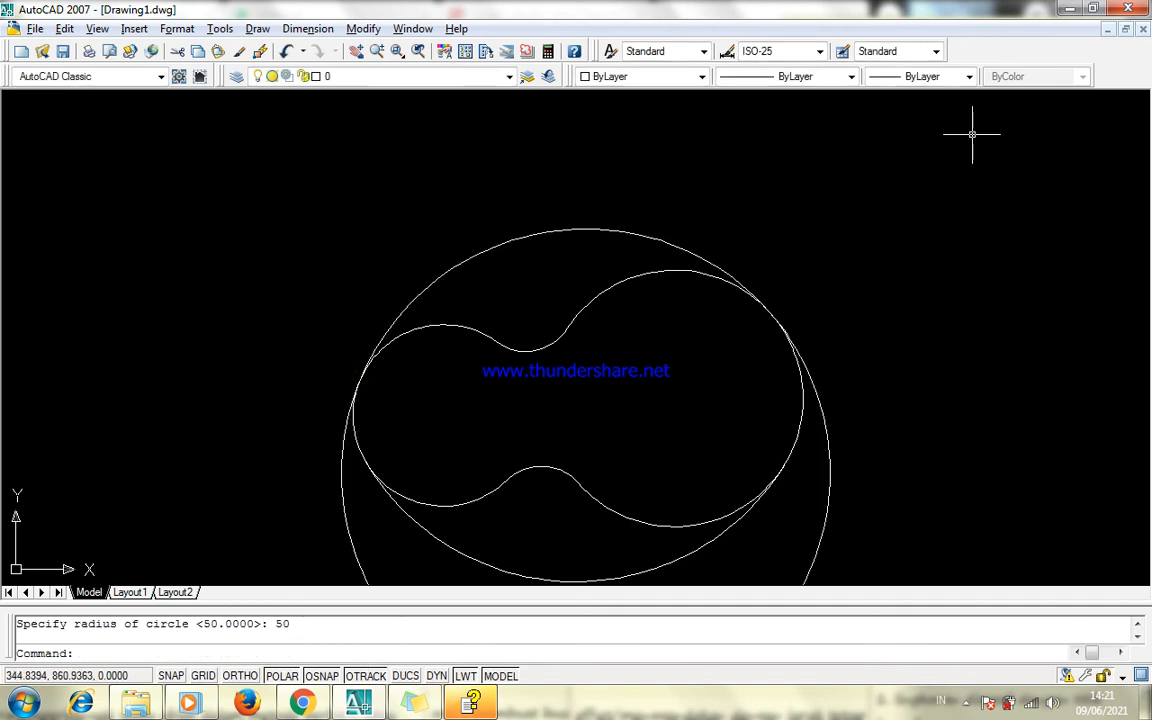
Trim away the lower portion of the second radius 50 circle, using all objects as cutting edges and keeping its arc above the outline.
key(Escape)
text(z)
key(Return)
text(e)
key(Return)
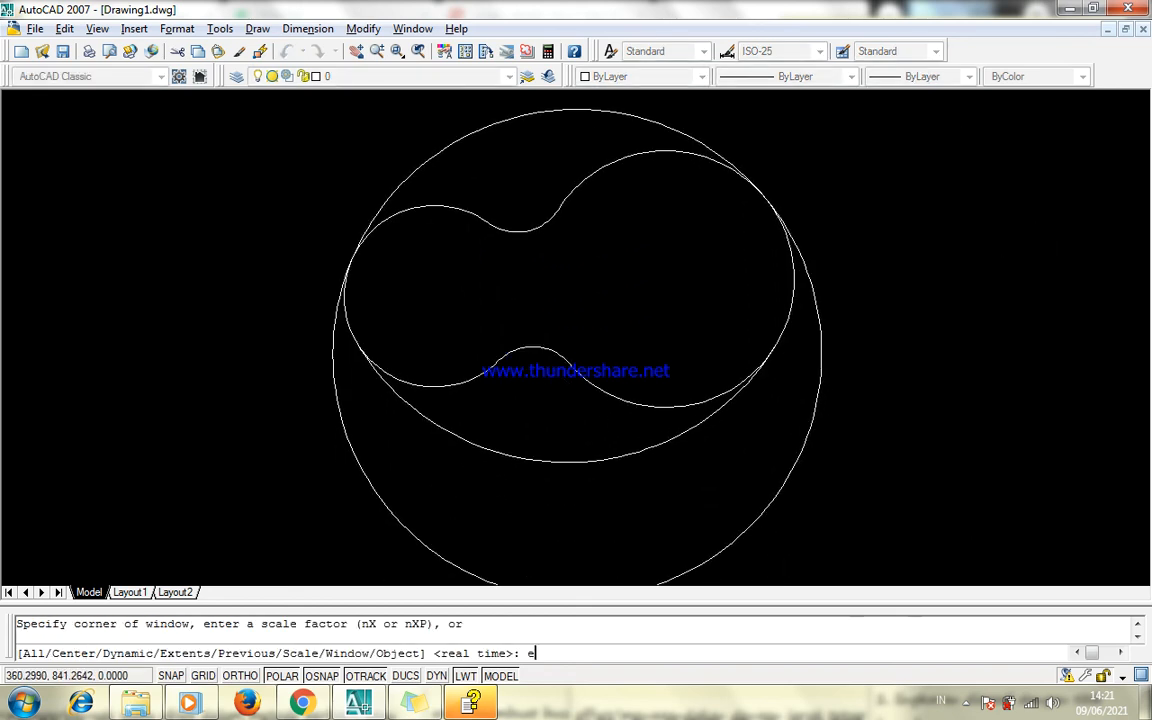
key(Escape)
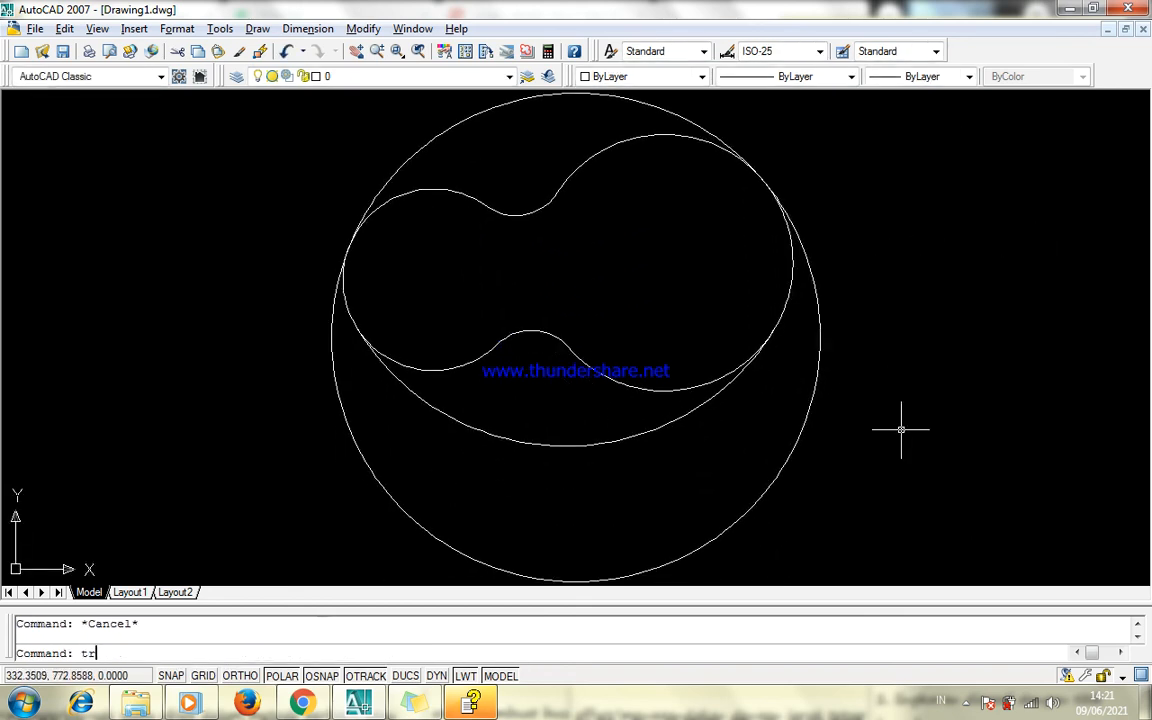
text(tr)
key(Return)
key(Return)
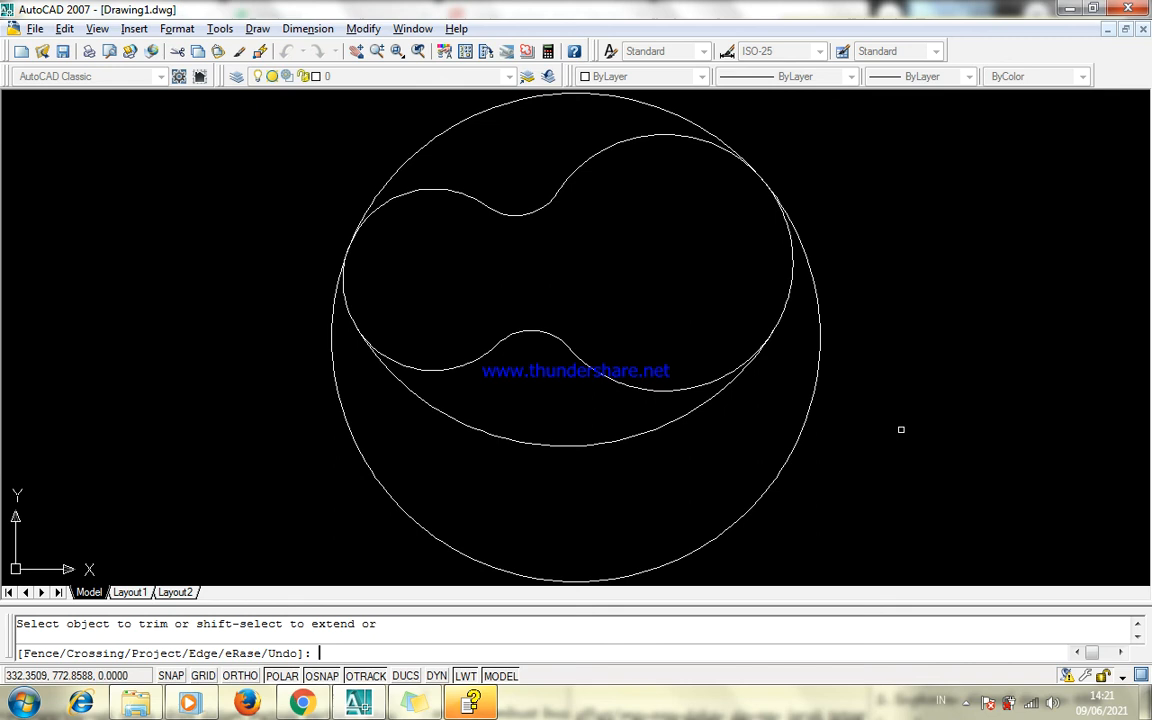
click(860, 498)
click(746, 419)
key(Escape)
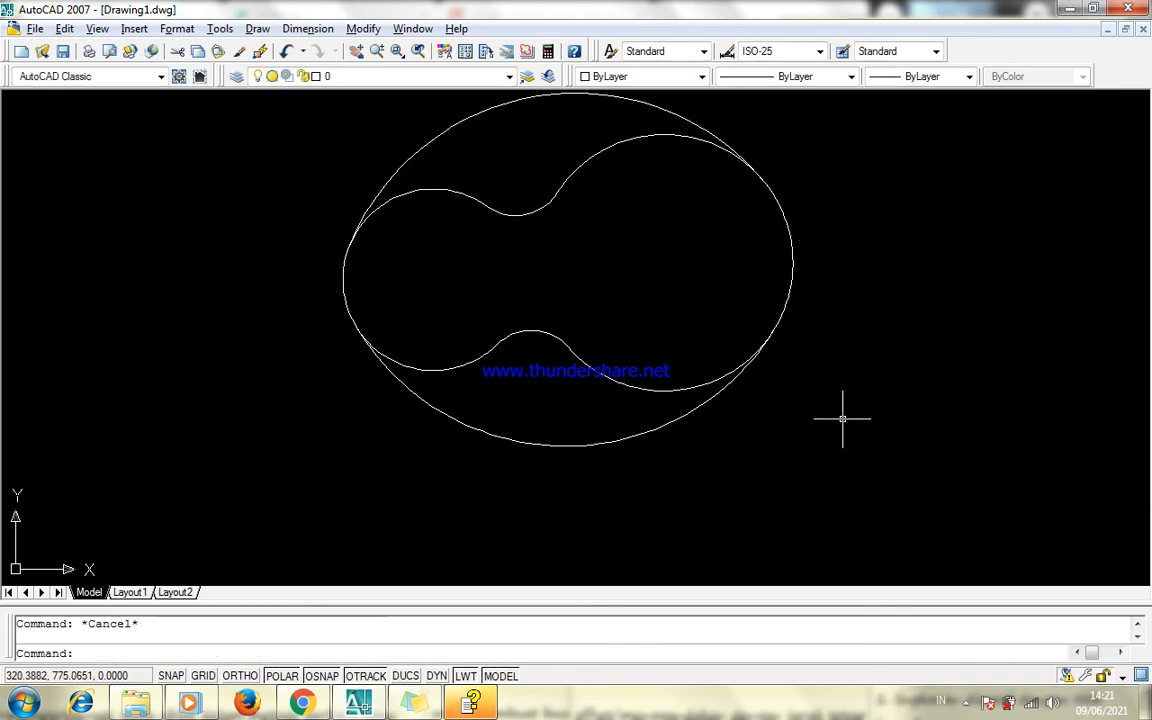
text(p)
key(Return)
mouse_move(926, 334)
mouse_down()
mouse_move(928, 415)
mouse_move(939, 390)
mouse_up()
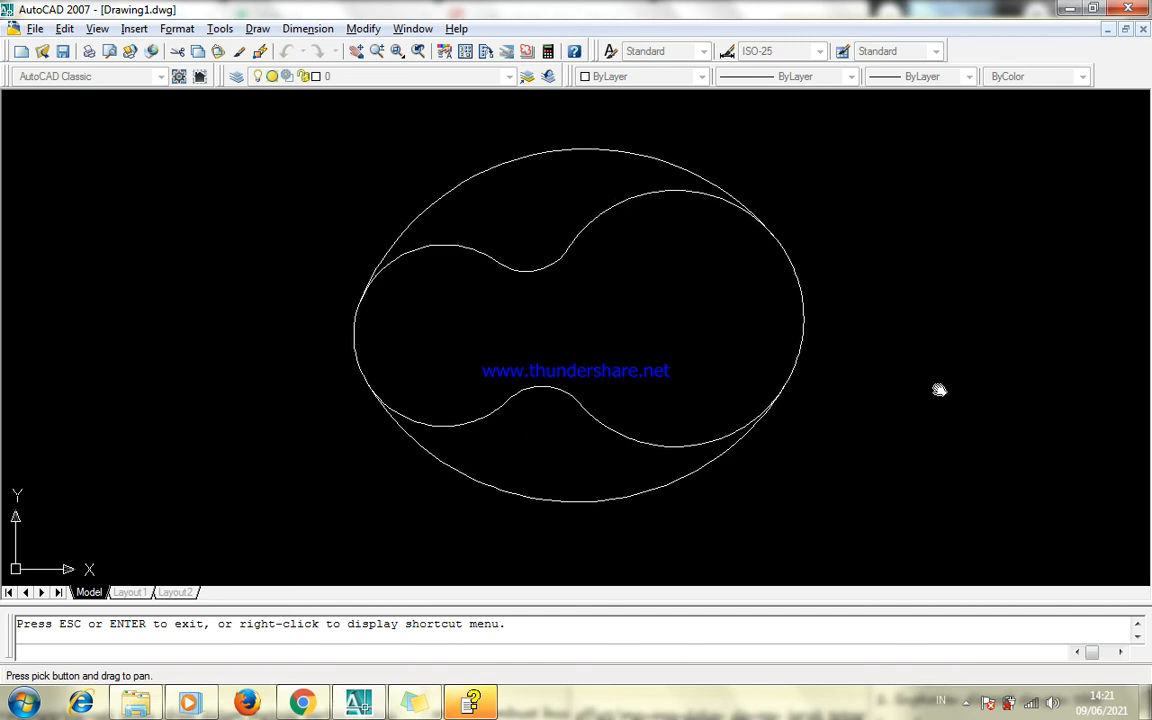
key(Escape)
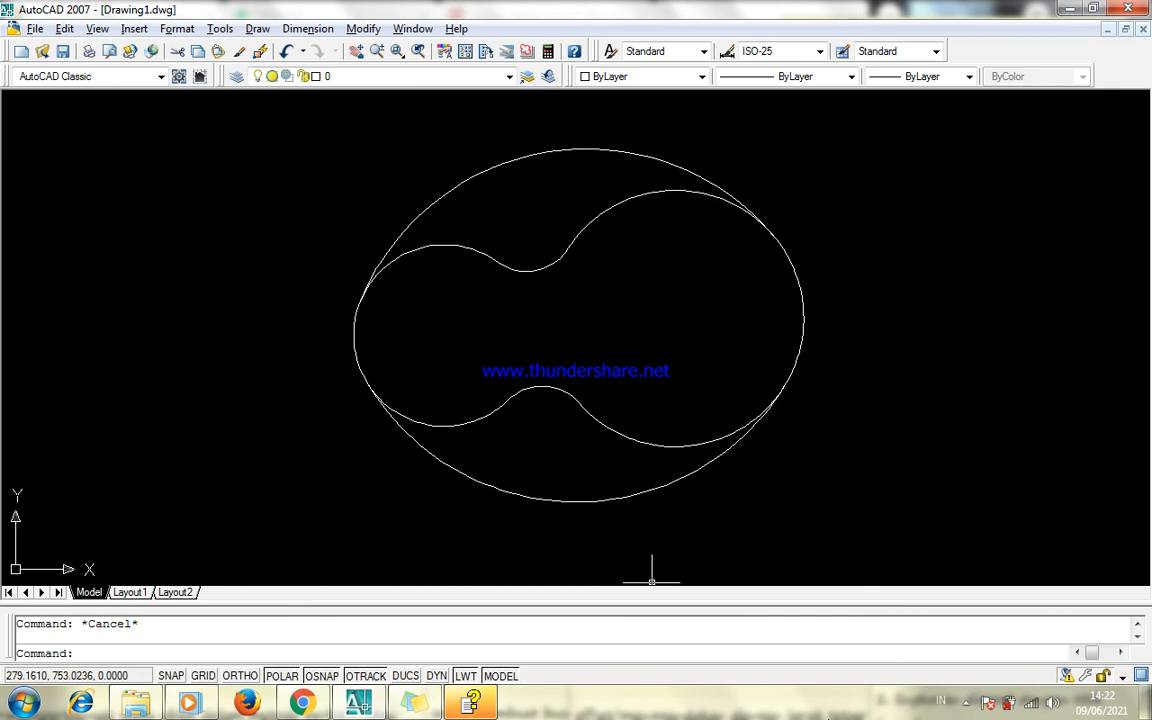
click(966, 699)
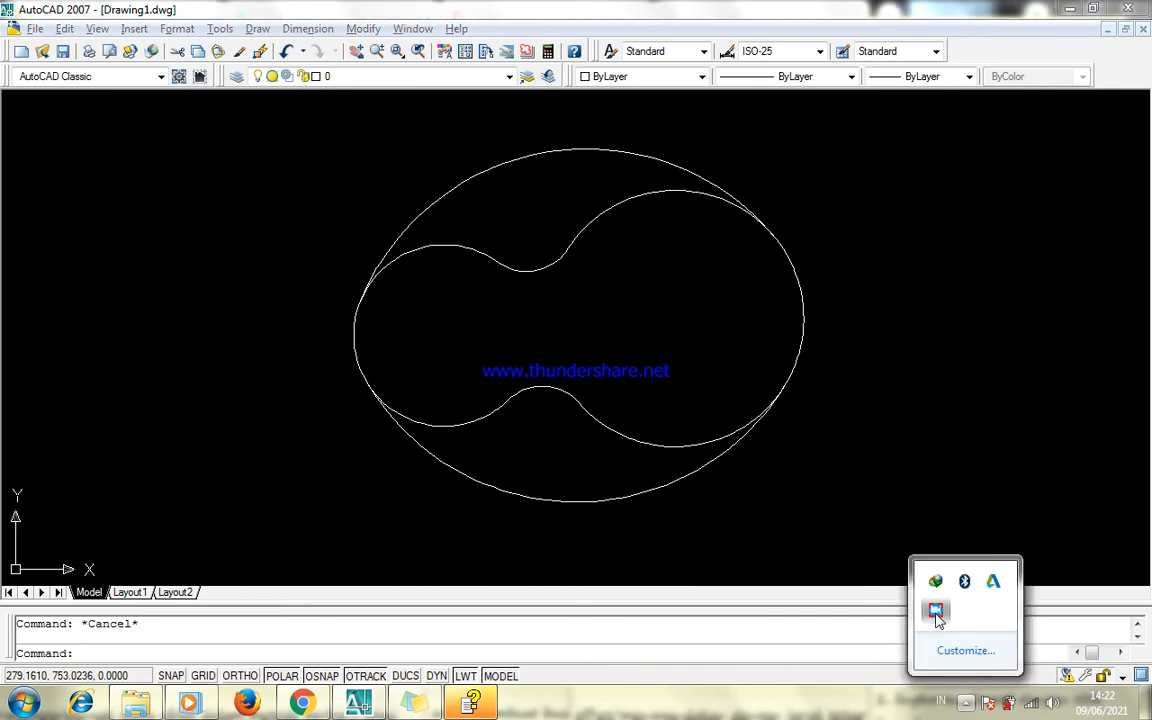
click(935, 611)
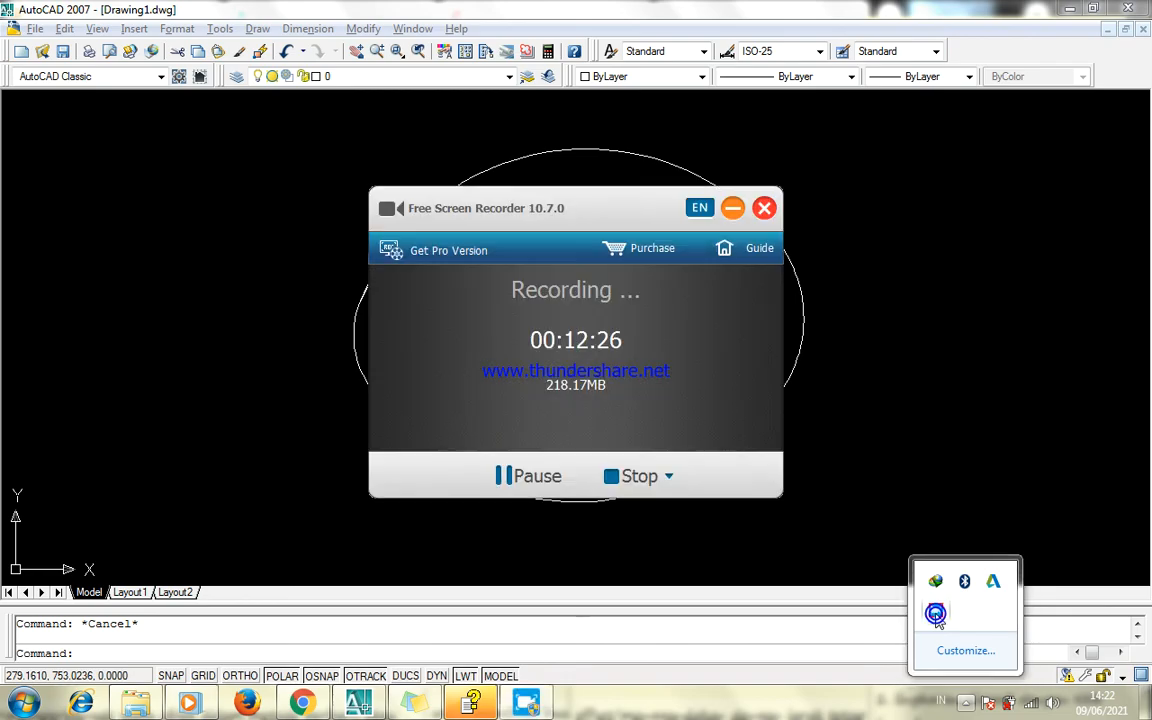